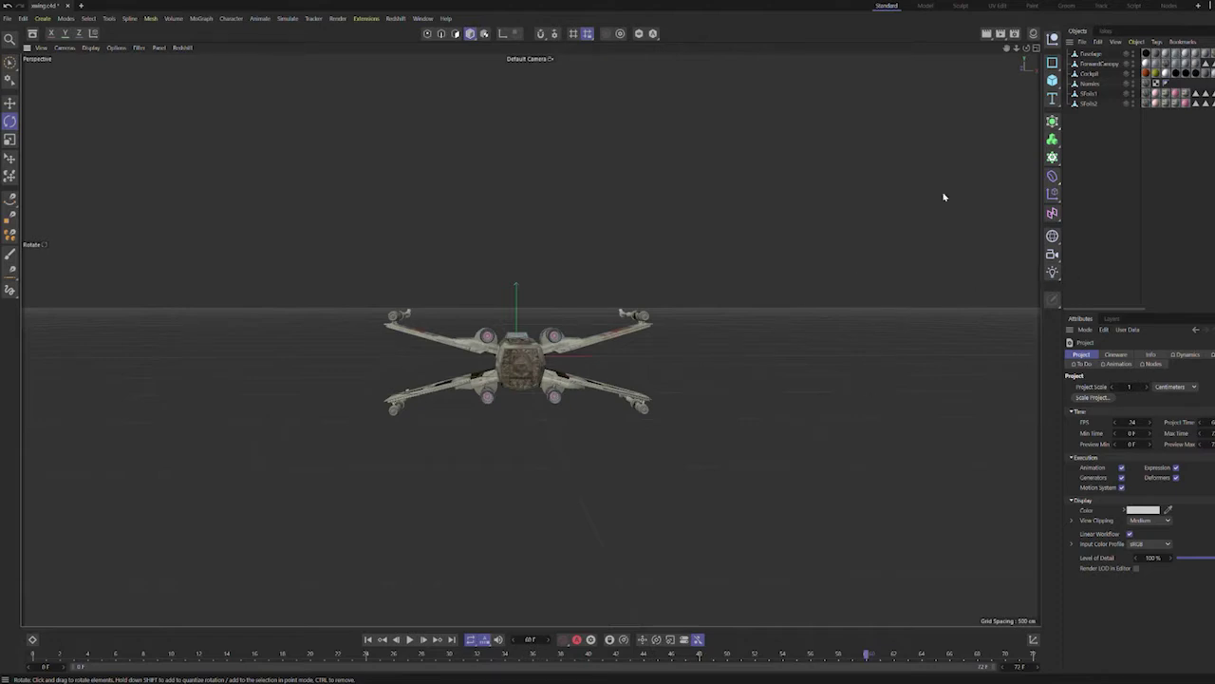
Step: Group all six X-wing parts, from the fuselage to SFoils2, under one null and name it X Wing 1
left_click_drag(1025, 48, 868, 121)
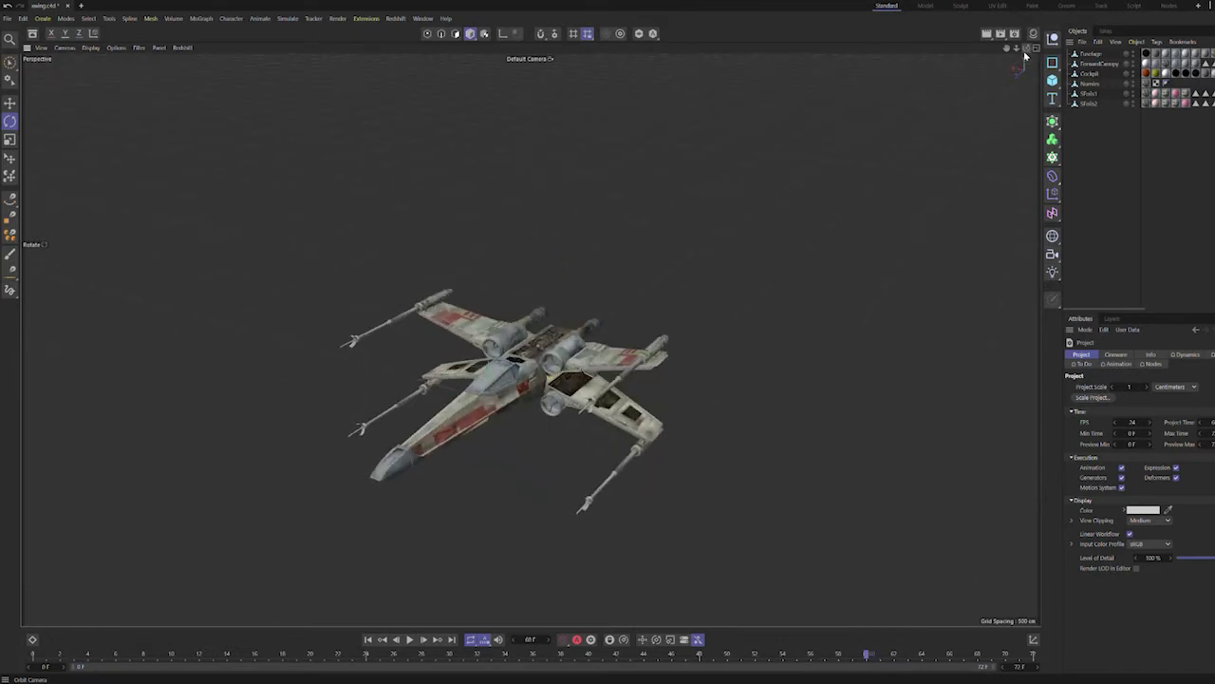
mouse_move(1016, 48)
left_mouse_down()
mouse_move(1069, 48)
mouse_move(949, 57)
mouse_move(1028, 53)
mouse_move(949, 57)
mouse_move(1027, 53)
mouse_move(1012, 67)
left_mouse_up()
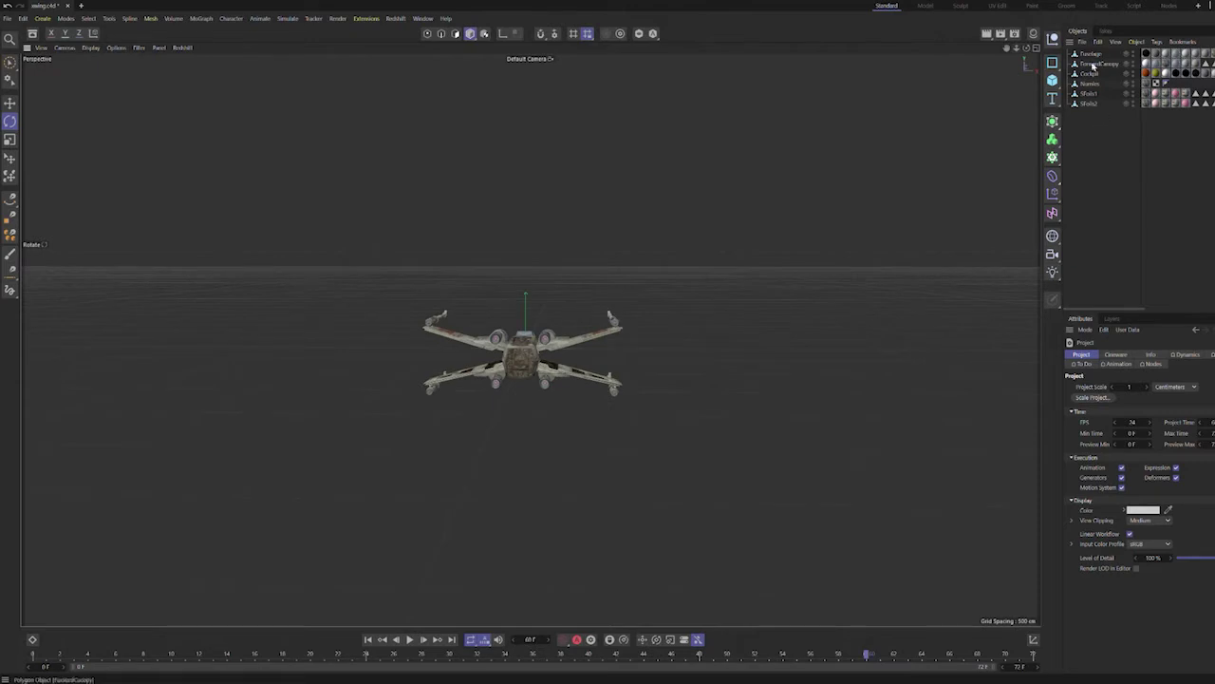
left_click_drag(1092, 54, 1092, 104)
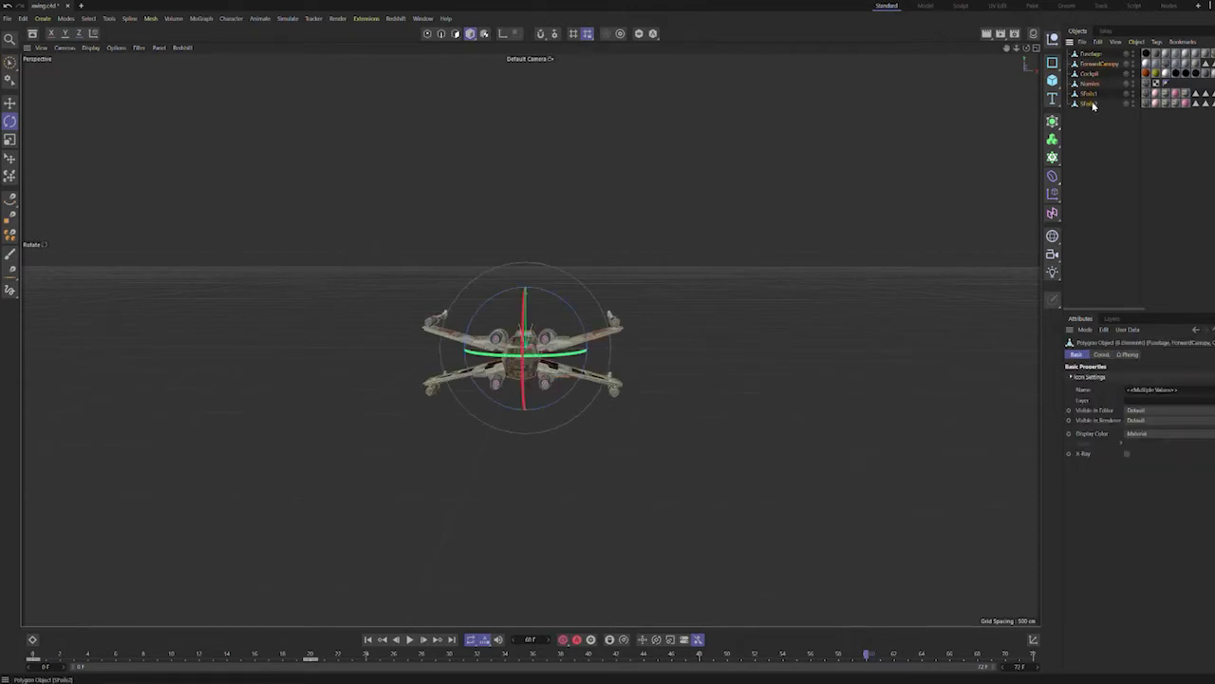
key("alt+g")
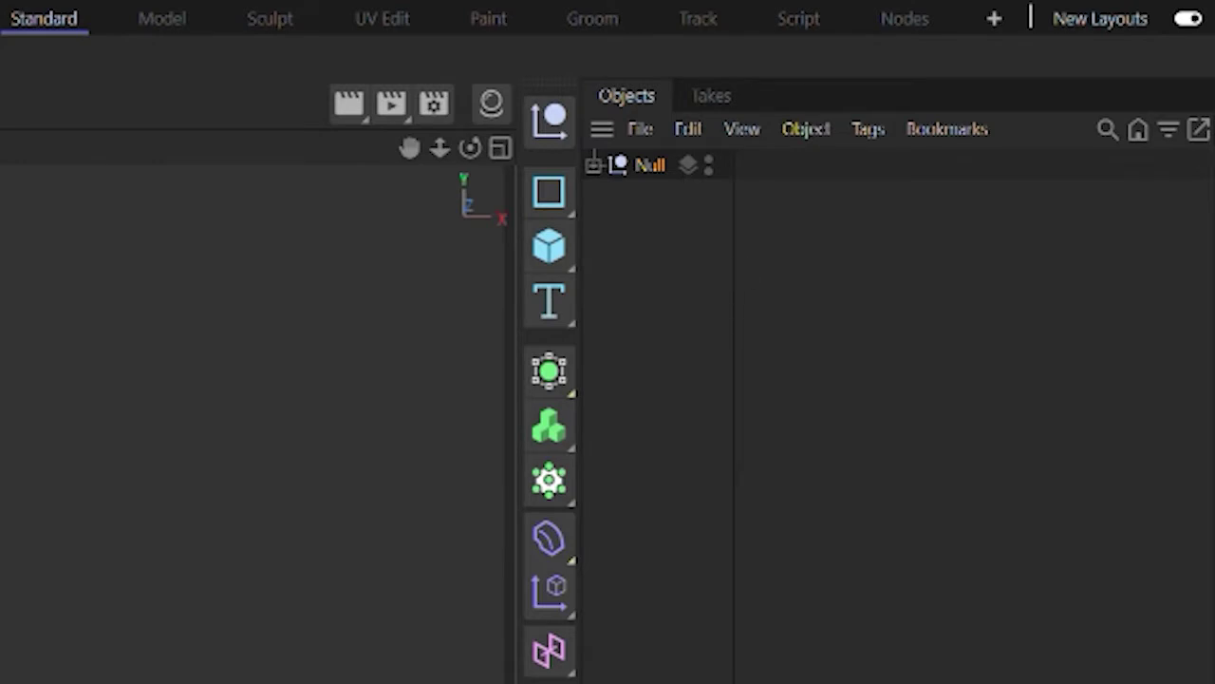
type("X Wing 1")
key("Return")
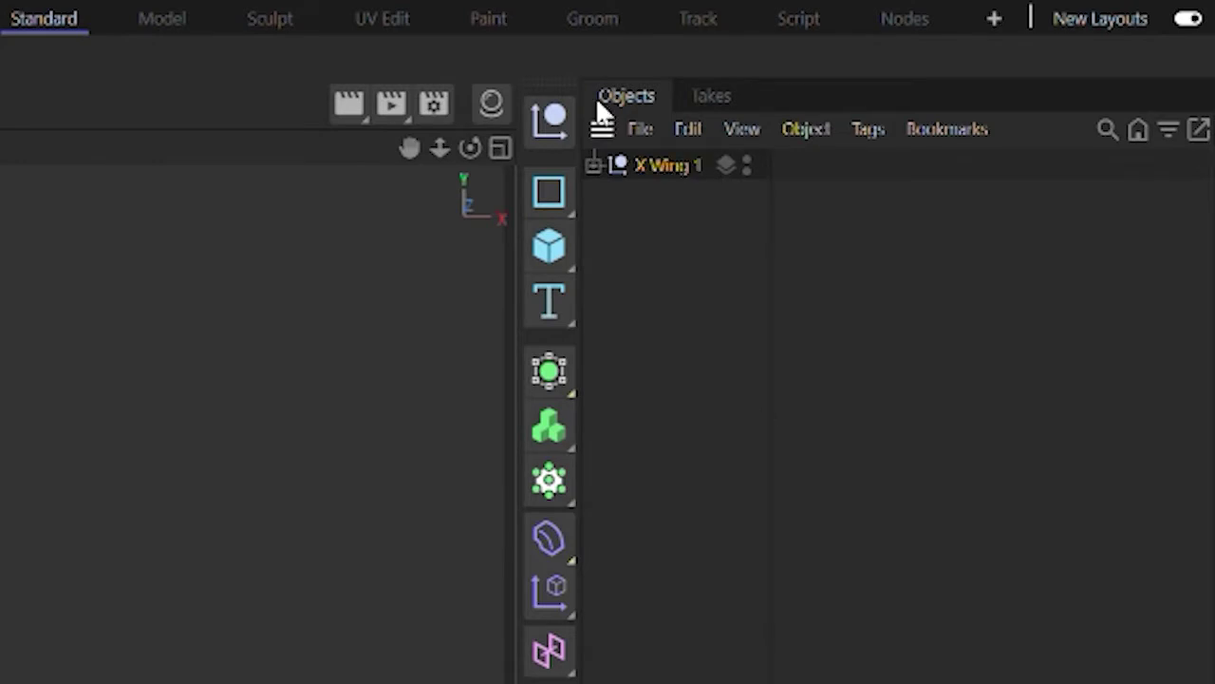
Step: Duplicate the X Wing 1 group as X Wing 2 and move the two ships apart along X on either side of the origin
left_click_drag(660, 163, 681, 202, "ctrl")
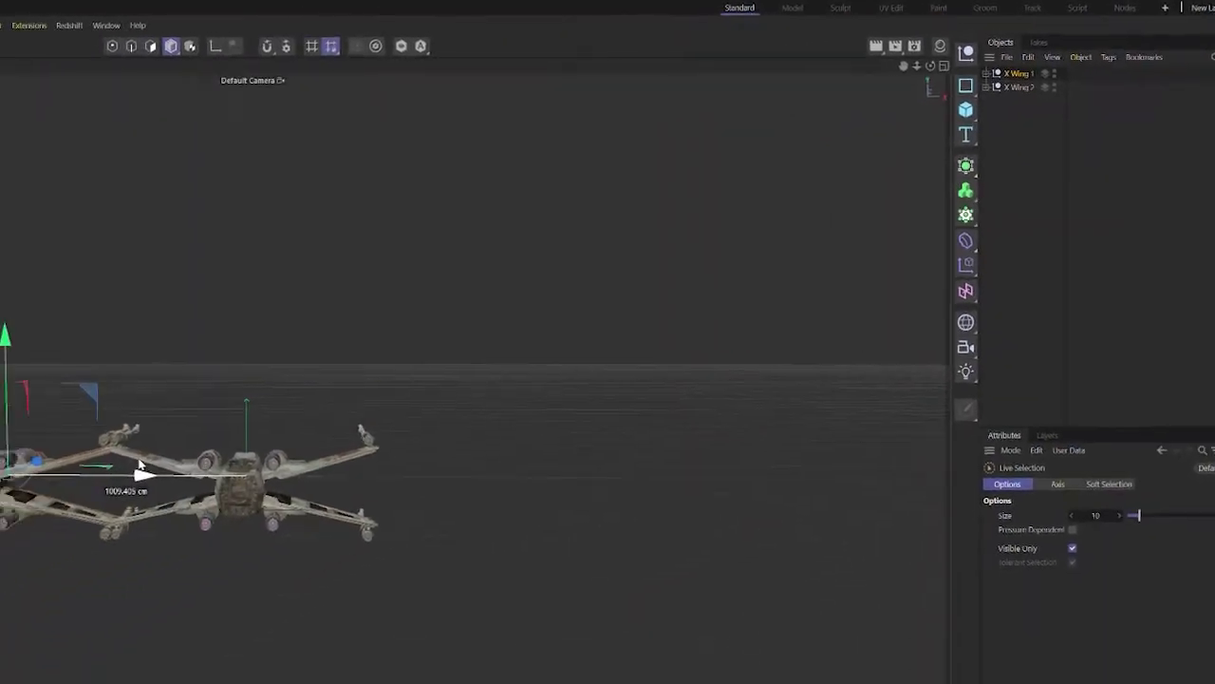
left_click(1094, 64)
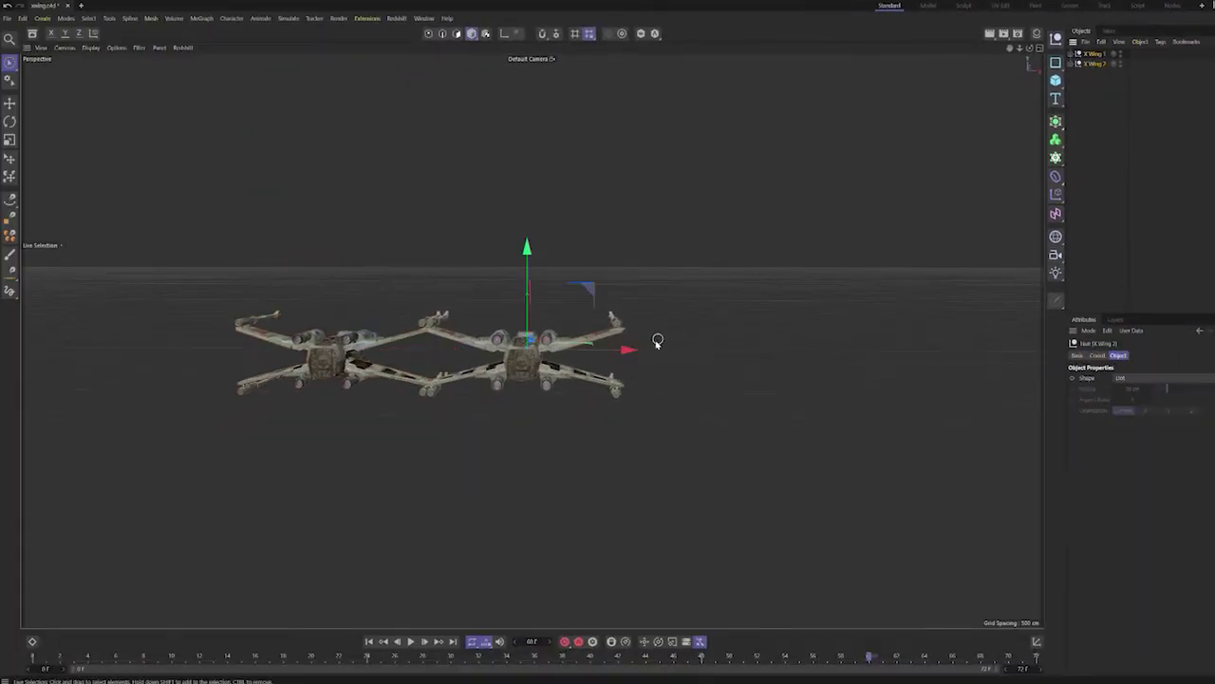
left_click_drag(627, 349, 832, 375)
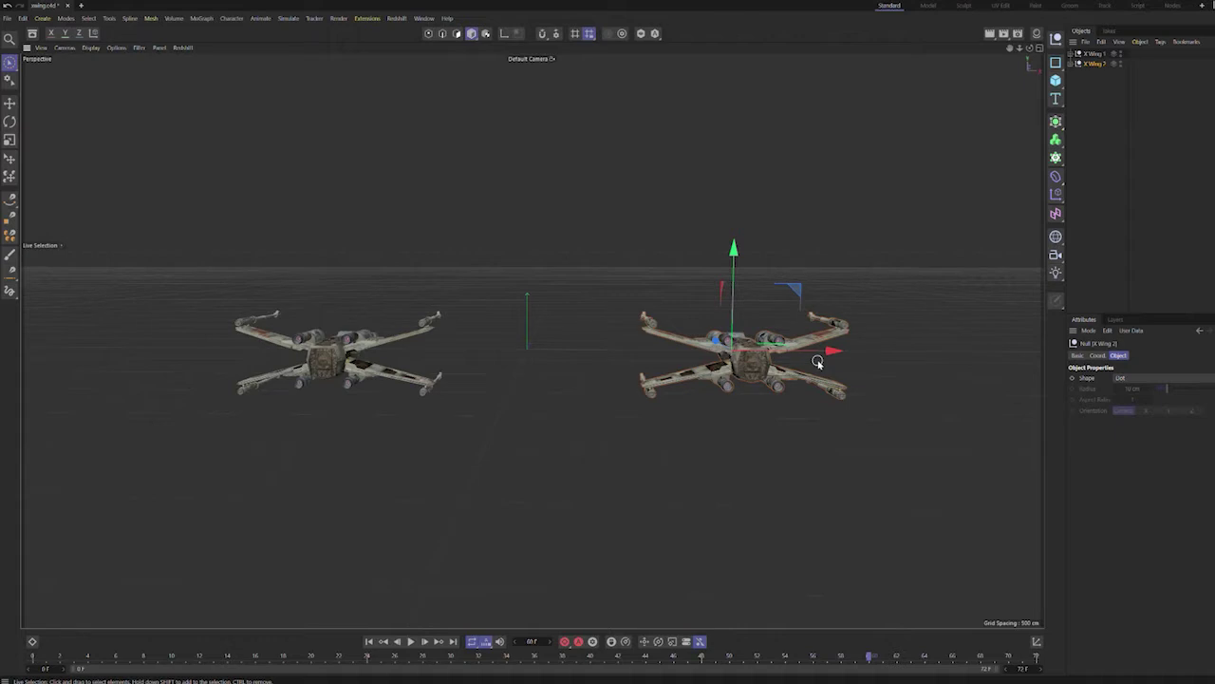
left_click(929, 392)
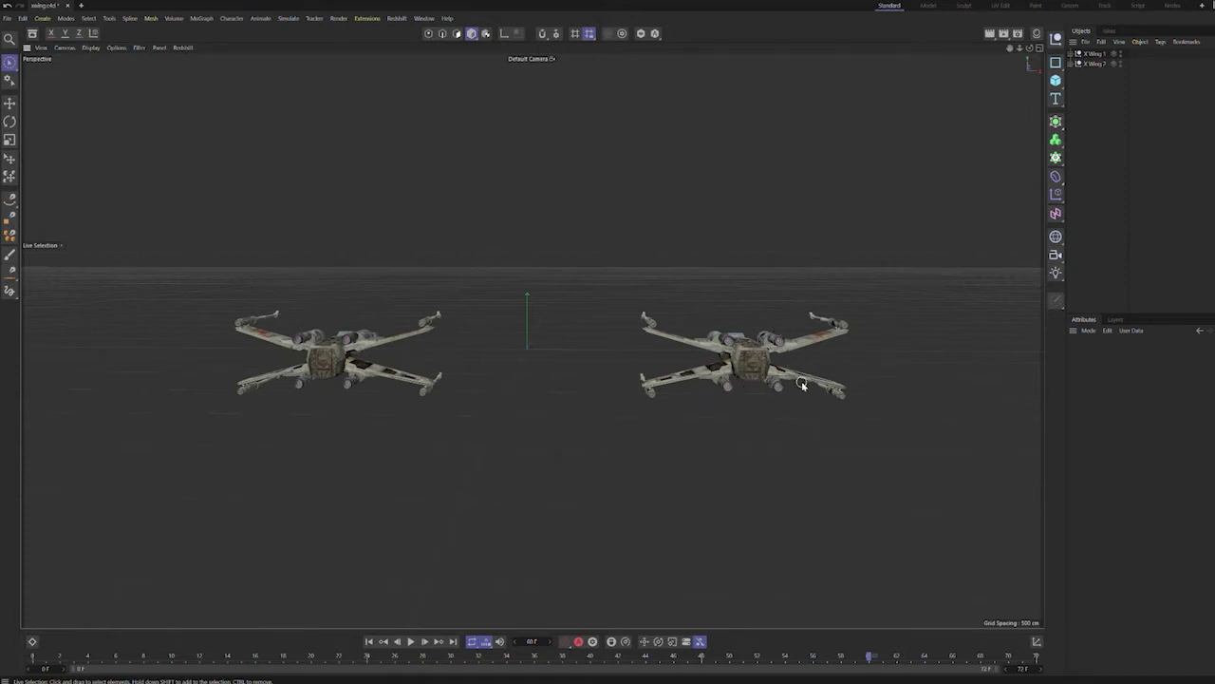
Step: Add a standard light, delete it and add an infinite light in its place
left_click(1055, 273)
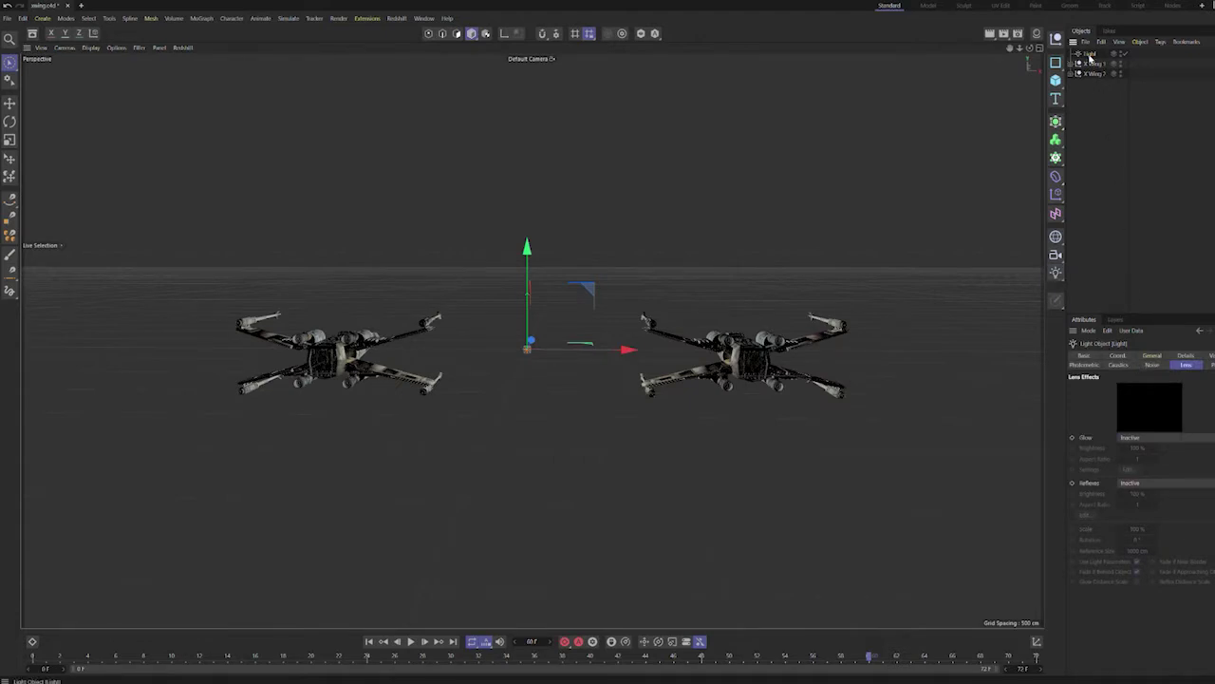
key("Delete")
left_click(1056, 274)
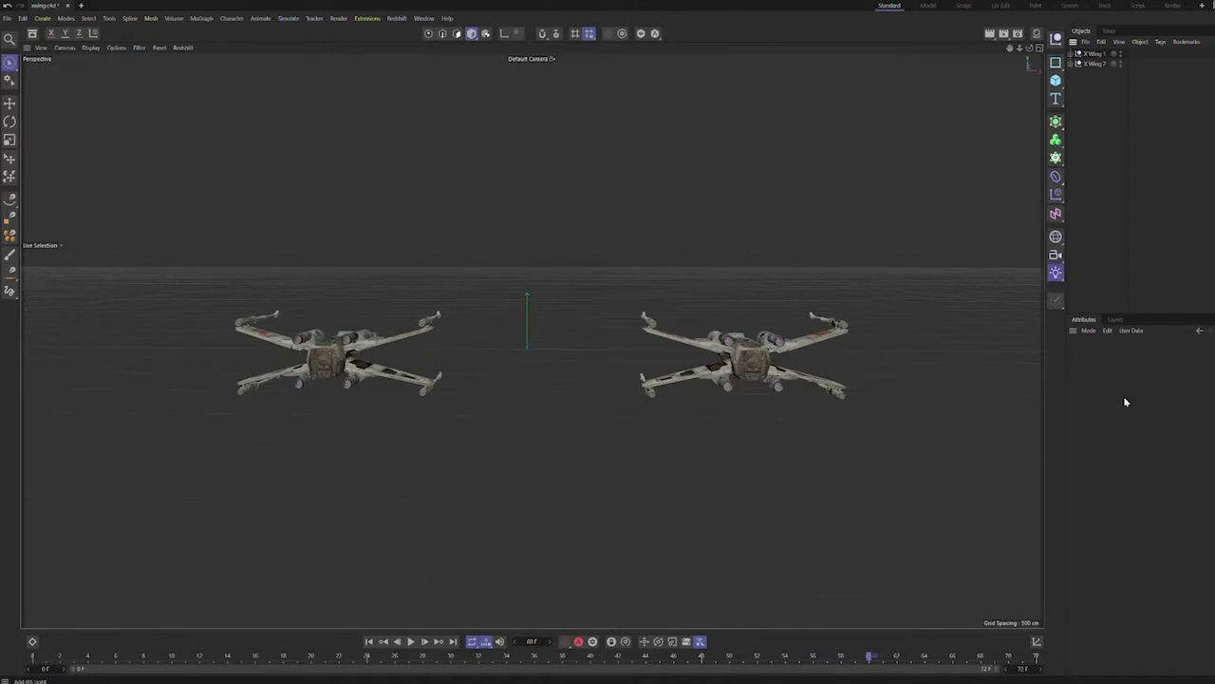
left_click(1099, 209)
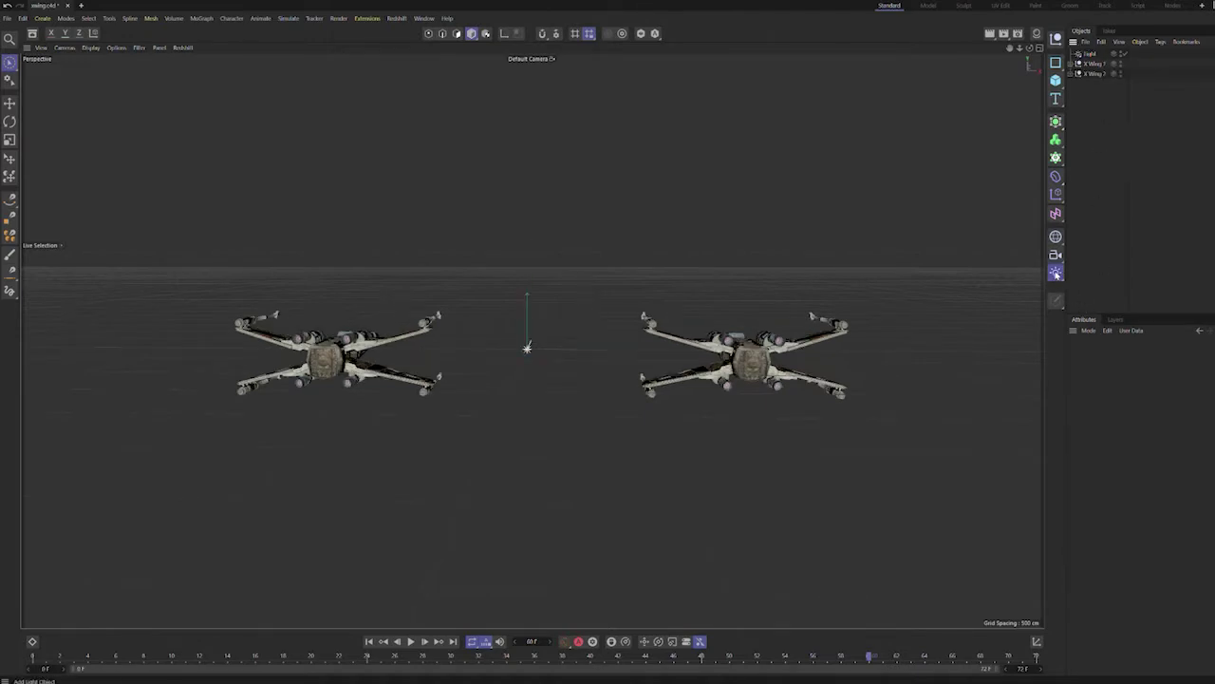
Step: Add a Physical Sky with its time set to about midnight, and render a viewport preview of the starfield
left_click(1056, 236)
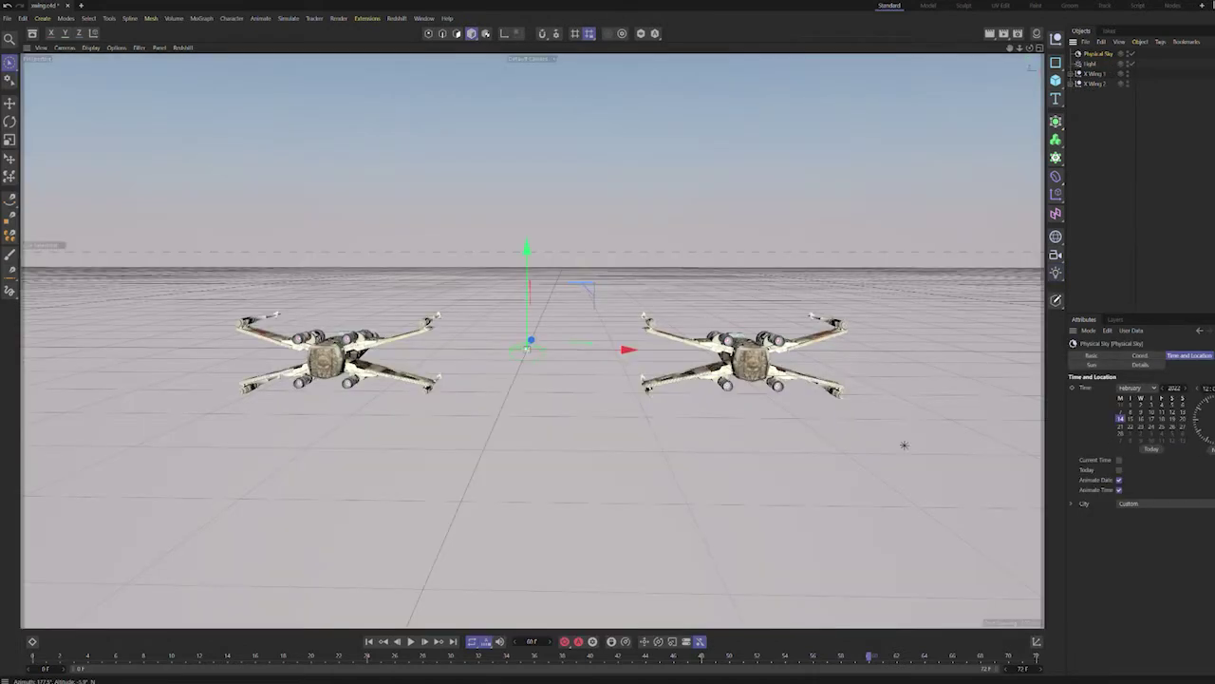
left_click(1206, 388)
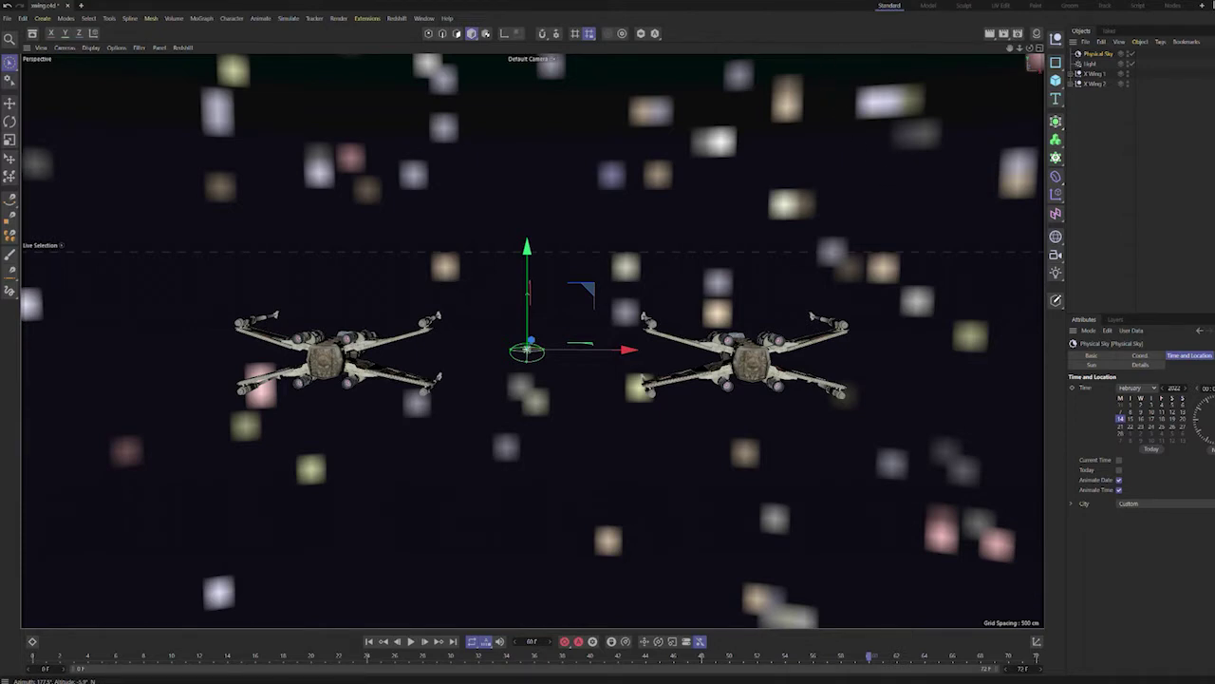
left_click(990, 35)
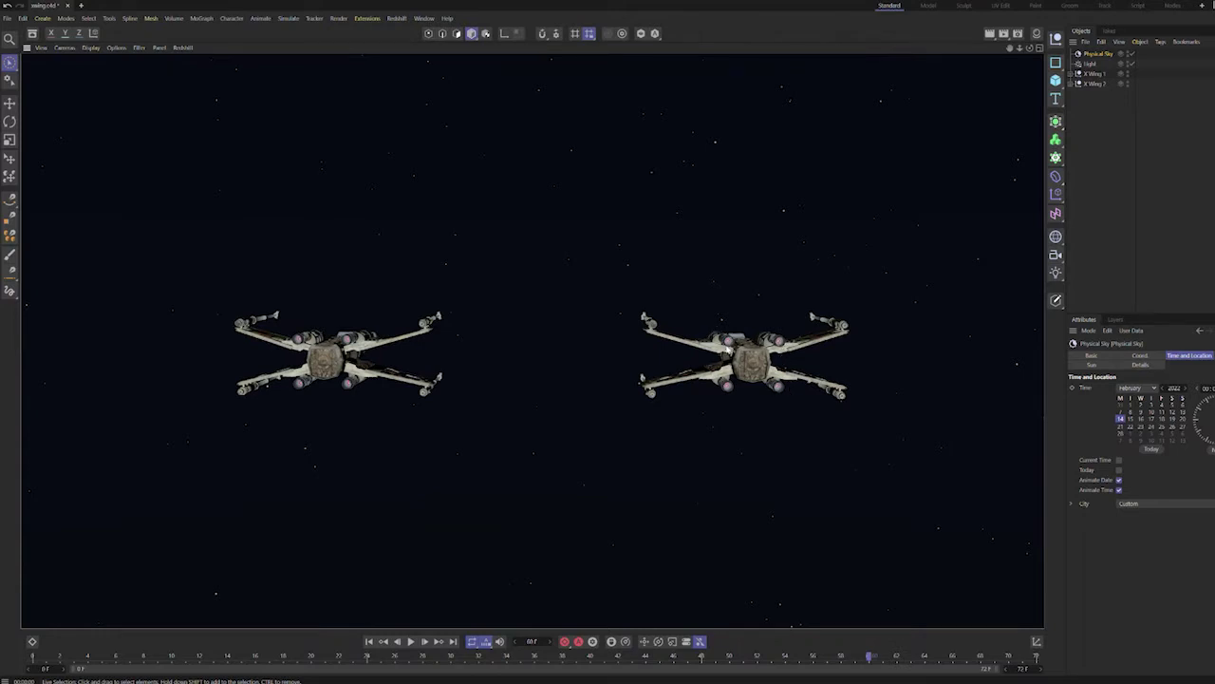
left_click(841, 300)
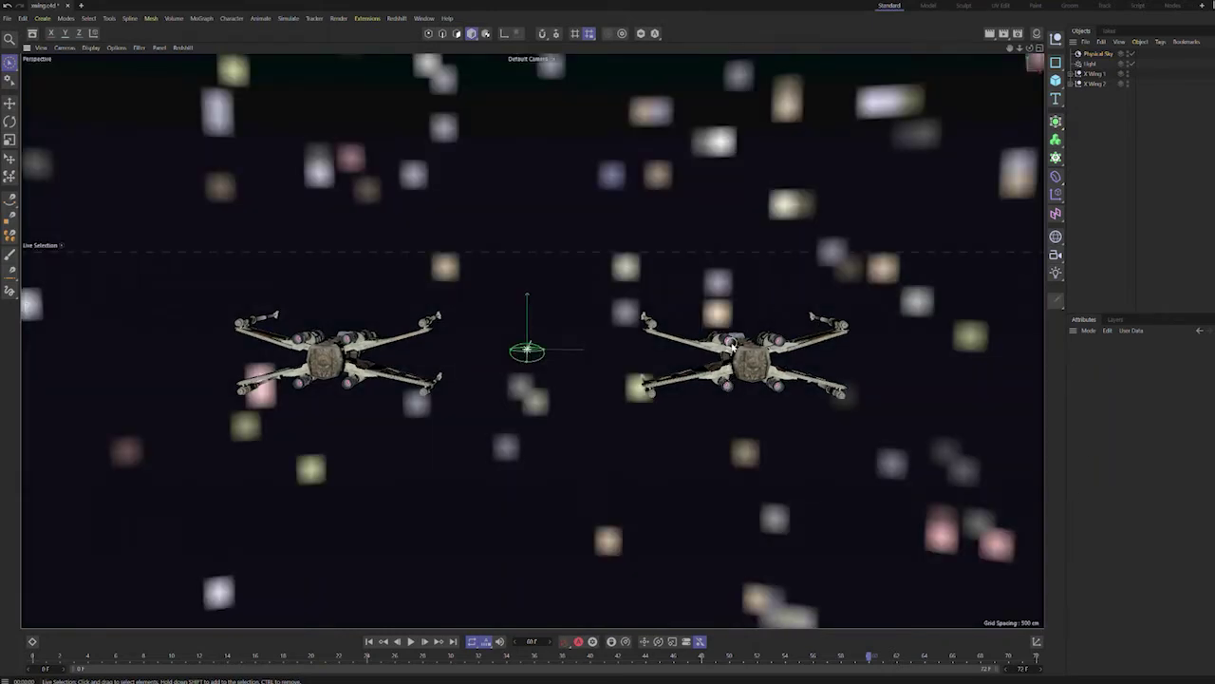
Step: Select the SFoils2 wings of X Wing 2 and open the Material Manager
scroll(733, 345, "up", 2)
scroll(733, 346, "up", 5)
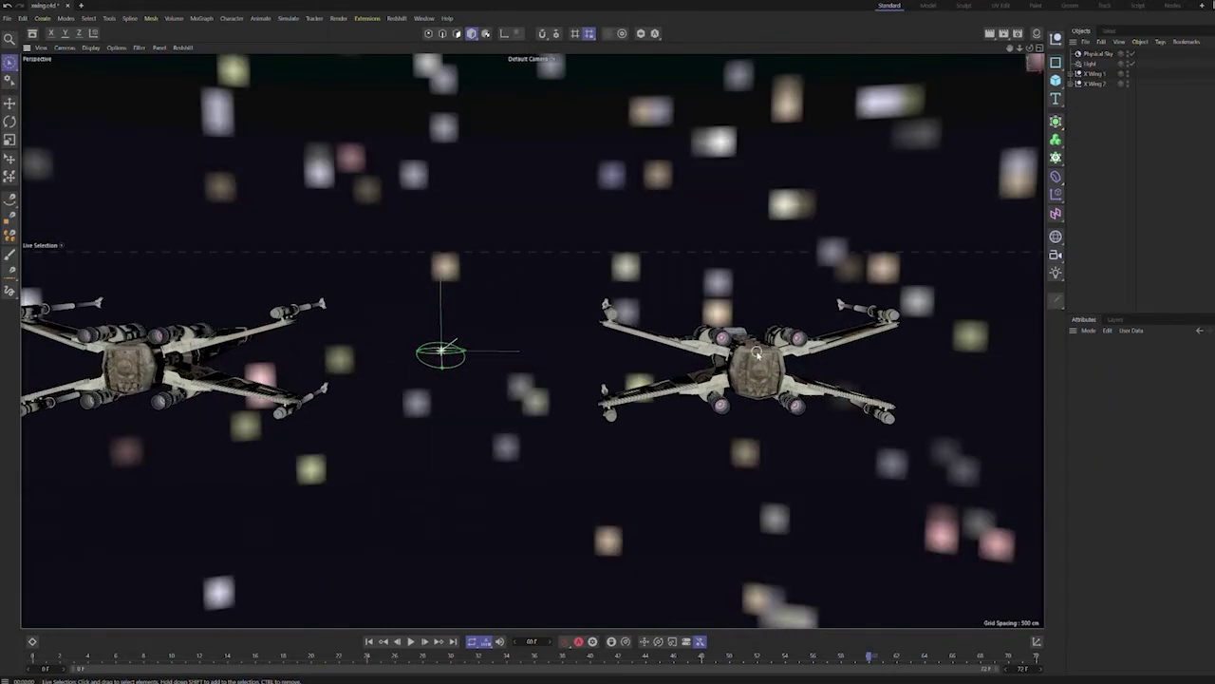
left_click_drag(1006, 48, 668, 249)
left_click(574, 295)
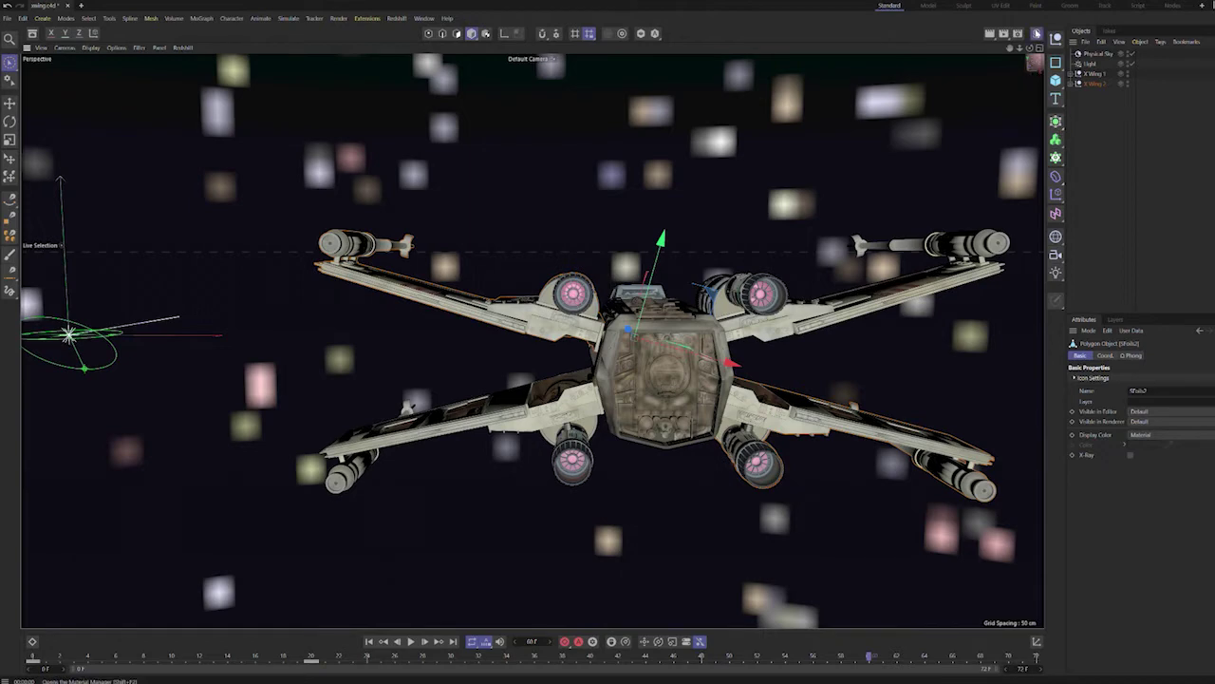
left_click(1037, 34)
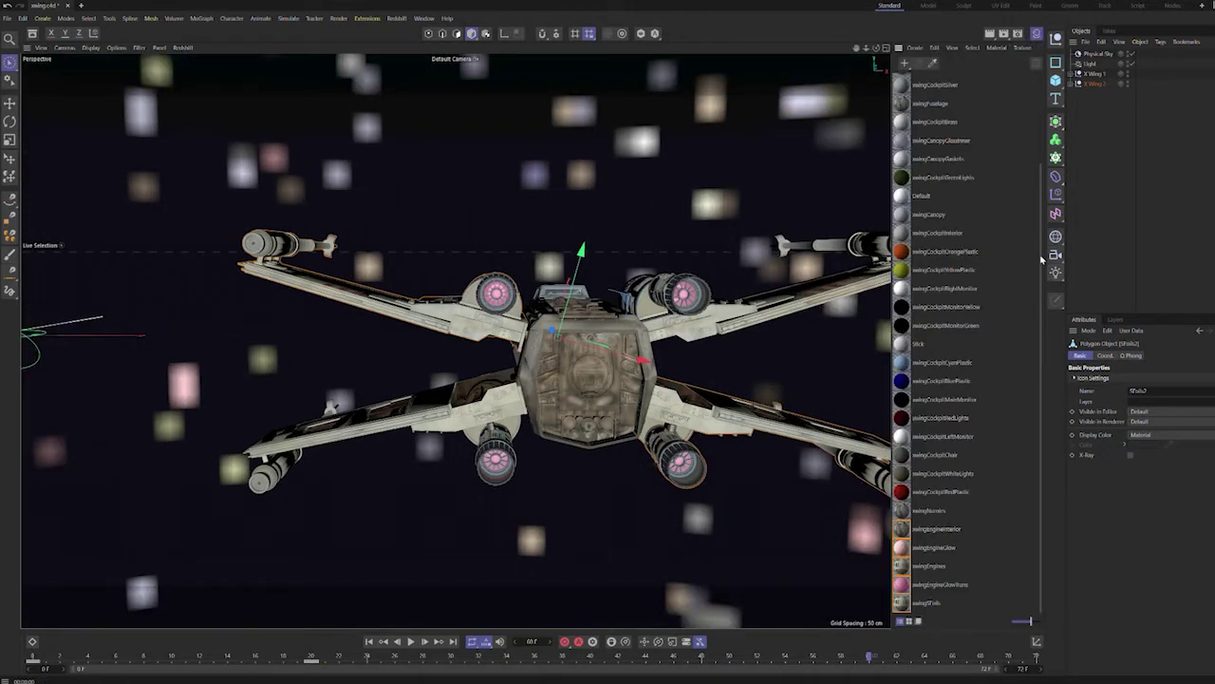
scroll(1041, 284, "up", 3)
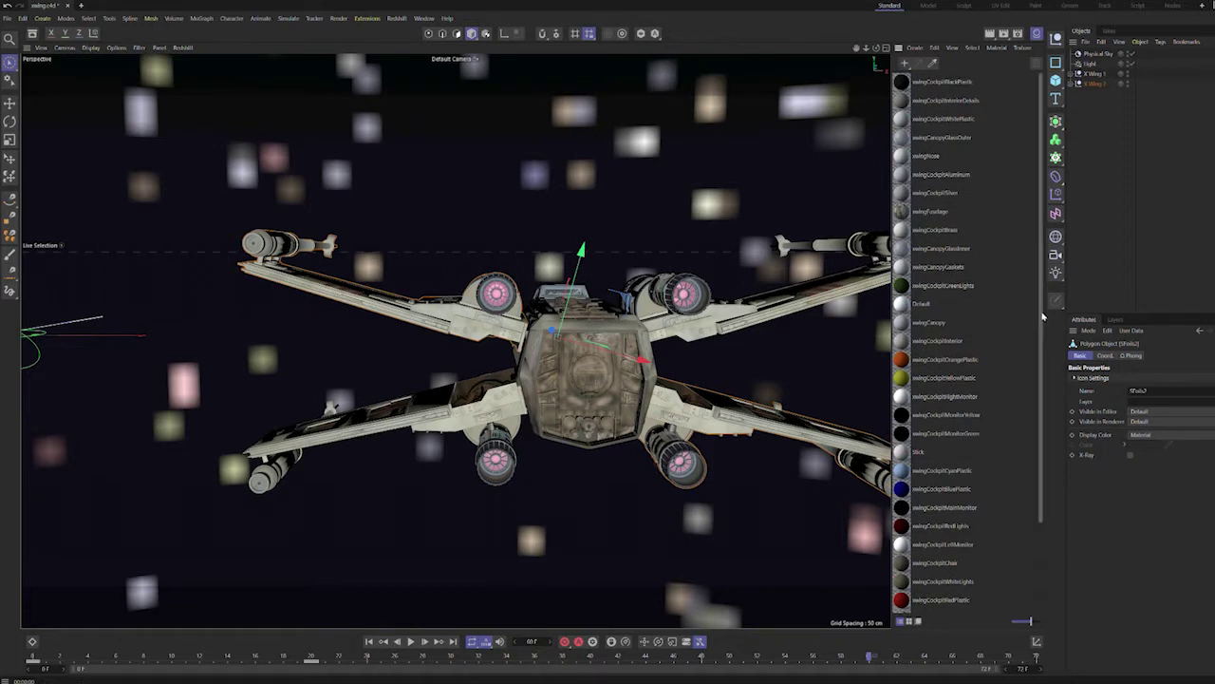
Step: Create a new material with Color and Reflectance disabled and only the Luminance and Glow channels enabled
left_click(903, 64)
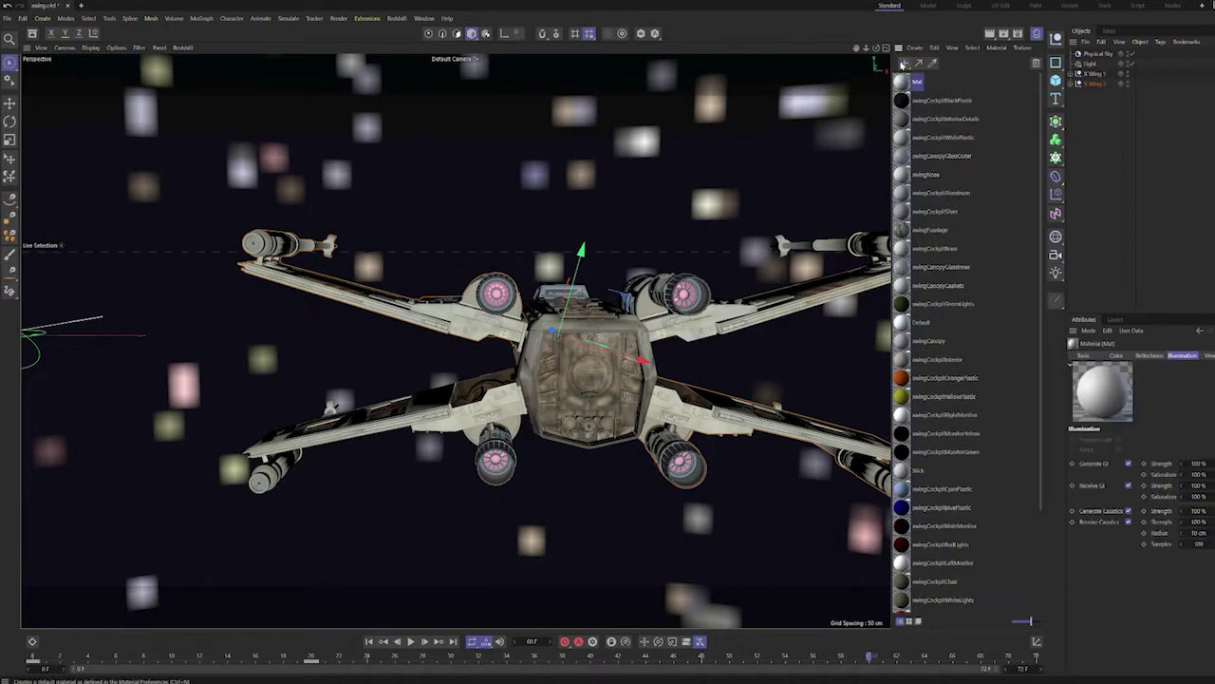
left_click(1084, 356)
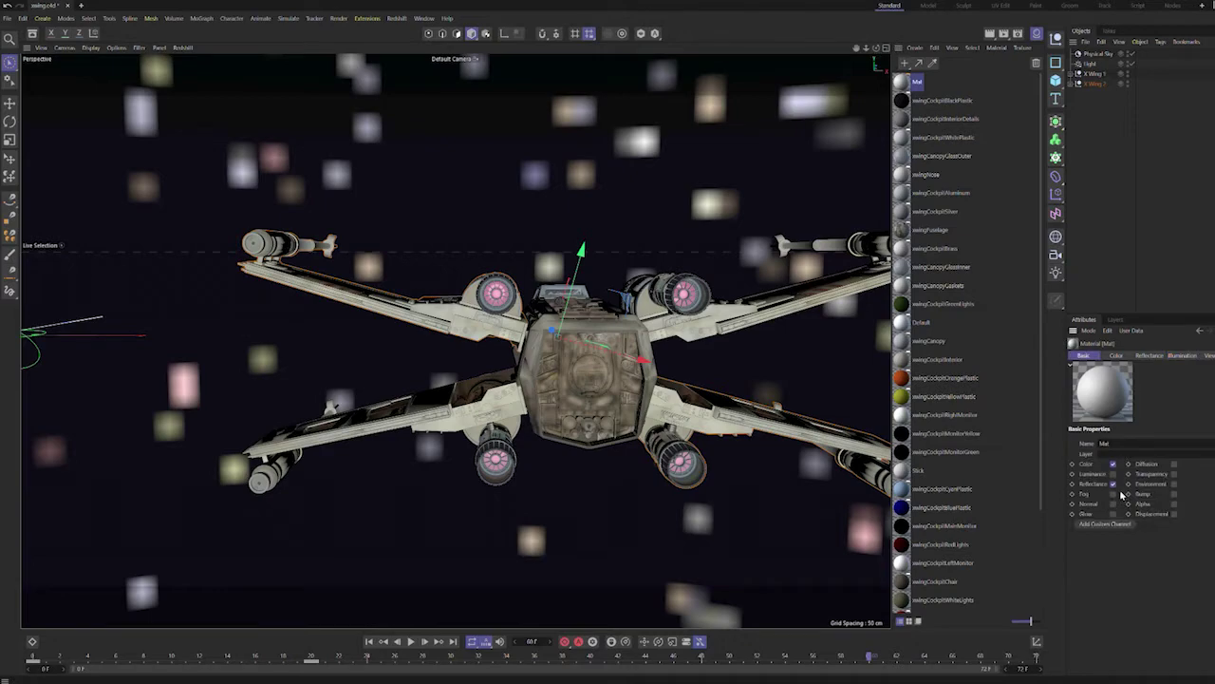
left_click(1112, 484)
left_click(1113, 463)
left_click(1113, 473)
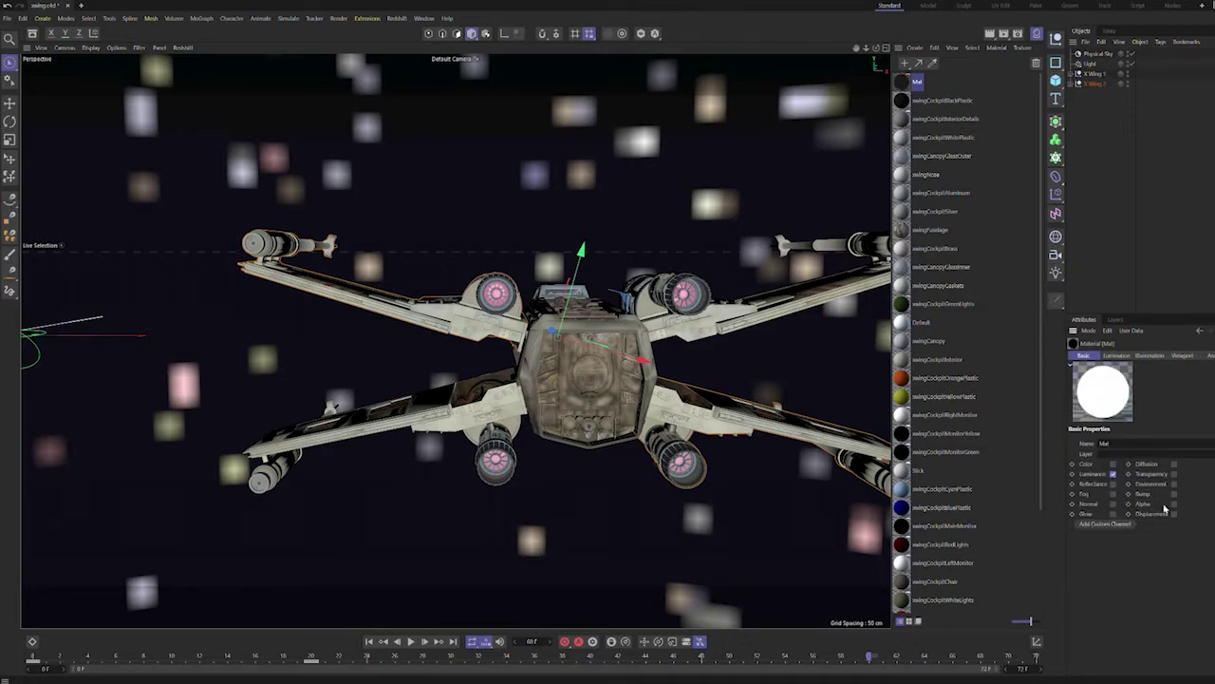
left_click(1113, 514)
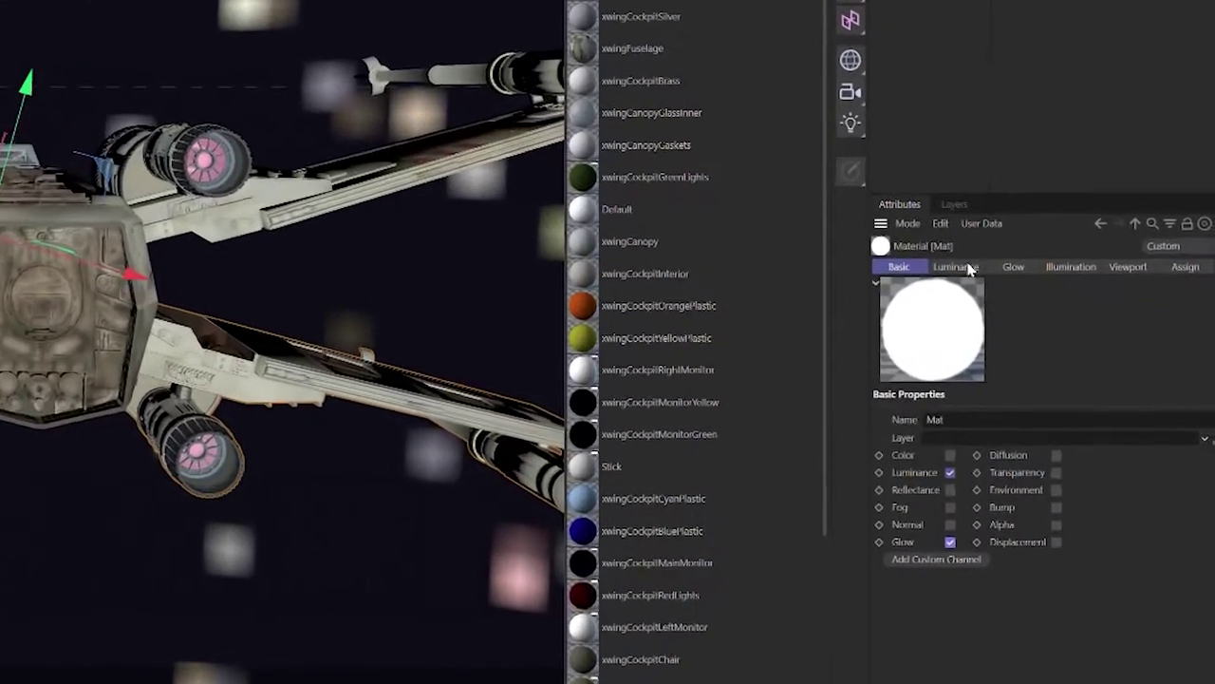
Step: Set the new material's Luminance brightness to 400%
left_click(1074, 332)
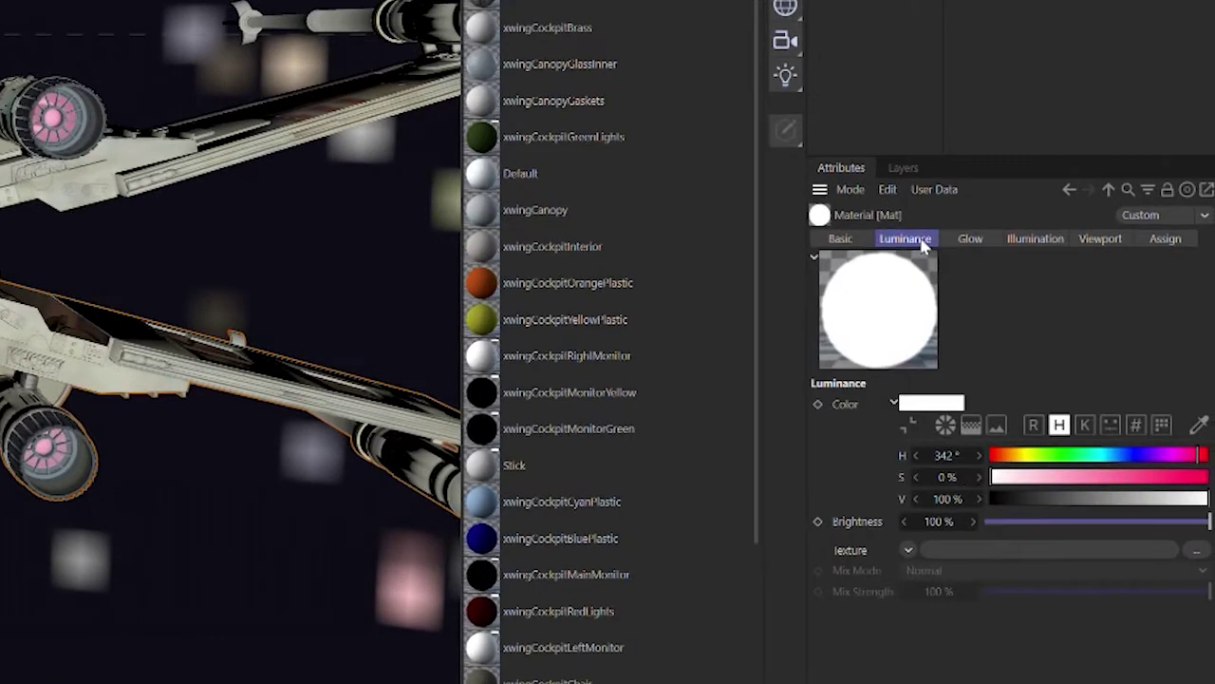
left_click(961, 523)
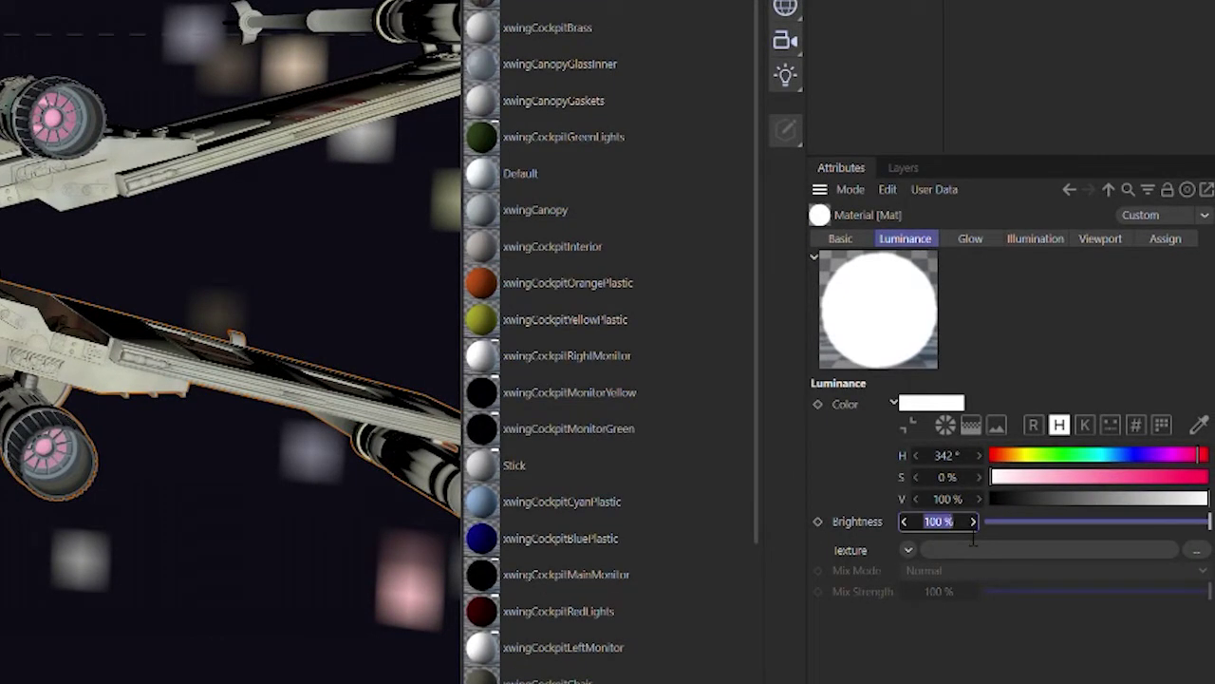
type("400")
key("Return")
Step: Give the material a pink-red glow with Use Material Color off, Inner Strength 400% and Radius 20 cm
left_click(974, 243)
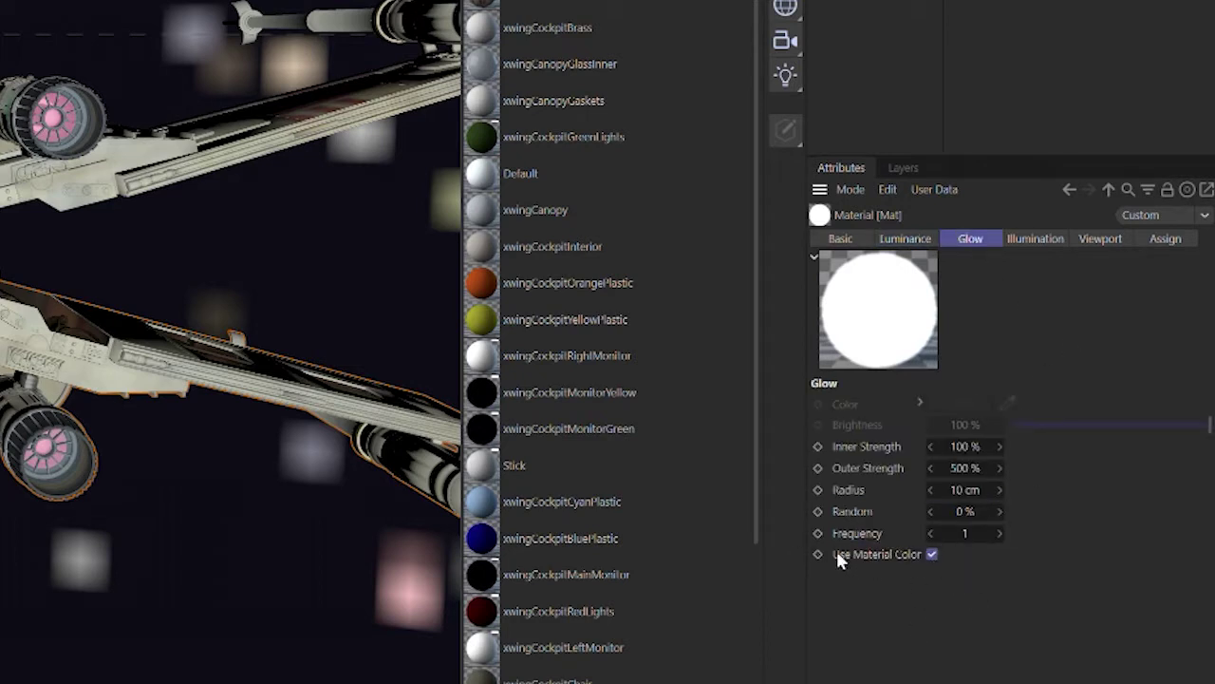
left_click(933, 554)
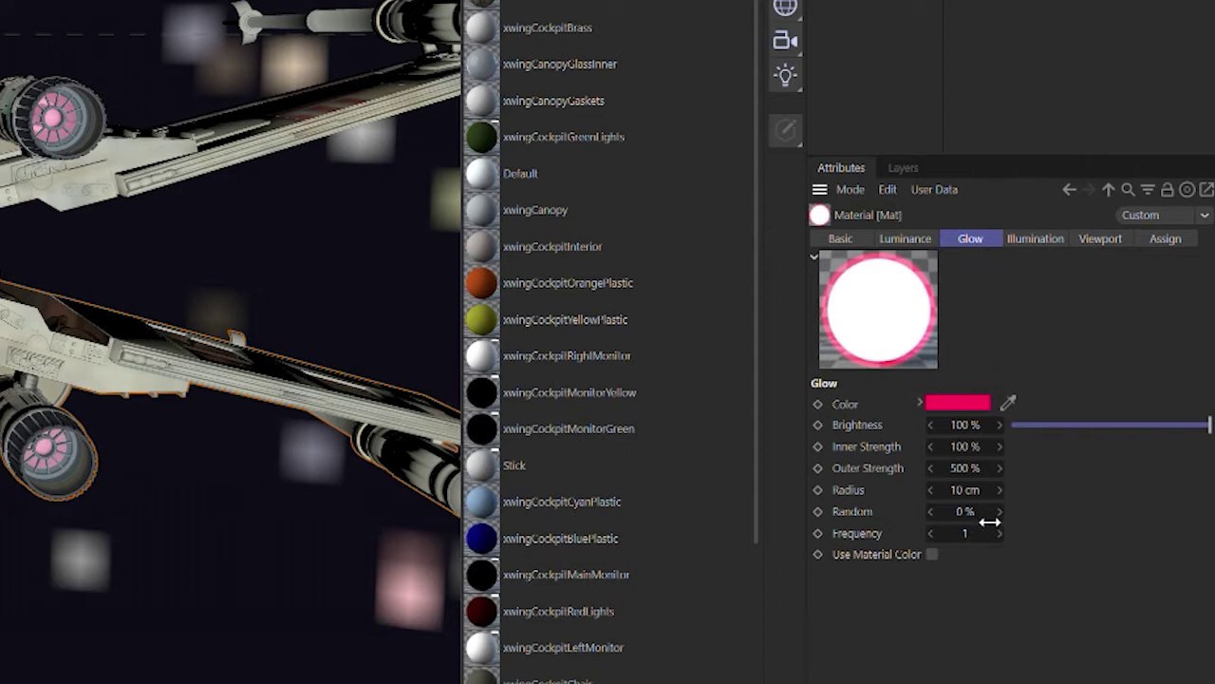
left_click(981, 451)
type("40")
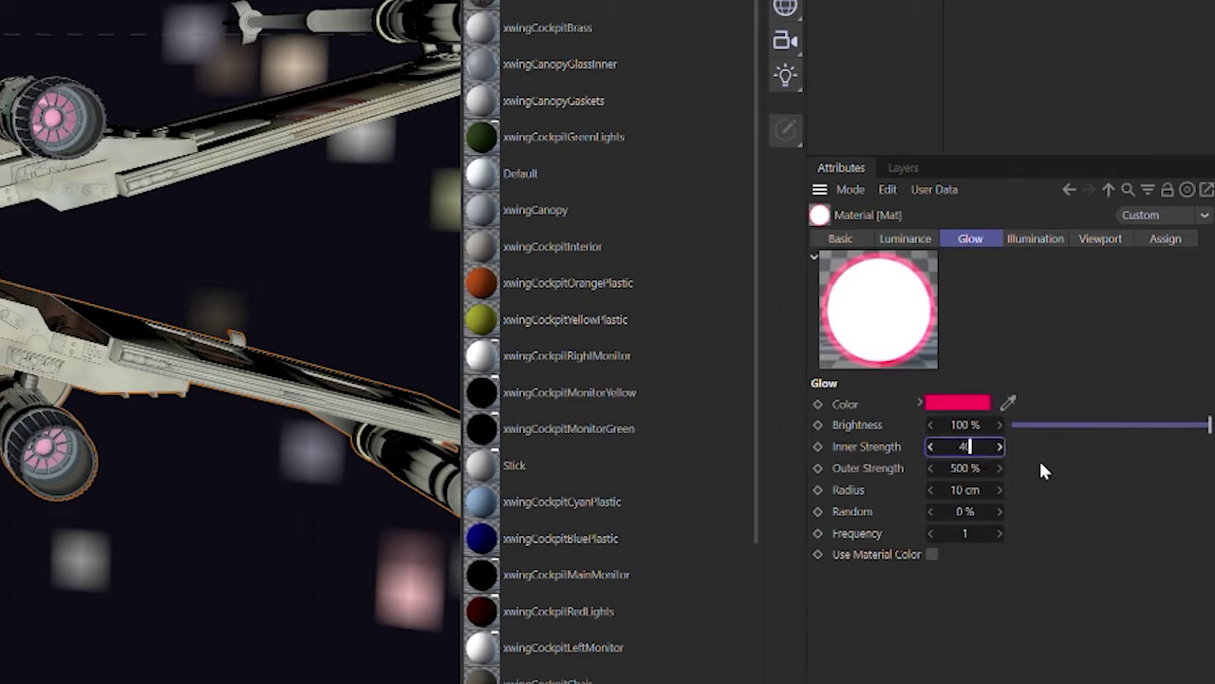
type("0")
key("Return")
left_click(965, 489)
type("40")
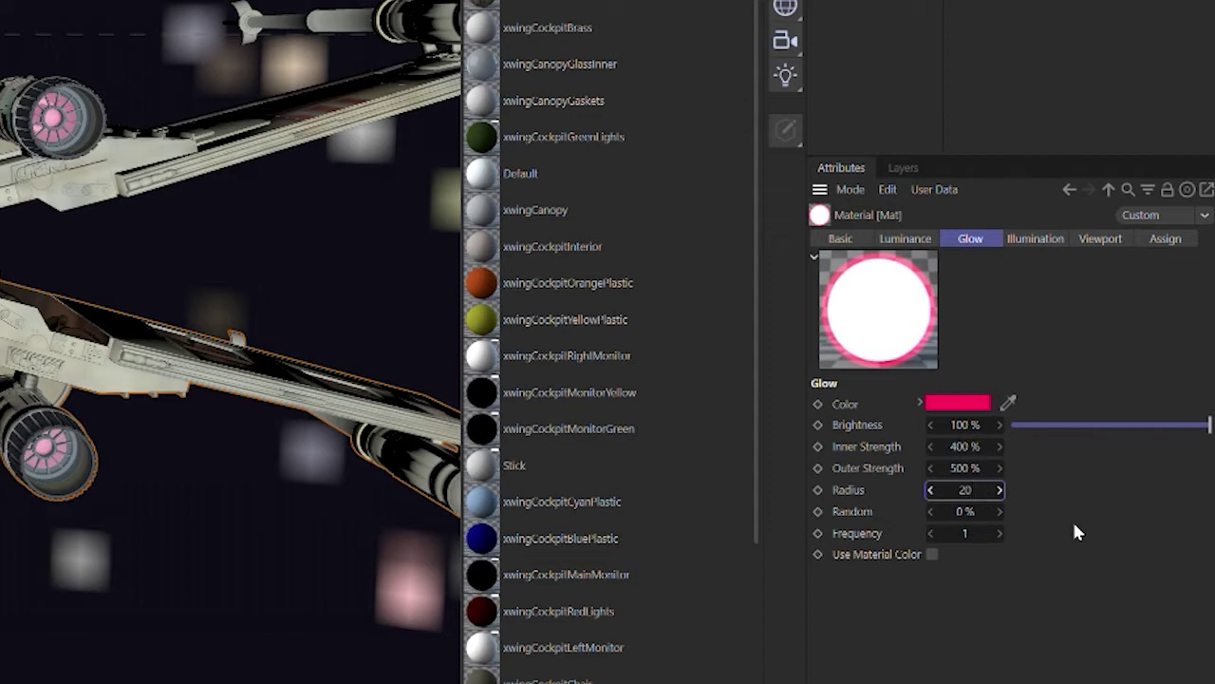
key("Return")
Step: Set the glow's Random to 100% and its Frequency to 20
left_click(970, 513)
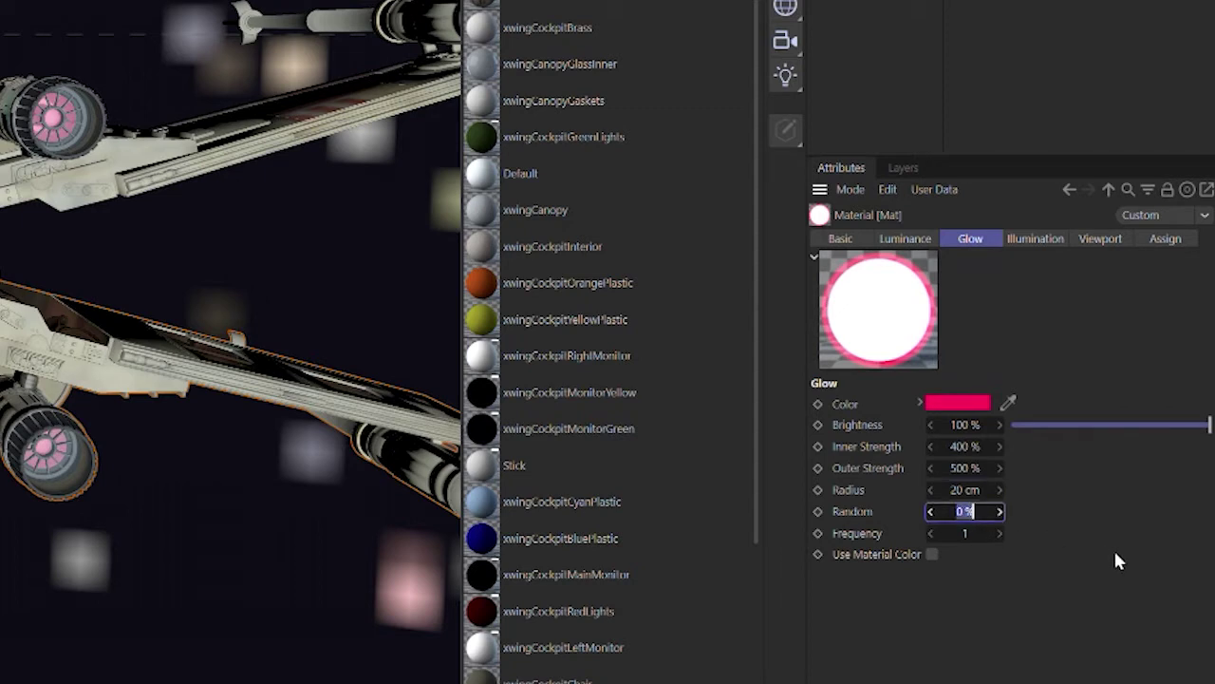
type("100")
key("Return")
key("Tab")
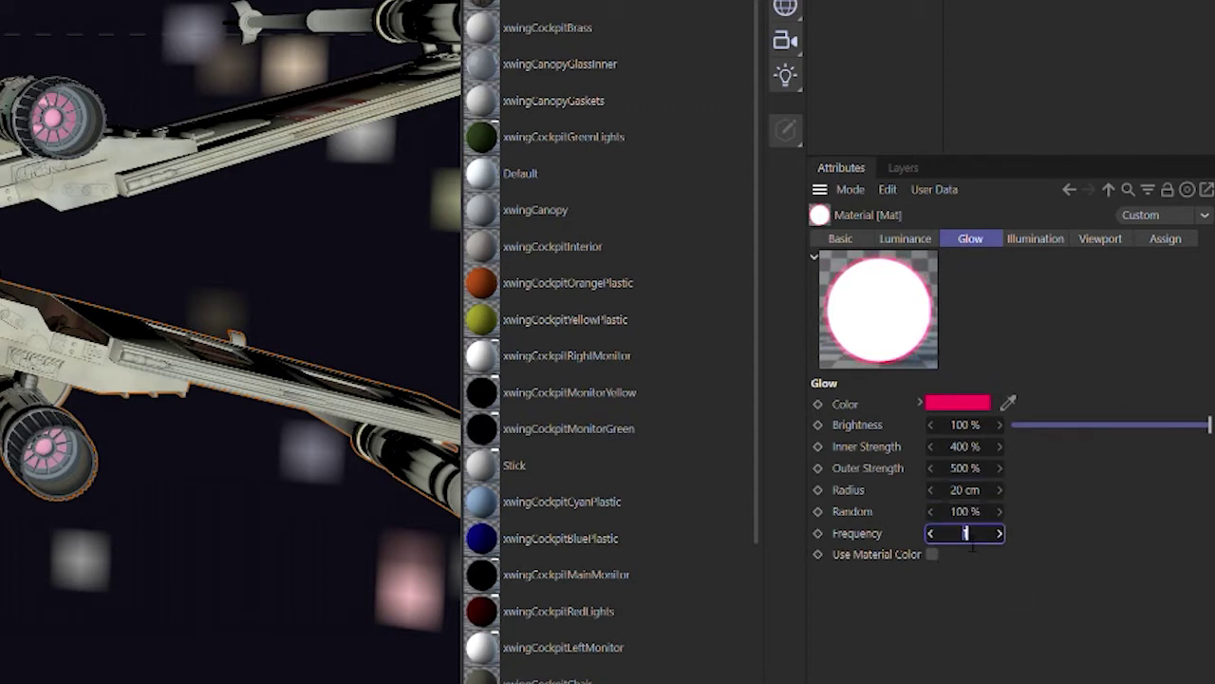
type("20")
key("Return")
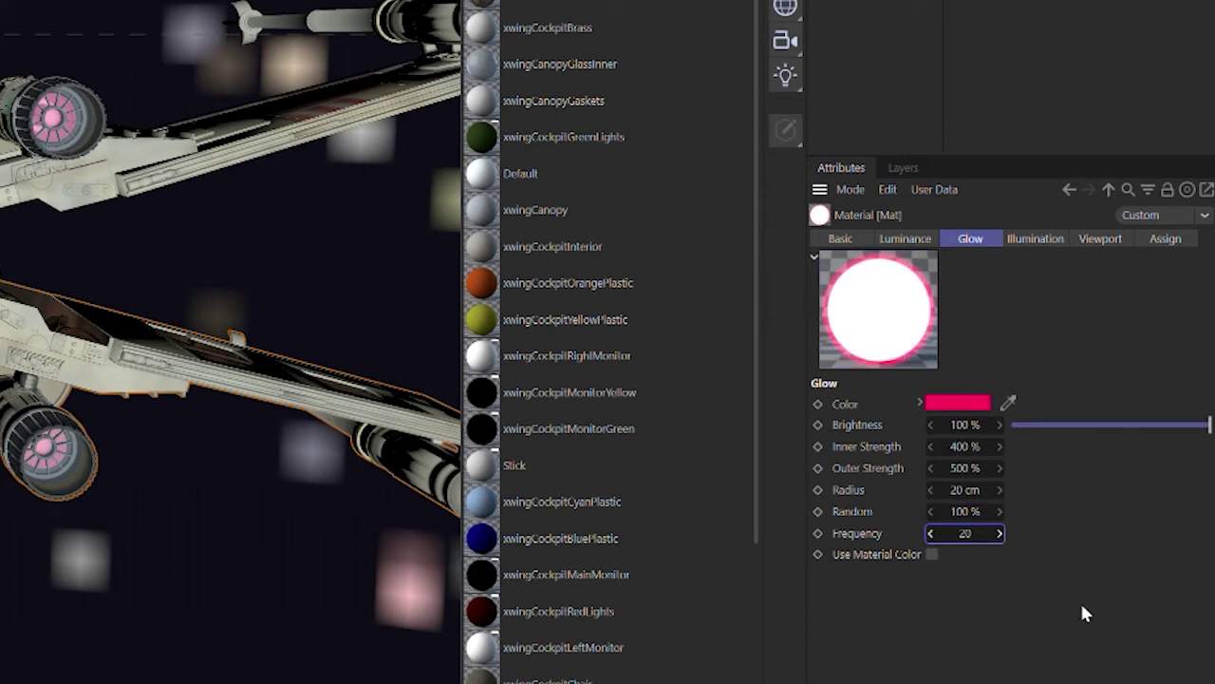
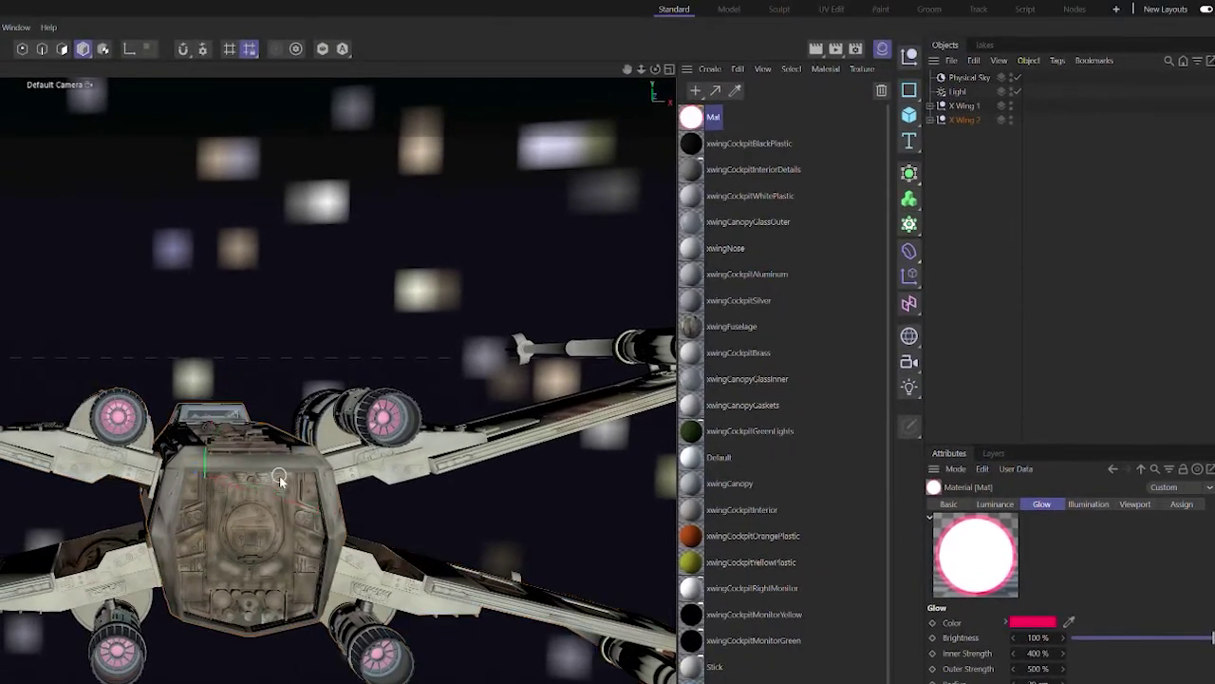
Step: Replace the xwingEngineGlowTrans material on X Wing 2's SFoils1 and SFoils2 with the glowing Mat material, and render the view
left_click(929, 117)
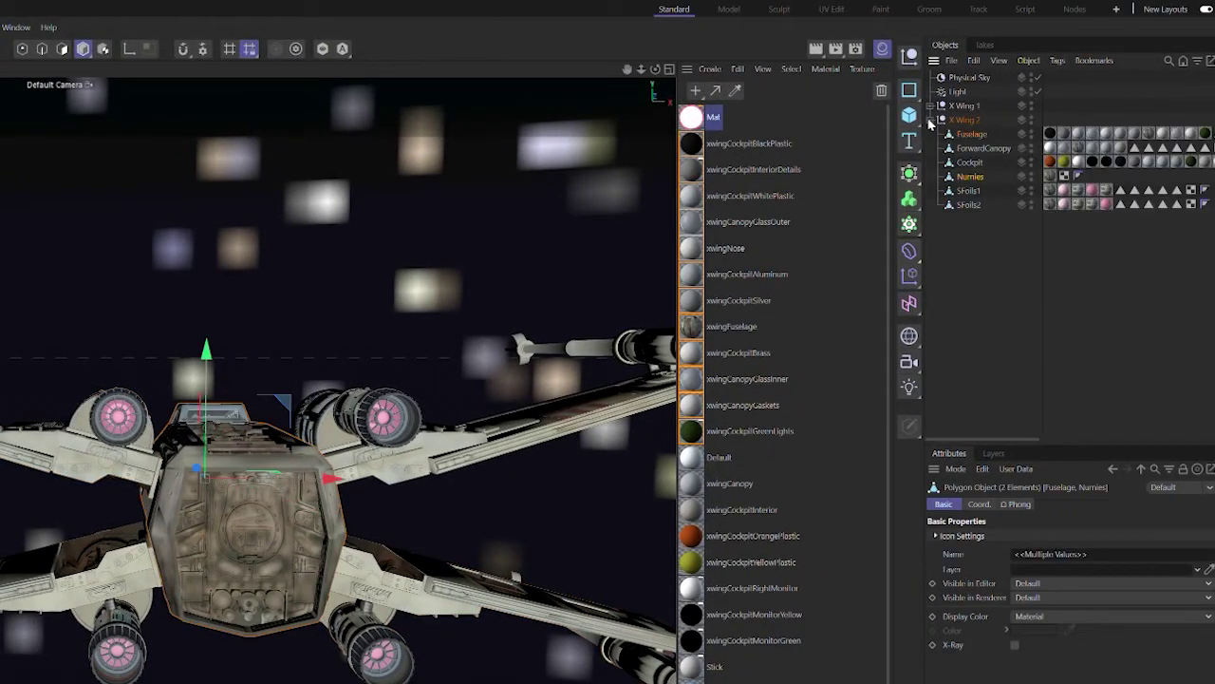
left_click(973, 209)
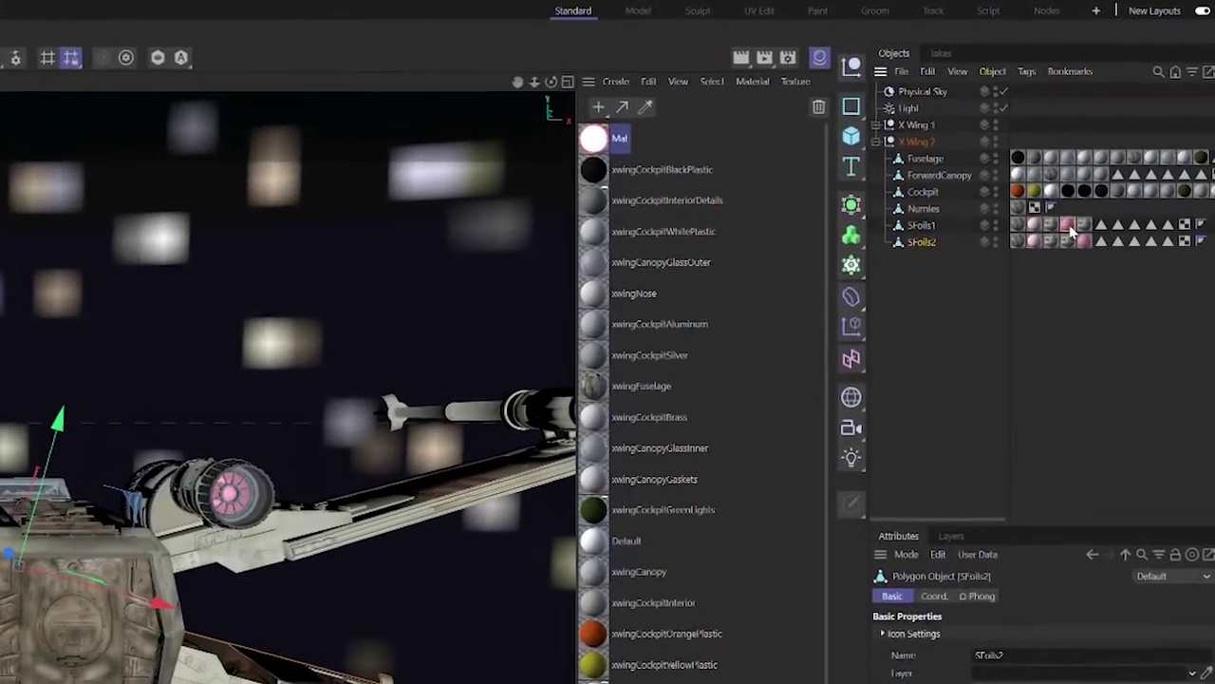
left_click(1091, 190)
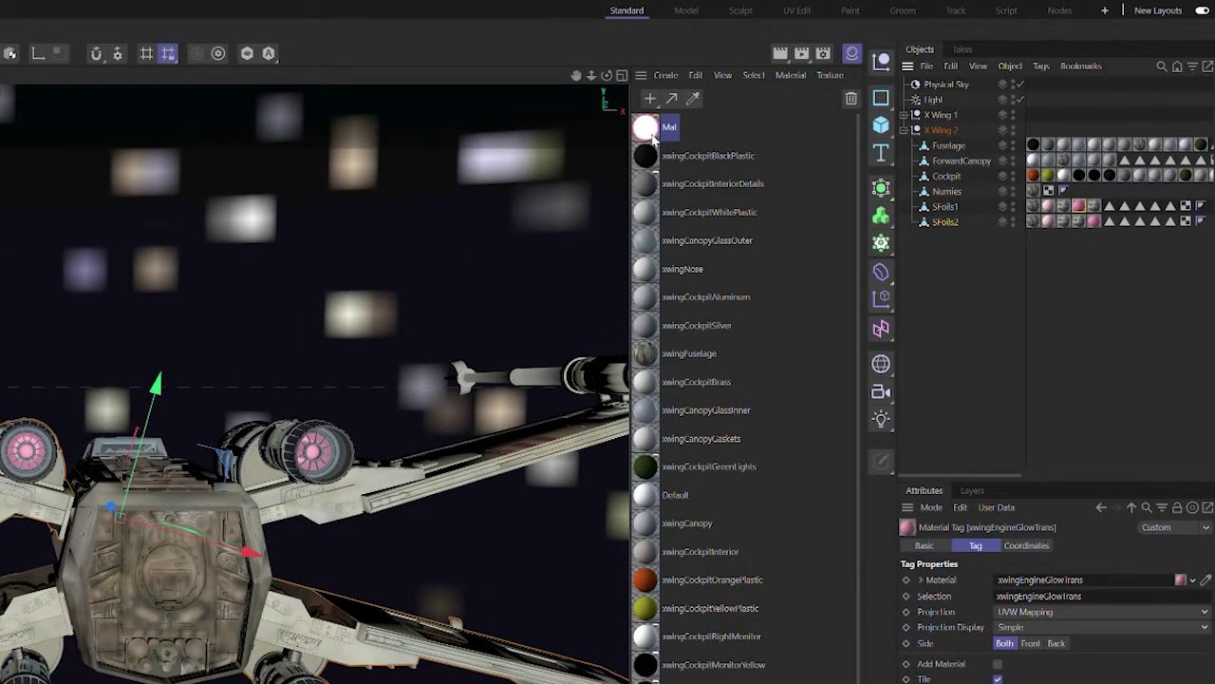
left_click_drag(651, 138, 1080, 207)
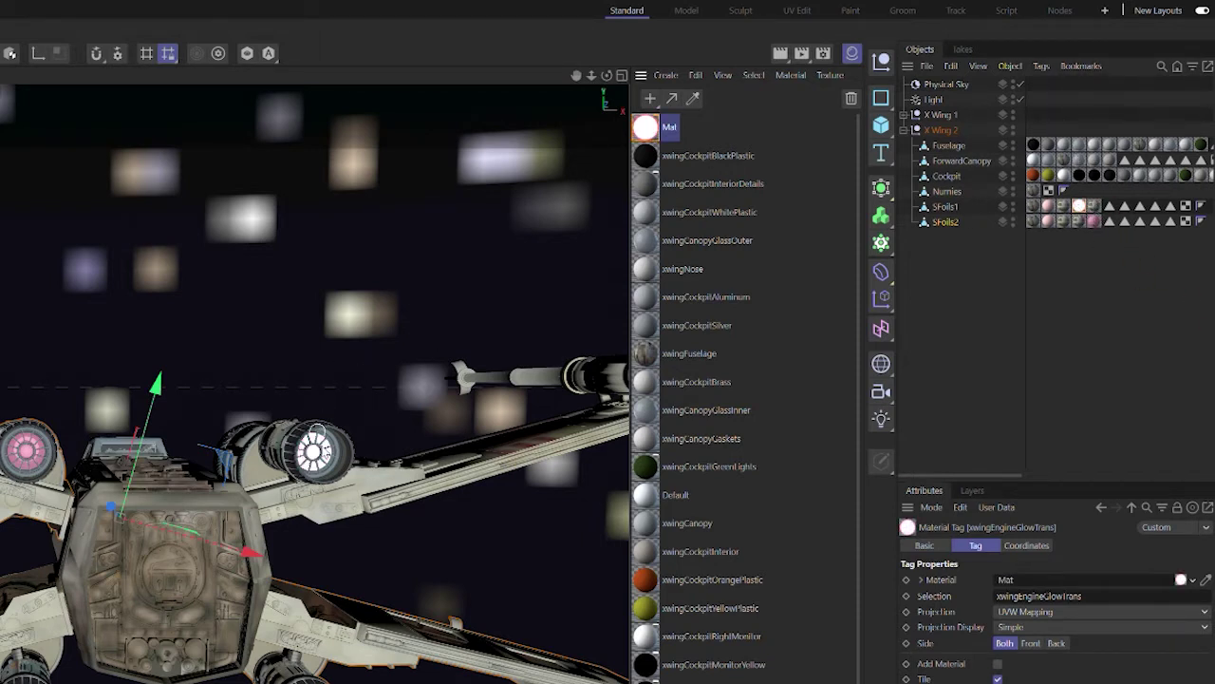
left_click_drag(648, 131, 1095, 222)
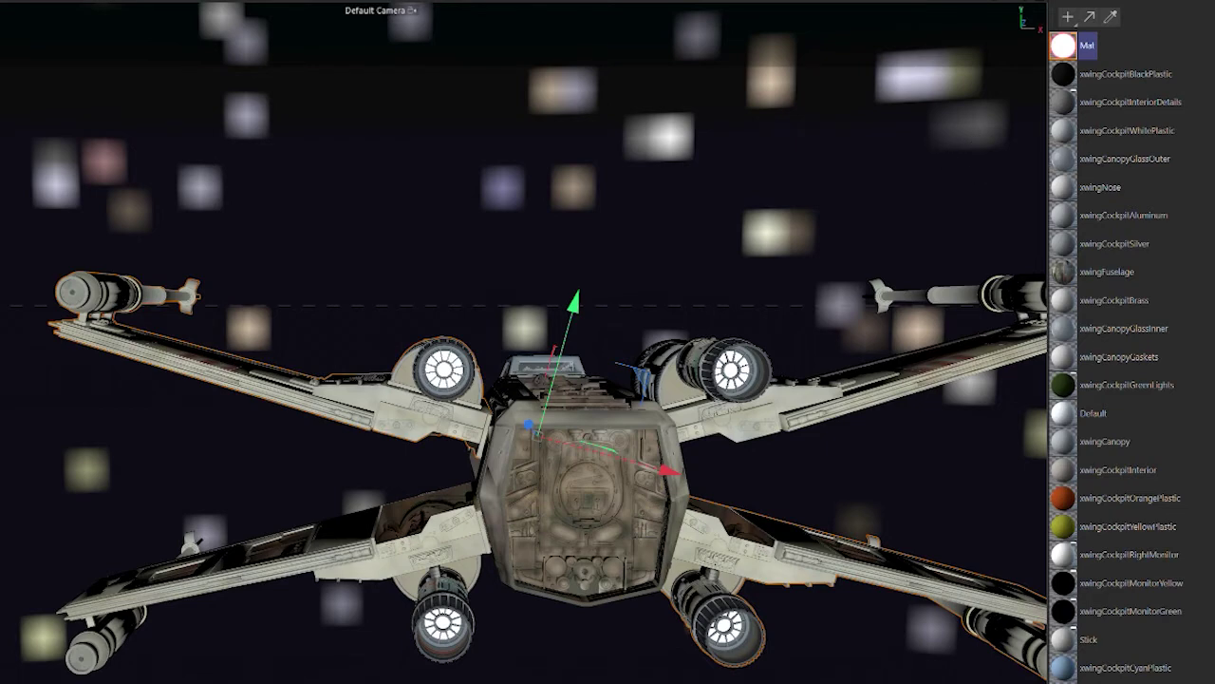
key("ctrl+r")
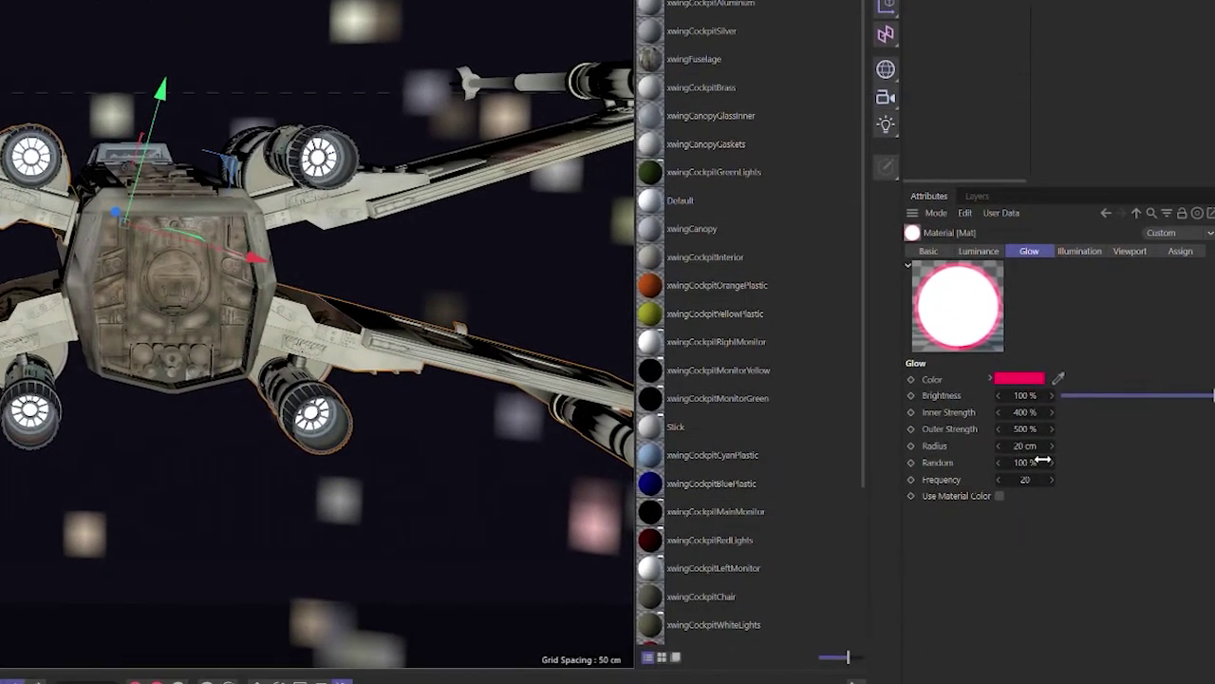
Step: Set the Mat material's glow Radius to 40 cm
left_click(1025, 445)
type("40")
key("Return")
scroll(319, 292, "down", 2)
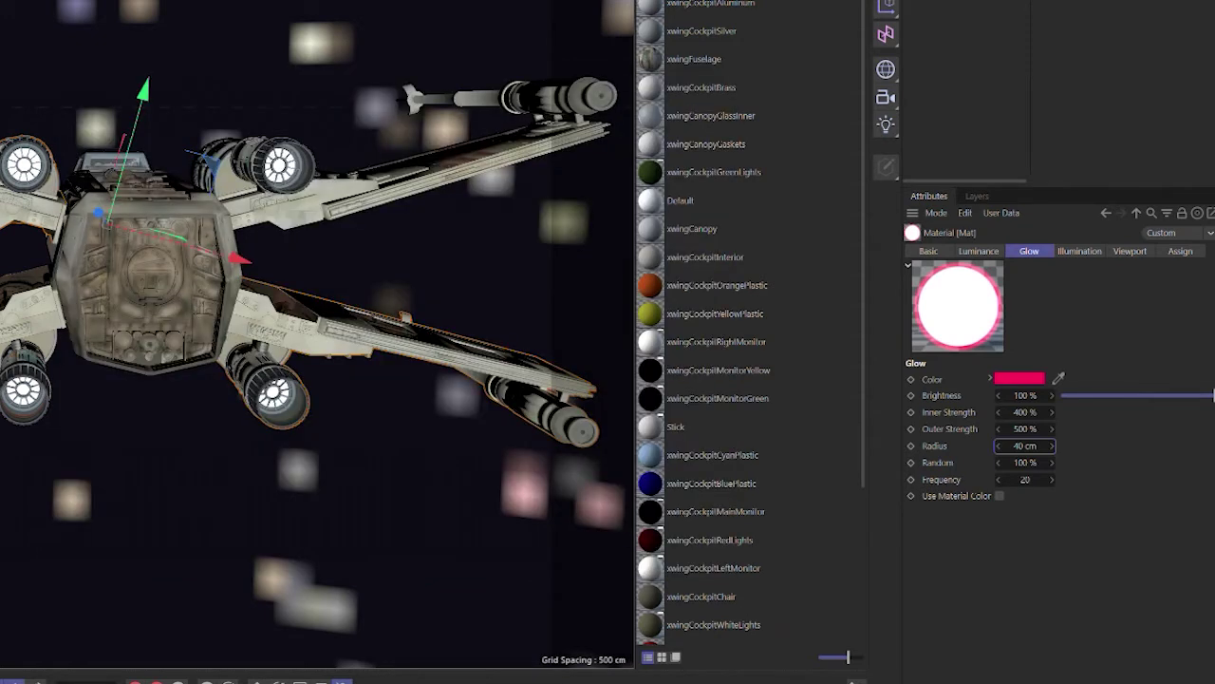
key("ctrl+a")
double_click(1025, 462)
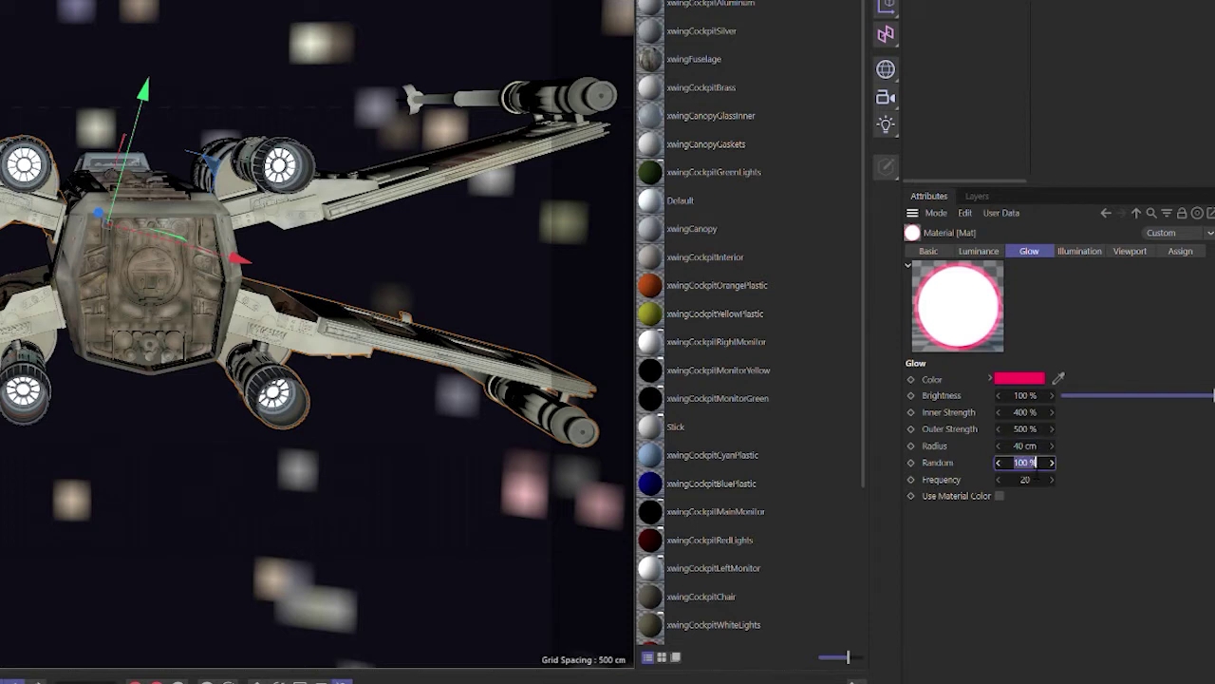
double_click(1029, 480)
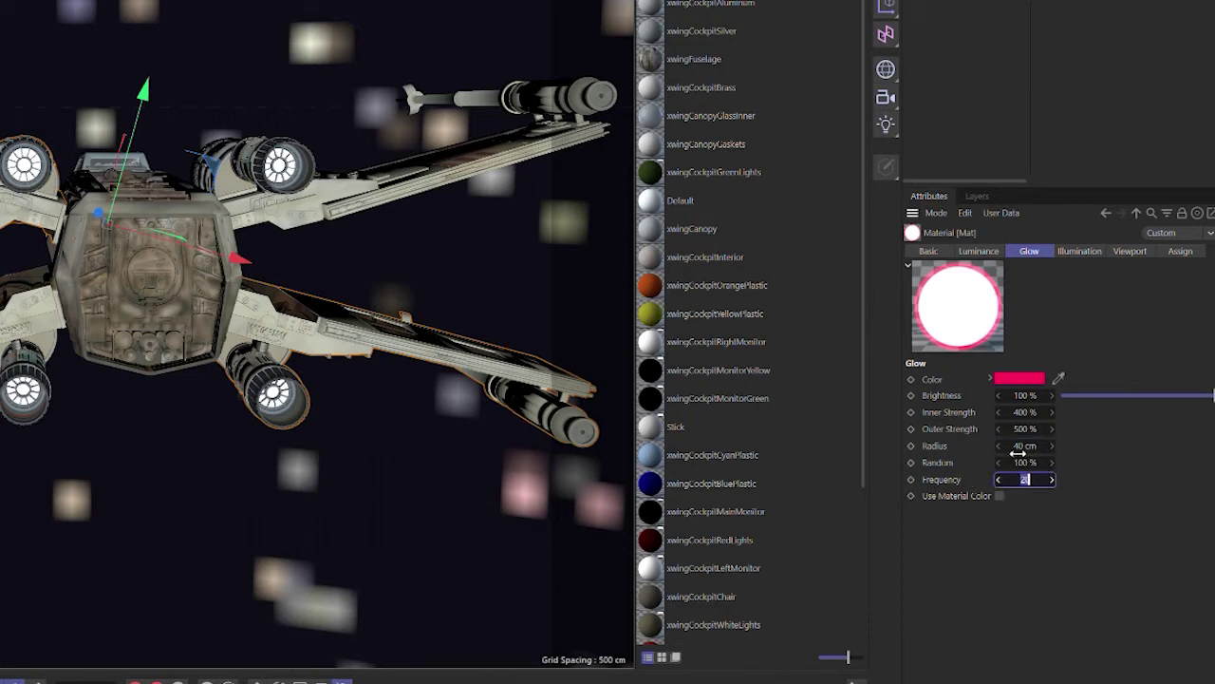
double_click(1034, 462)
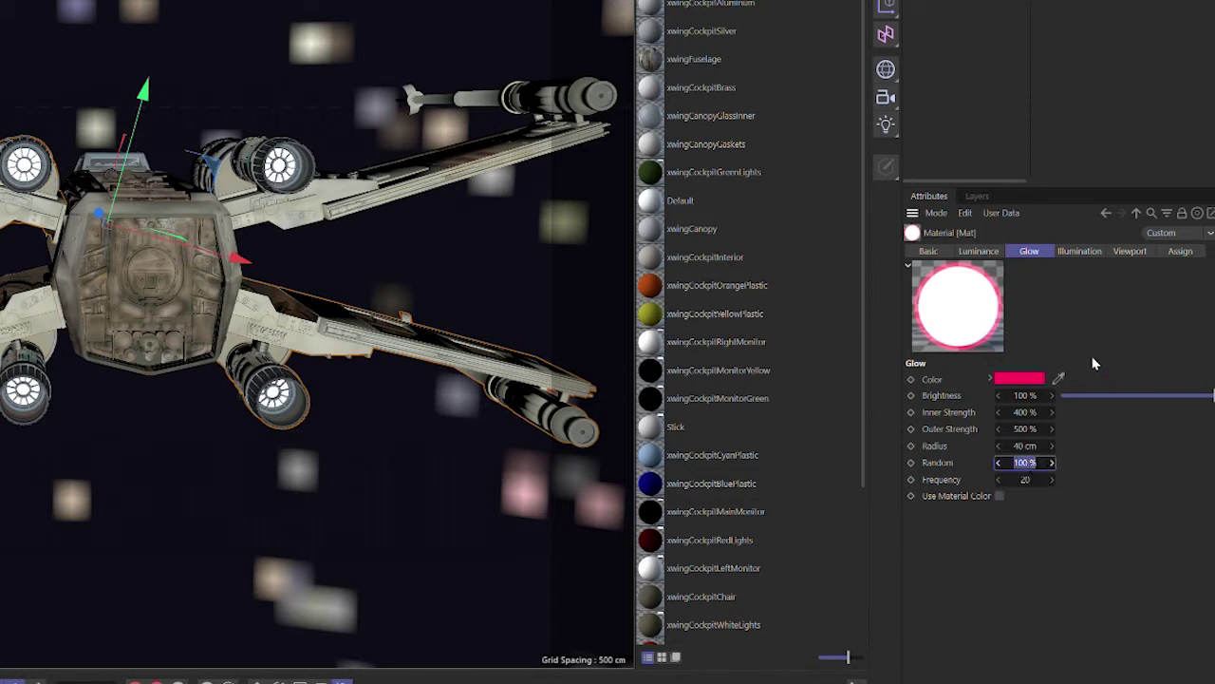
key("Return")
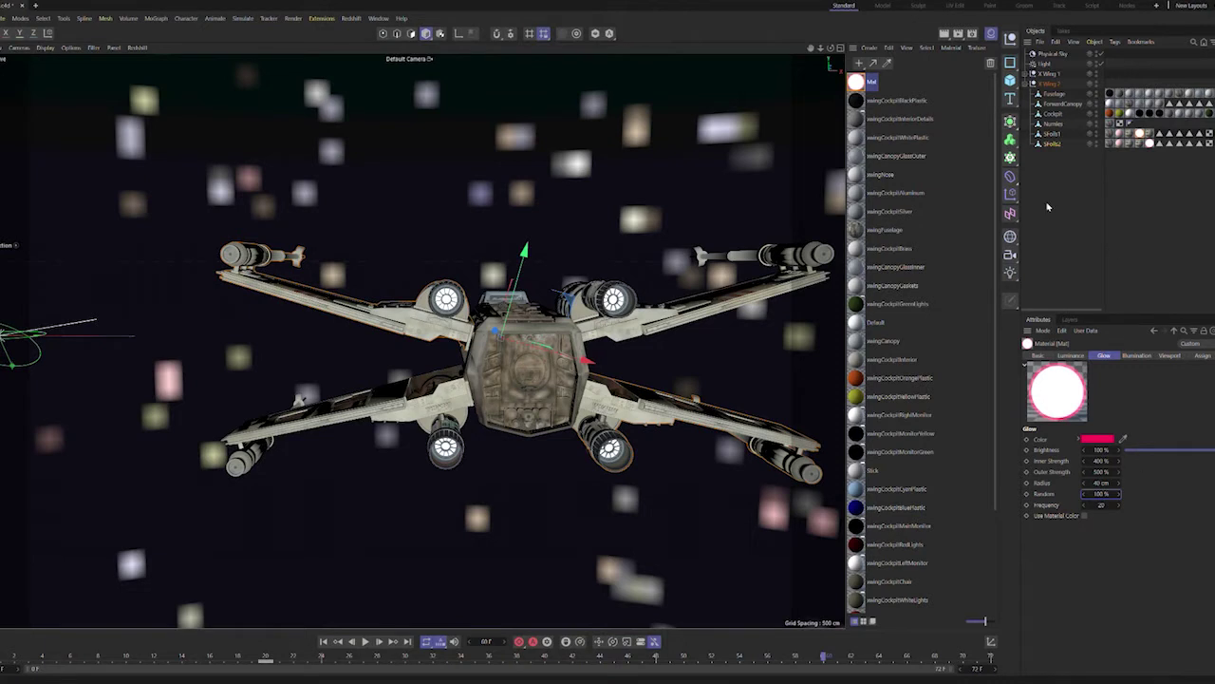
double_click(1102, 494)
Step: Frame the rear engines of X Wing 1 in the viewport, collapse X Wing 2's hierarchy and expand X Wing 1's
left_click(1033, 83)
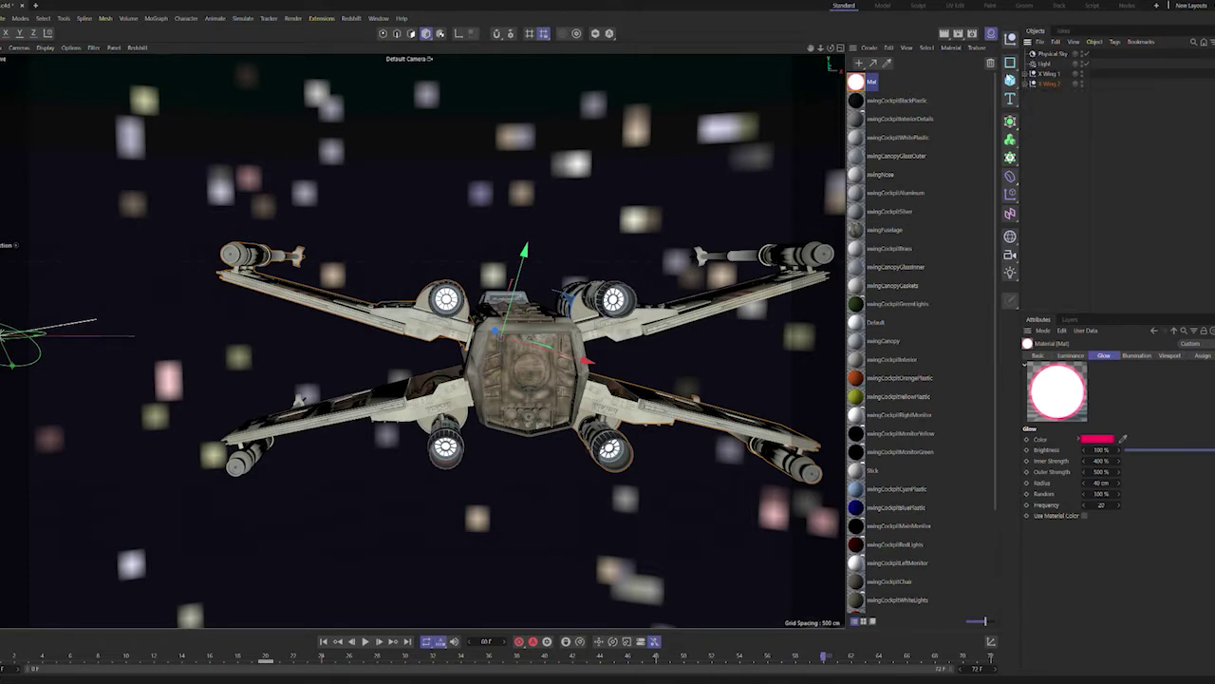
left_click_drag(822, 48, 670, 144)
scroll(467, 329, "up", 6)
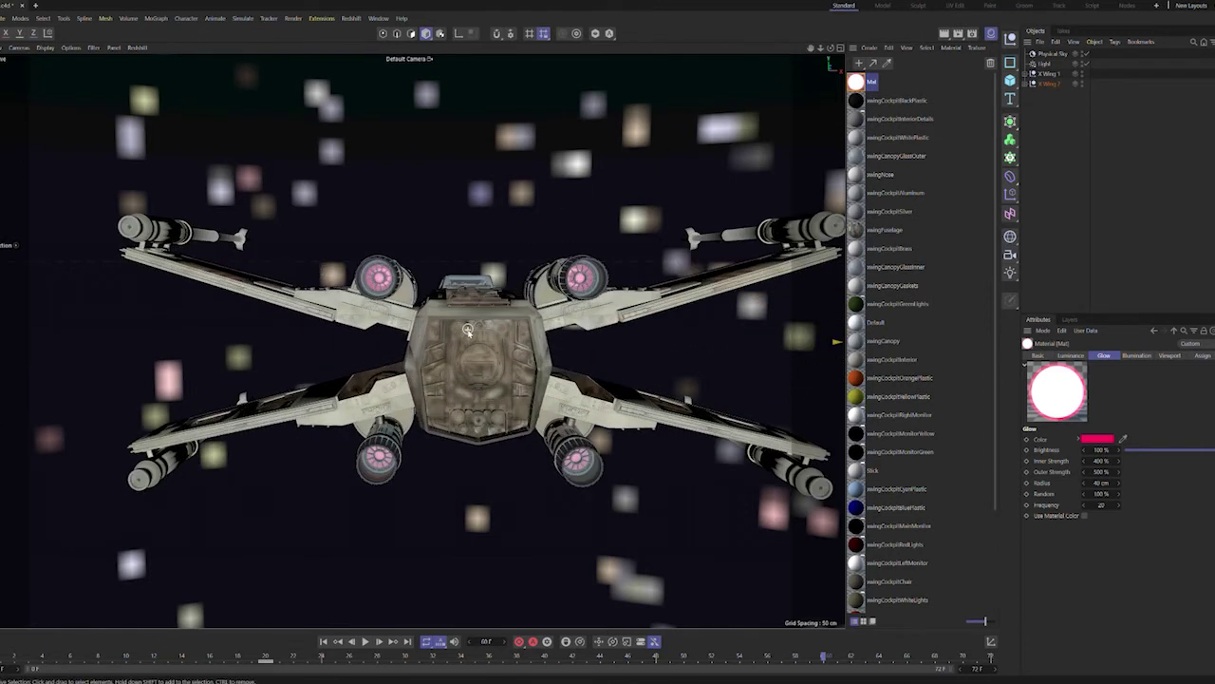
scroll(467, 329, "up", 2)
scroll(422, 289, "down", 1)
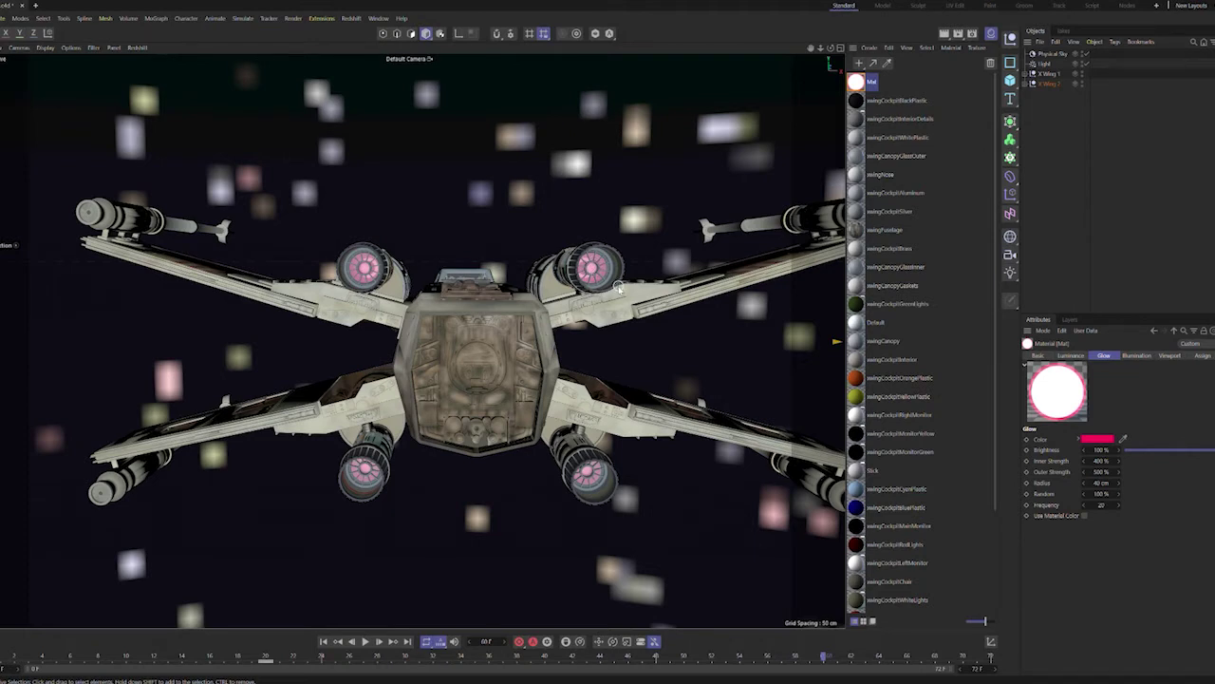
left_click(1033, 84)
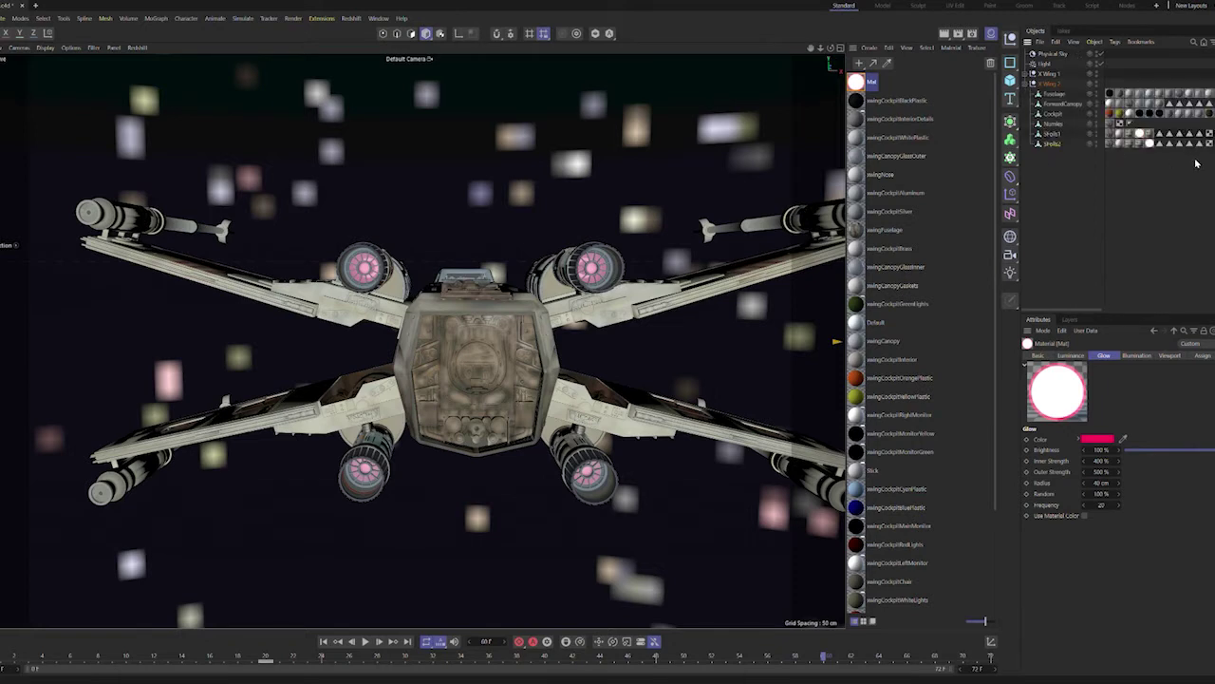
left_click(1033, 83)
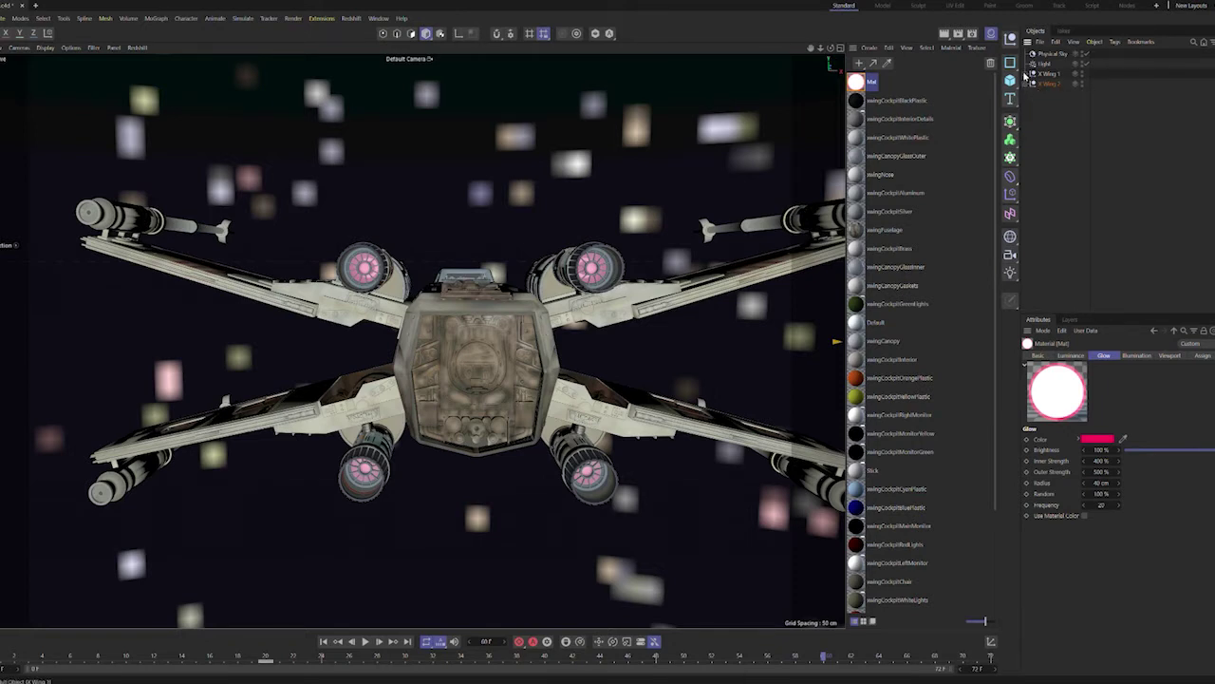
left_click(1033, 73)
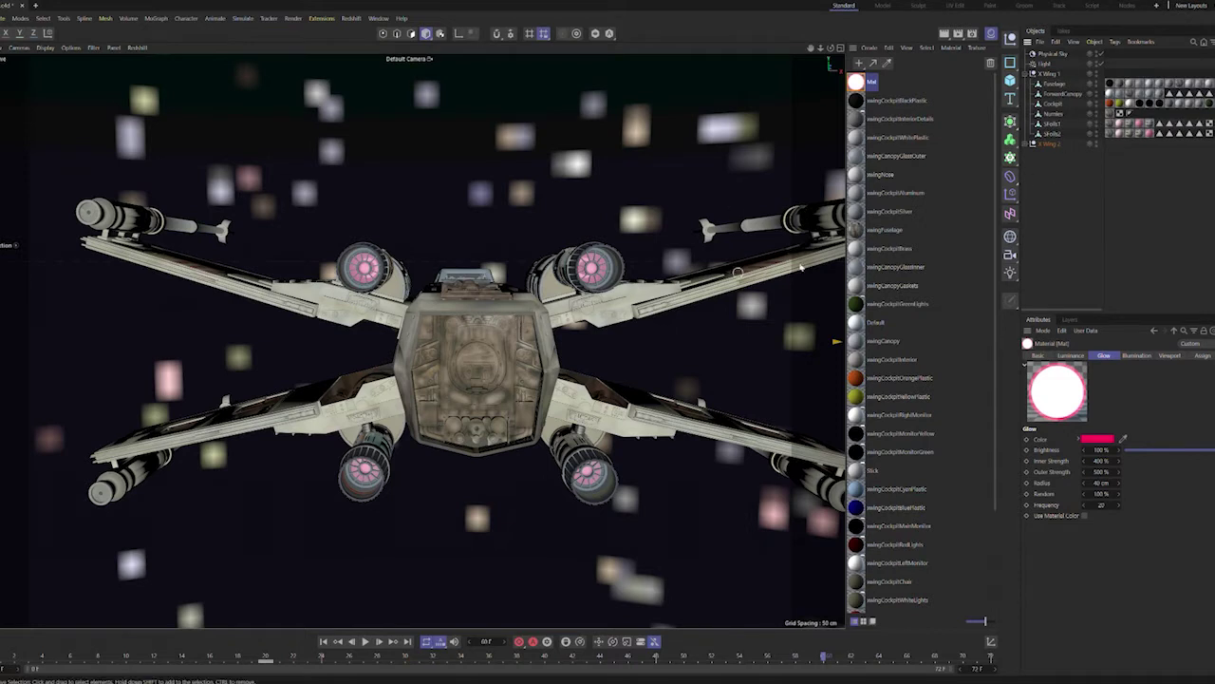
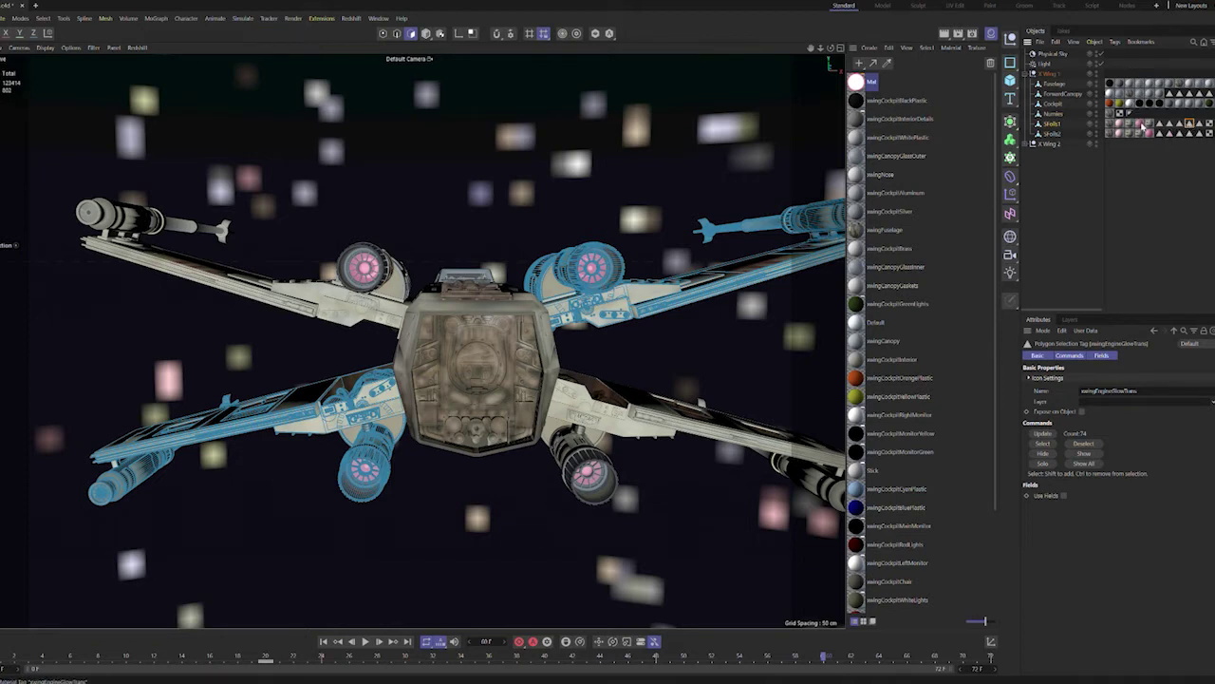
Step: Select the polygons stored in SFoils1's xwingEngineGlowTrans selection on X Wing 1, remove that selection tag and deselect the object
left_click(1042, 443)
scroll(598, 271, "up", 2)
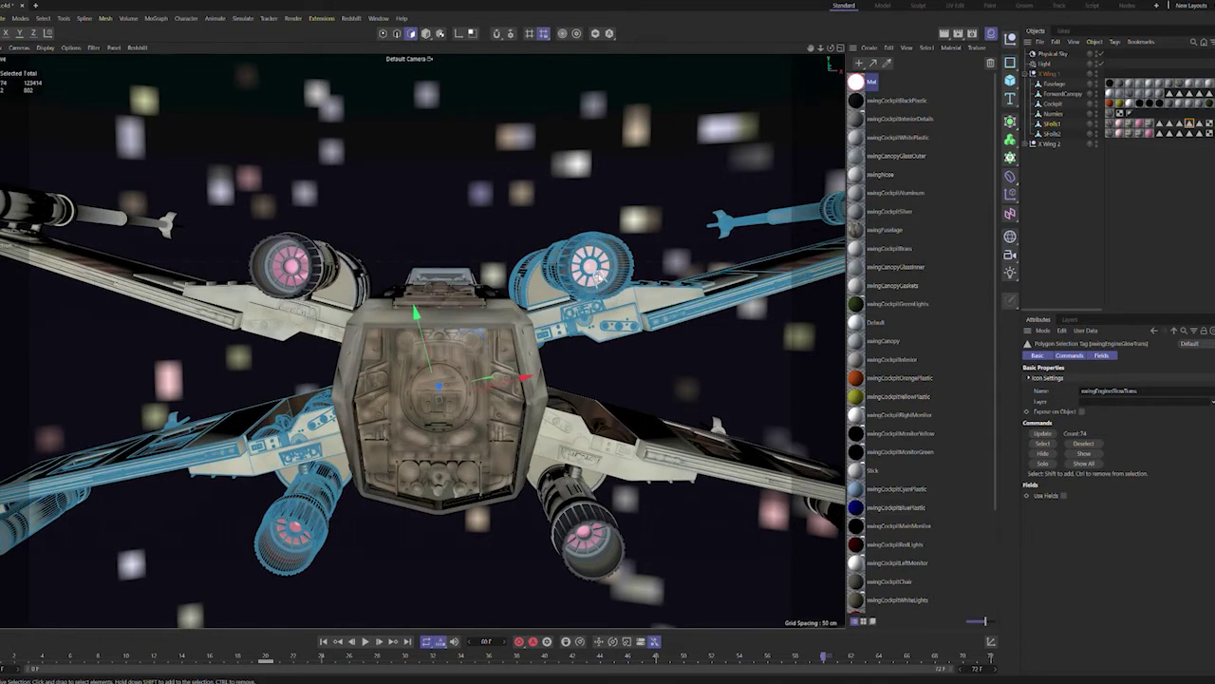
scroll(597, 272, "up", 4)
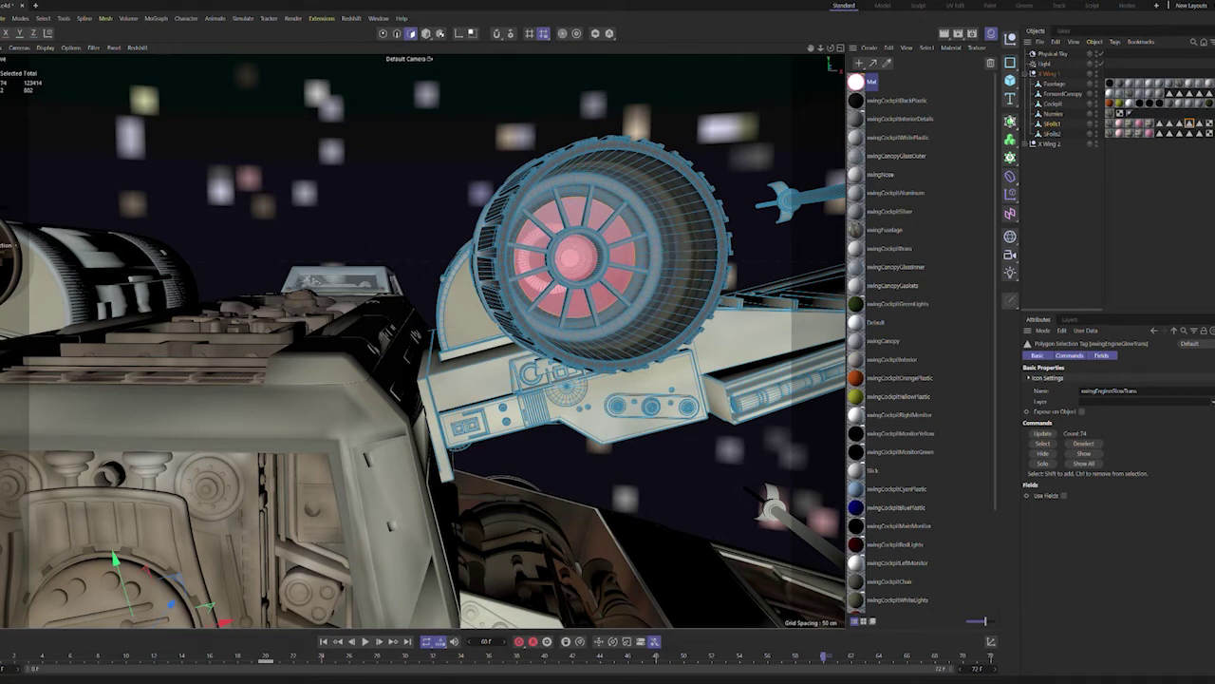
left_click(1068, 105)
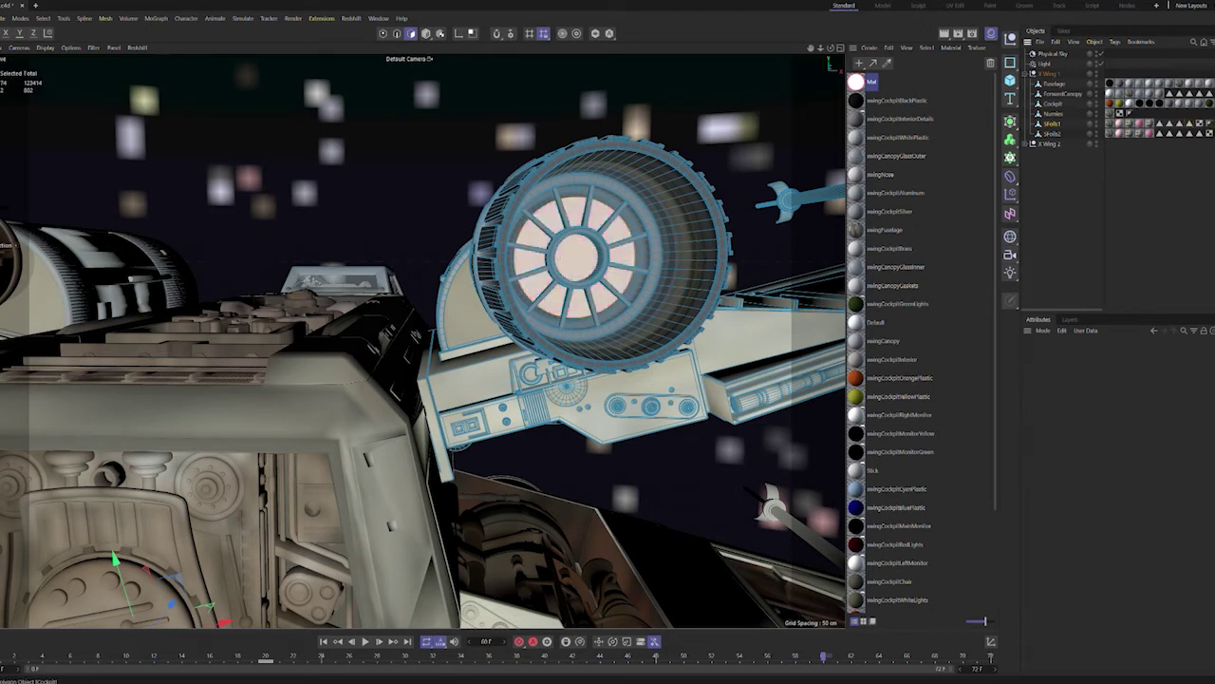
scroll(410, 339, "down", 2)
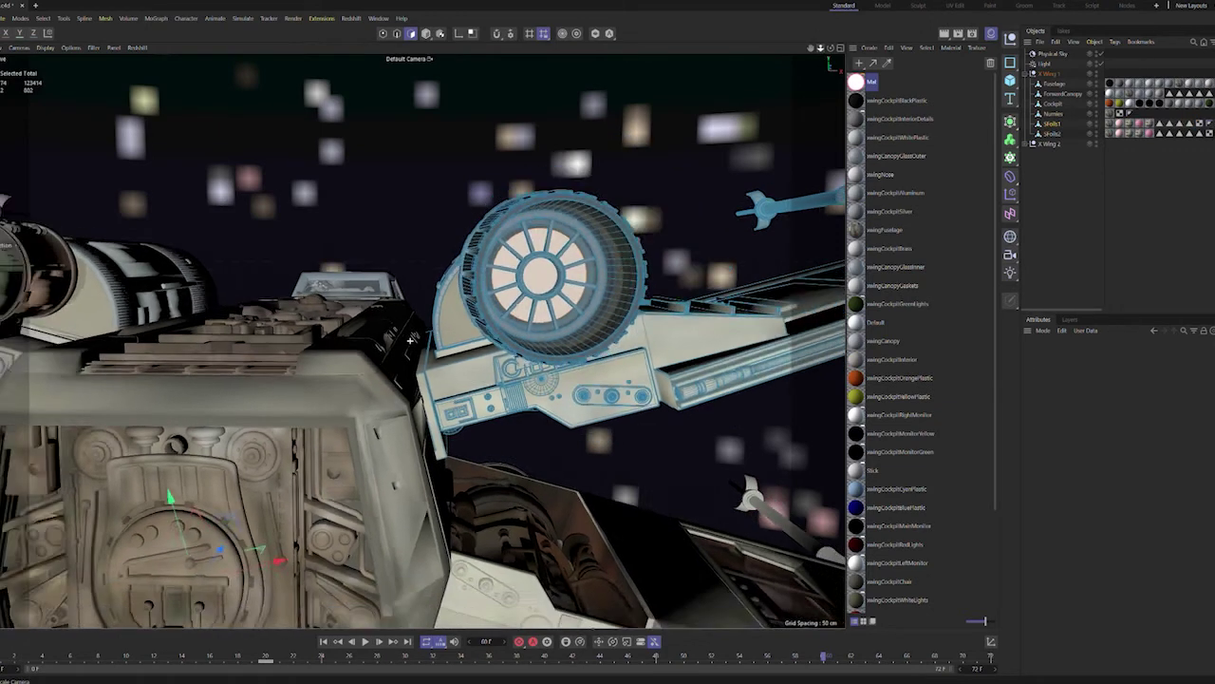
scroll(411, 339, "down", 3)
left_click_drag(812, 51, 792, 61)
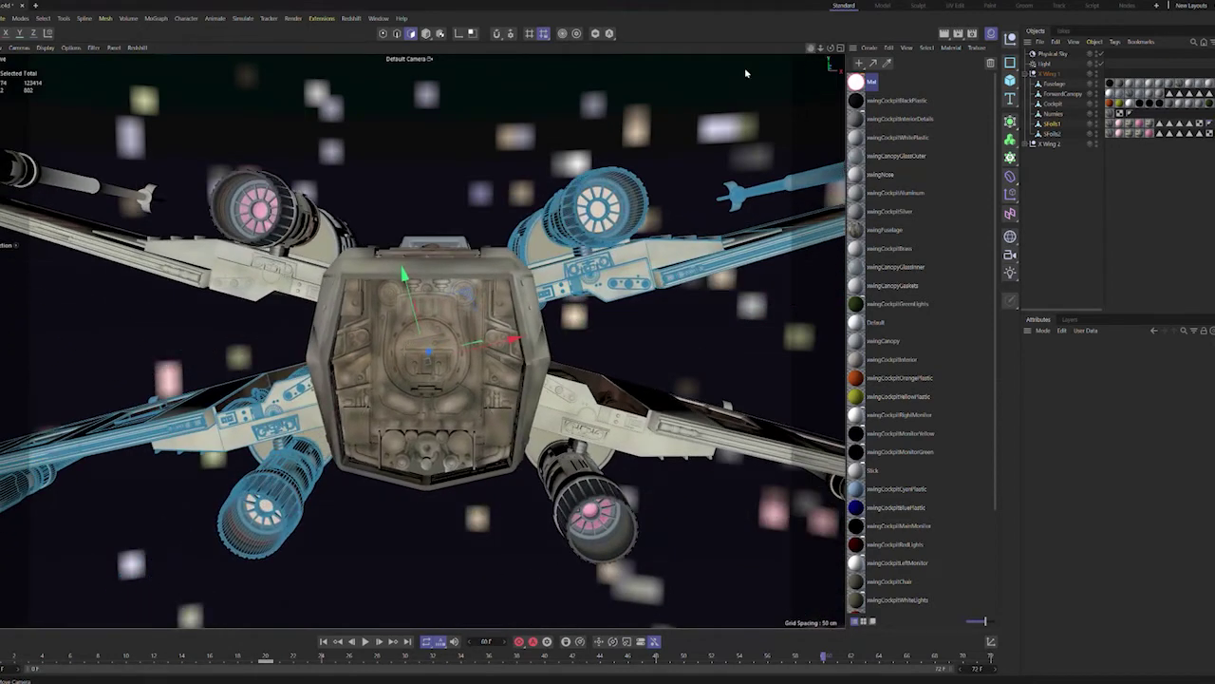
left_click(1171, 171)
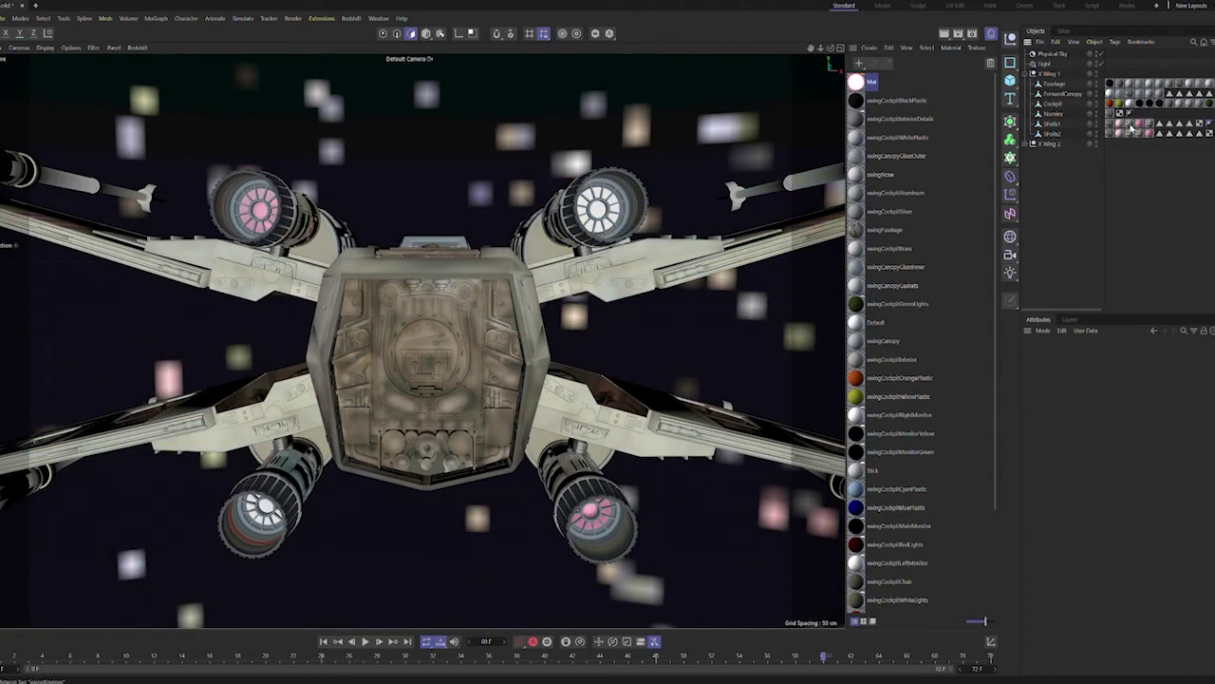
Step: Examine which parts SFoils1's xwingSFoils, xwingEngines, xwingEngineGlow and xwingEngineInterior selection tags cover by selecting their polygons in turn
left_click(1180, 125)
left_click(1162, 125)
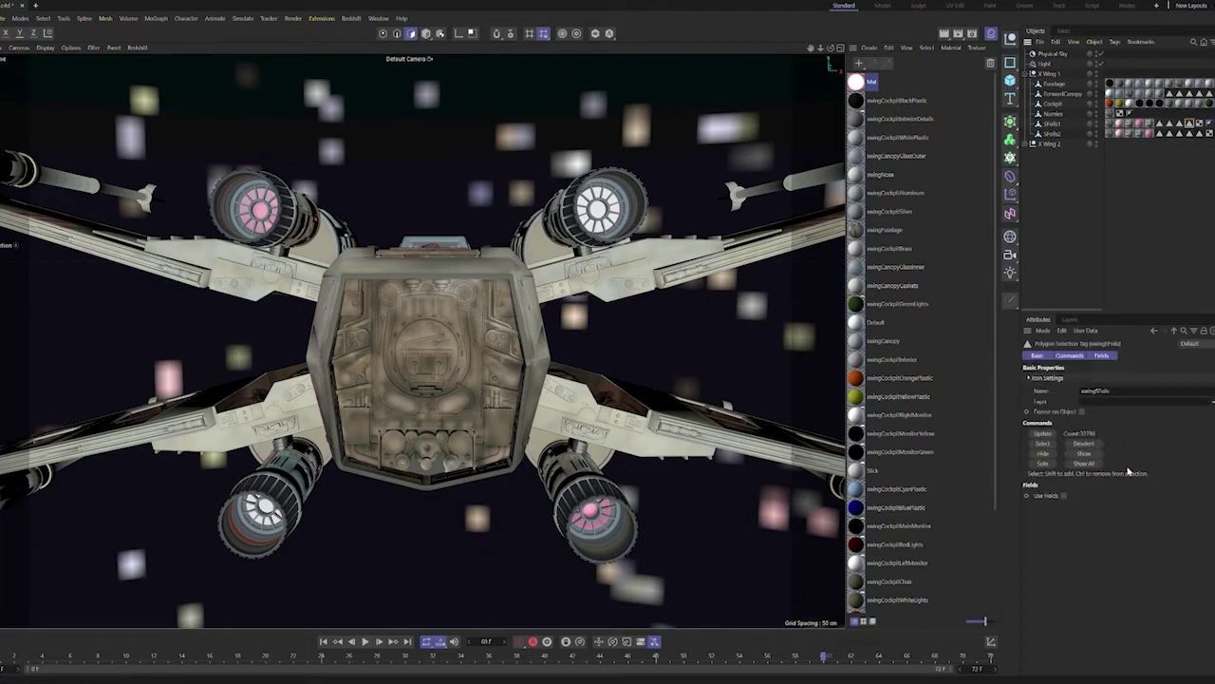
left_click(1042, 443)
left_click(1051, 125)
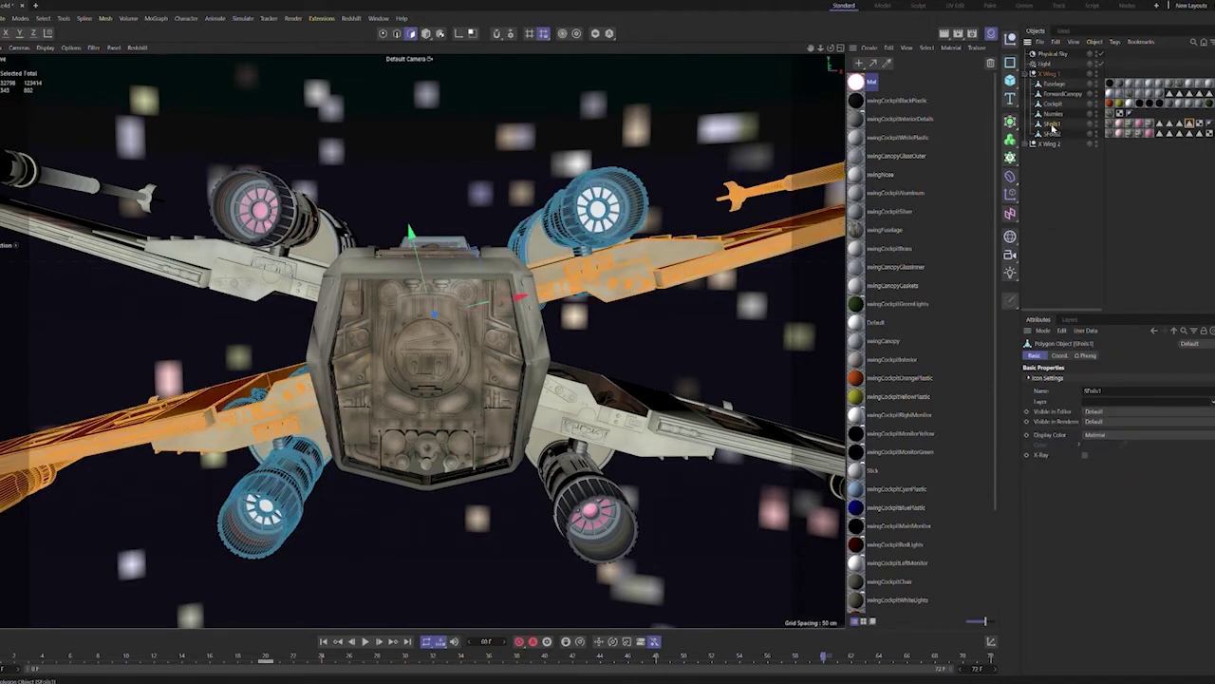
left_click(1180, 124)
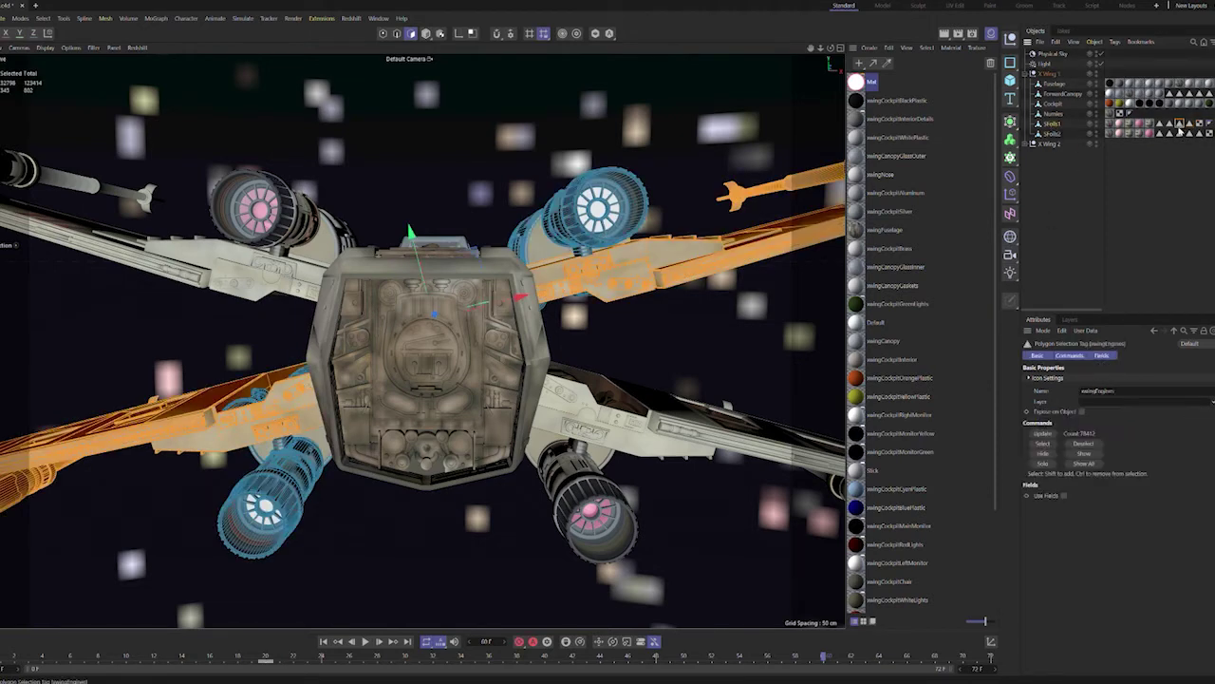
left_click(1045, 444)
left_click(1191, 124)
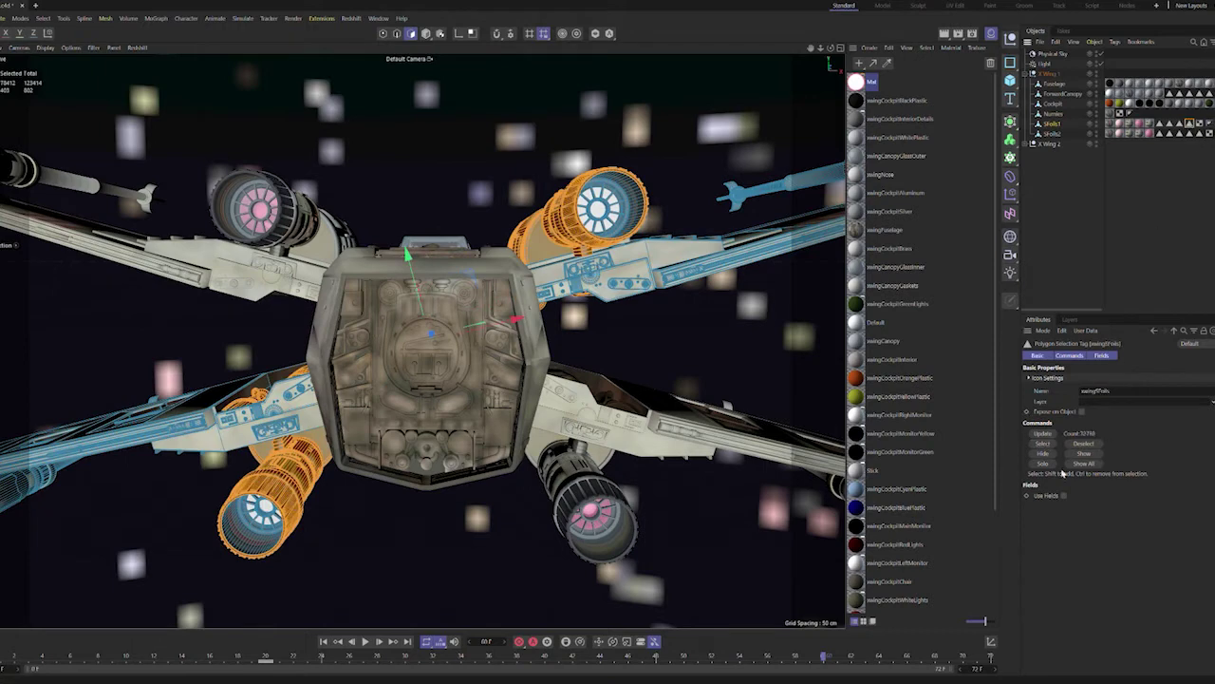
left_click(1045, 443)
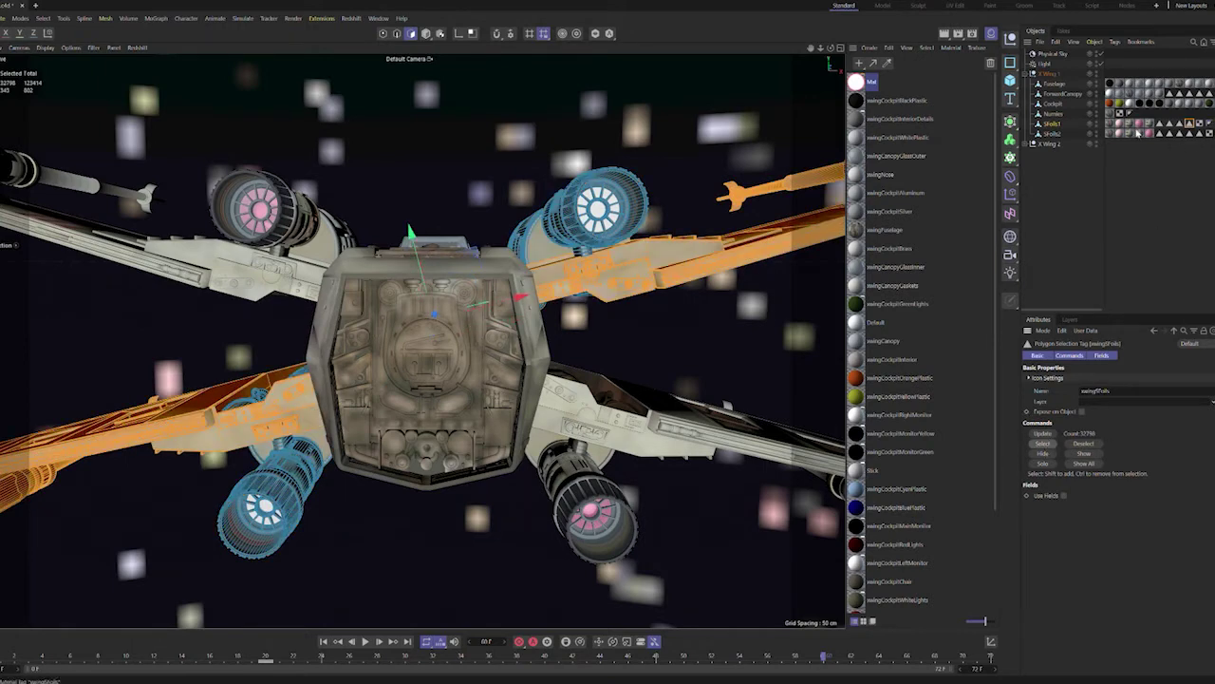
left_click(1172, 126)
left_click(1044, 444)
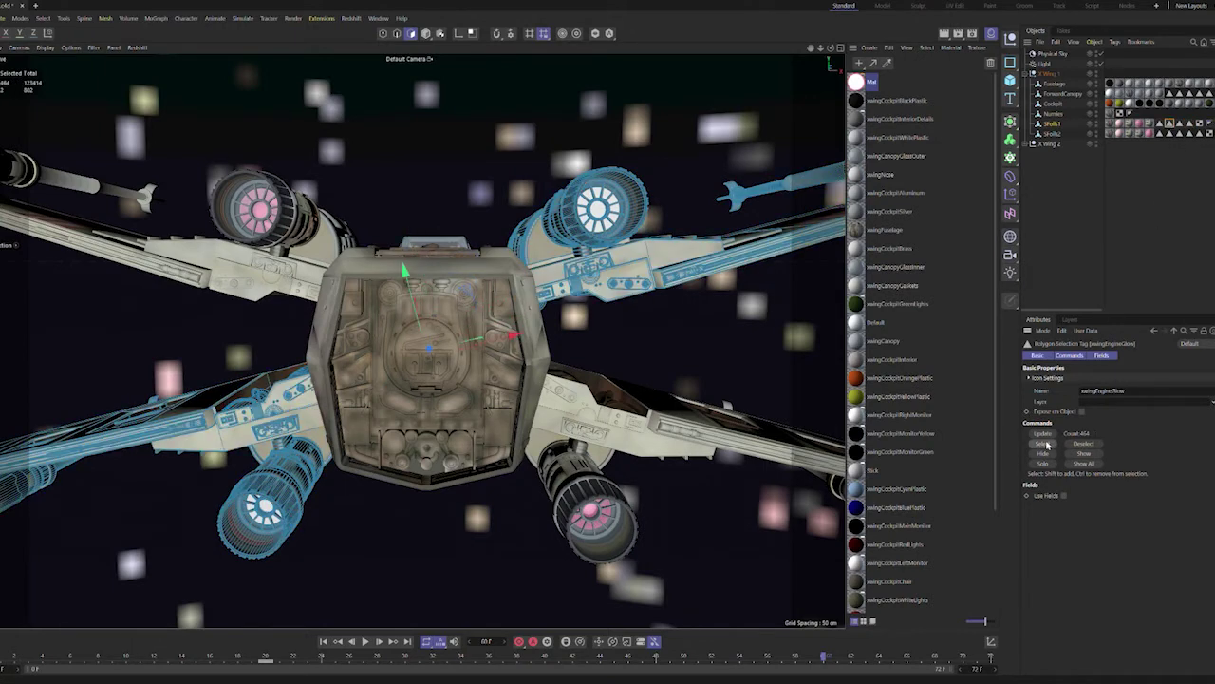
left_click(1160, 123)
left_click(1052, 443)
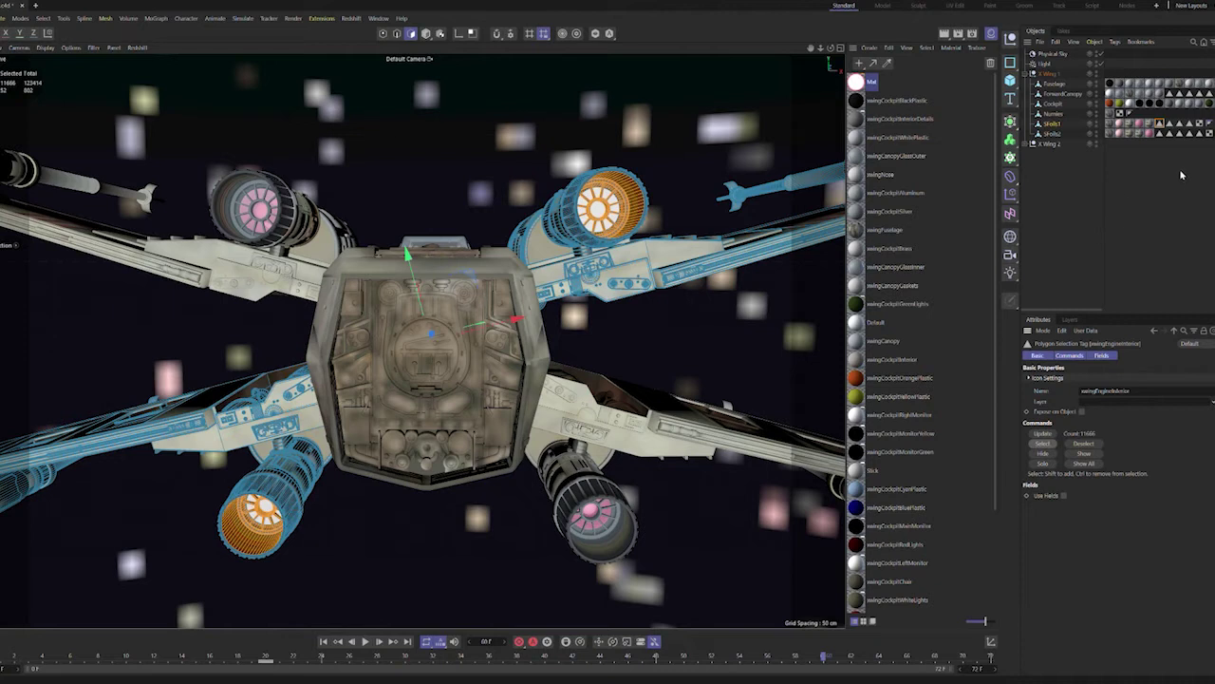
Step: Select the polygons stored in SFoils2's xwingEngineGlowTrans selection on X Wing 1, delete them and inspect the opened engine up close
left_click(1201, 135)
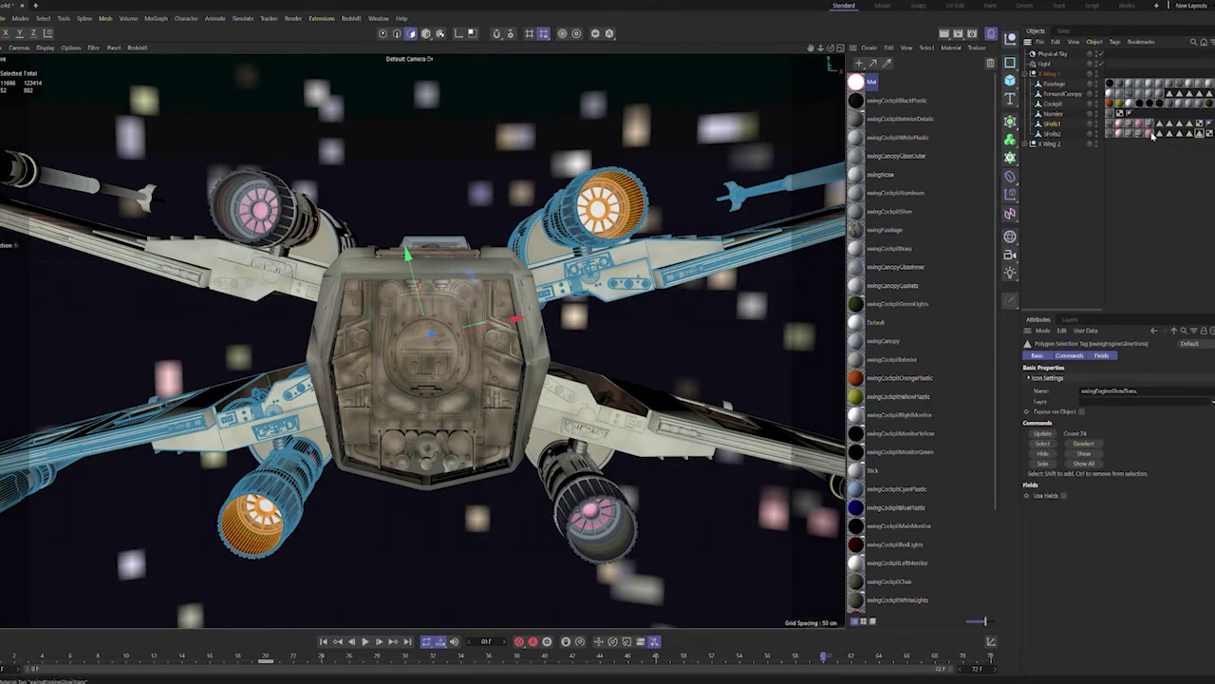
left_click(1053, 134)
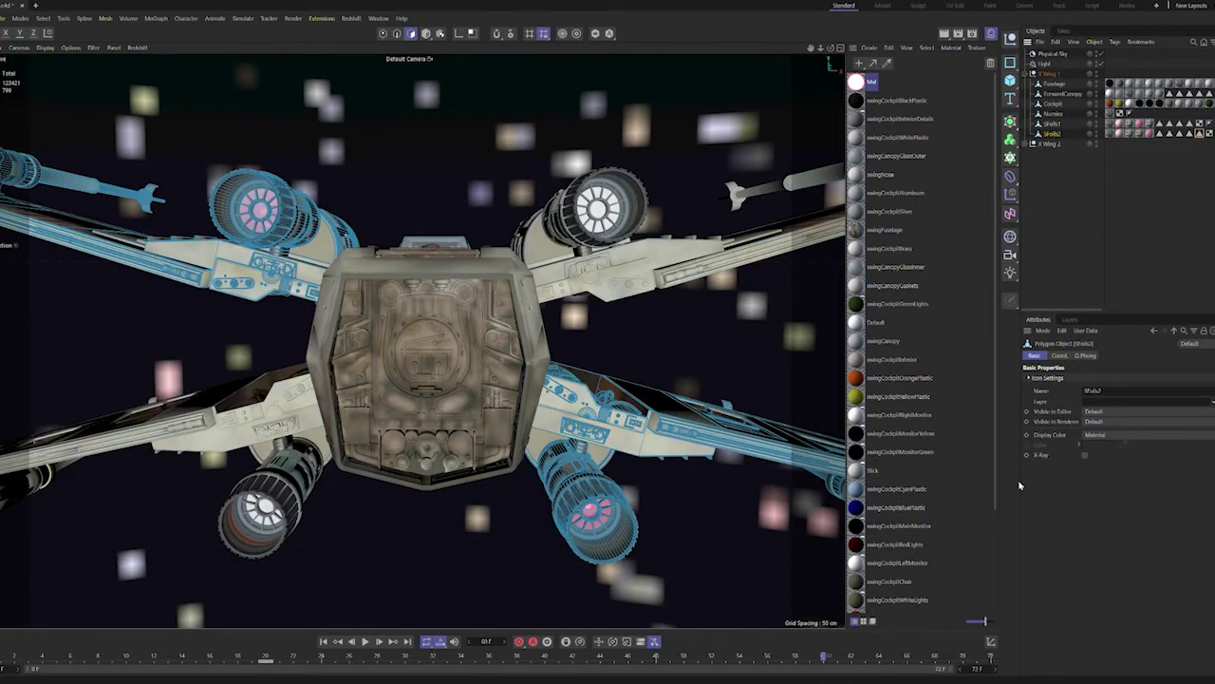
left_click(1200, 135)
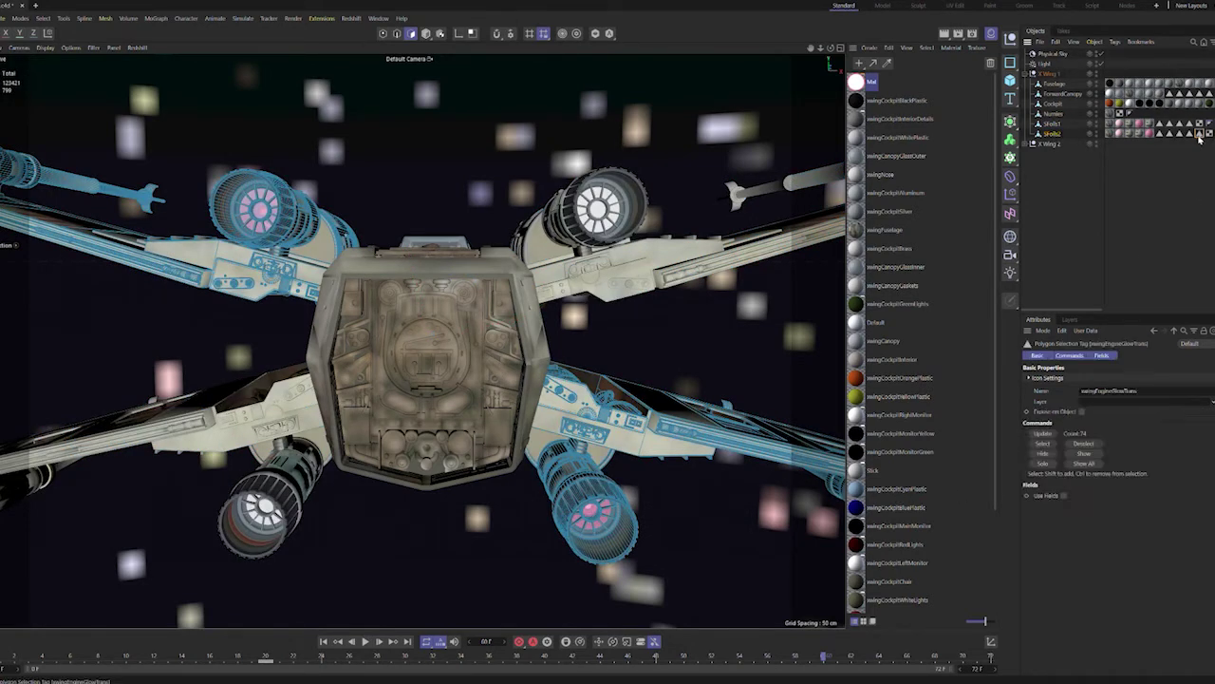
left_click(1043, 443)
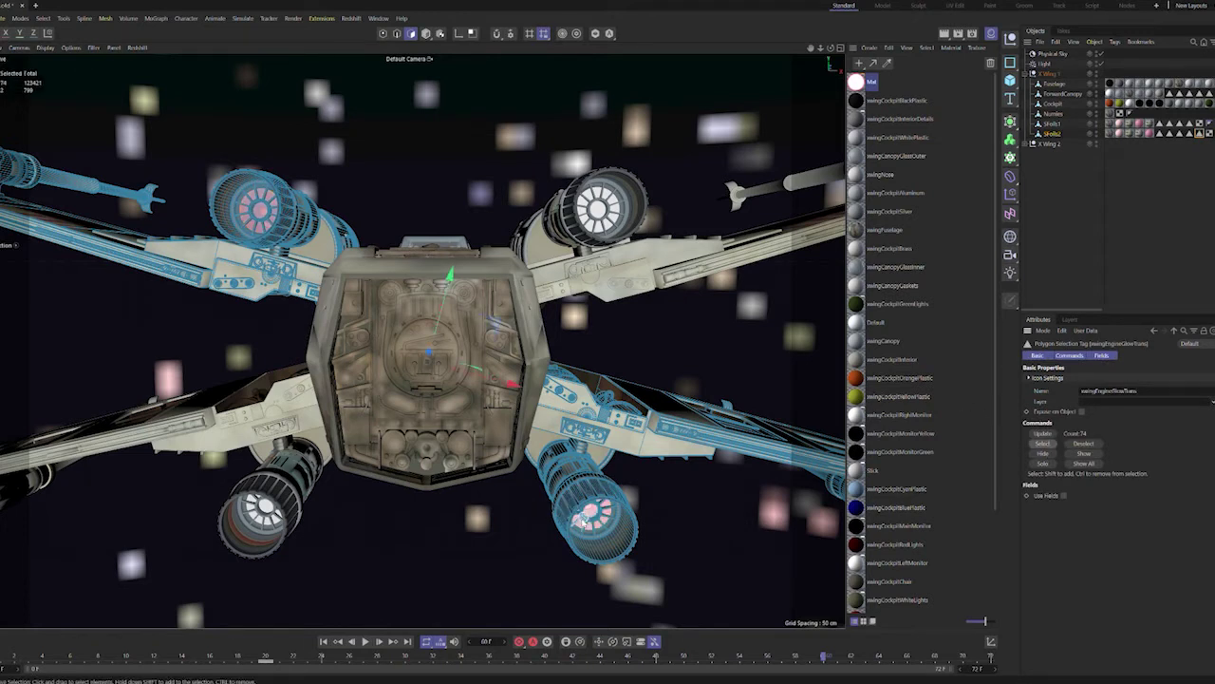
scroll(231, 186, "up", 10)
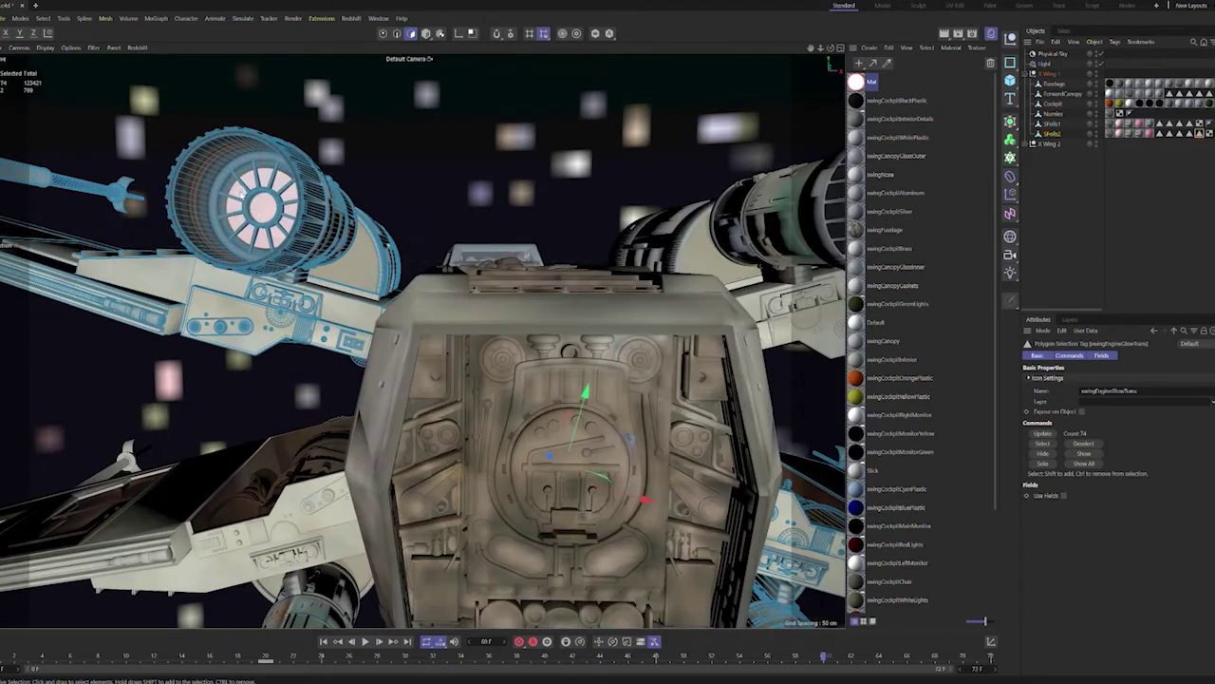
scroll(235, 184, "up", 6)
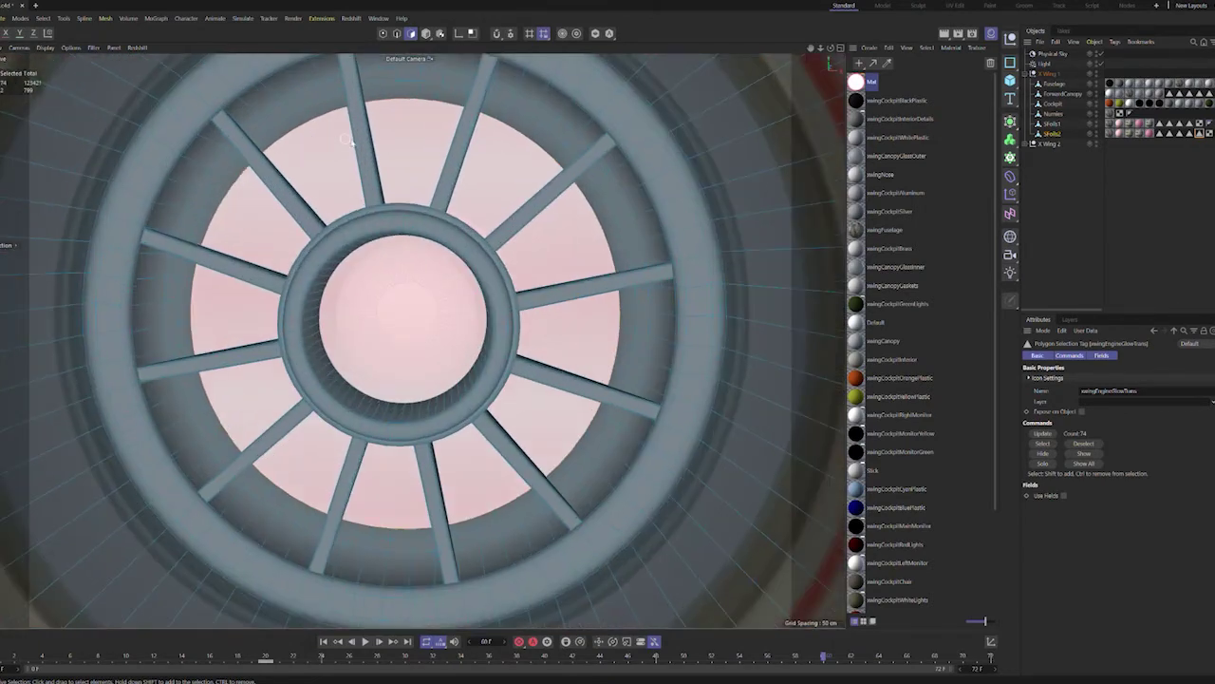
left_click_drag(315, 92, 840, 40)
key("h")
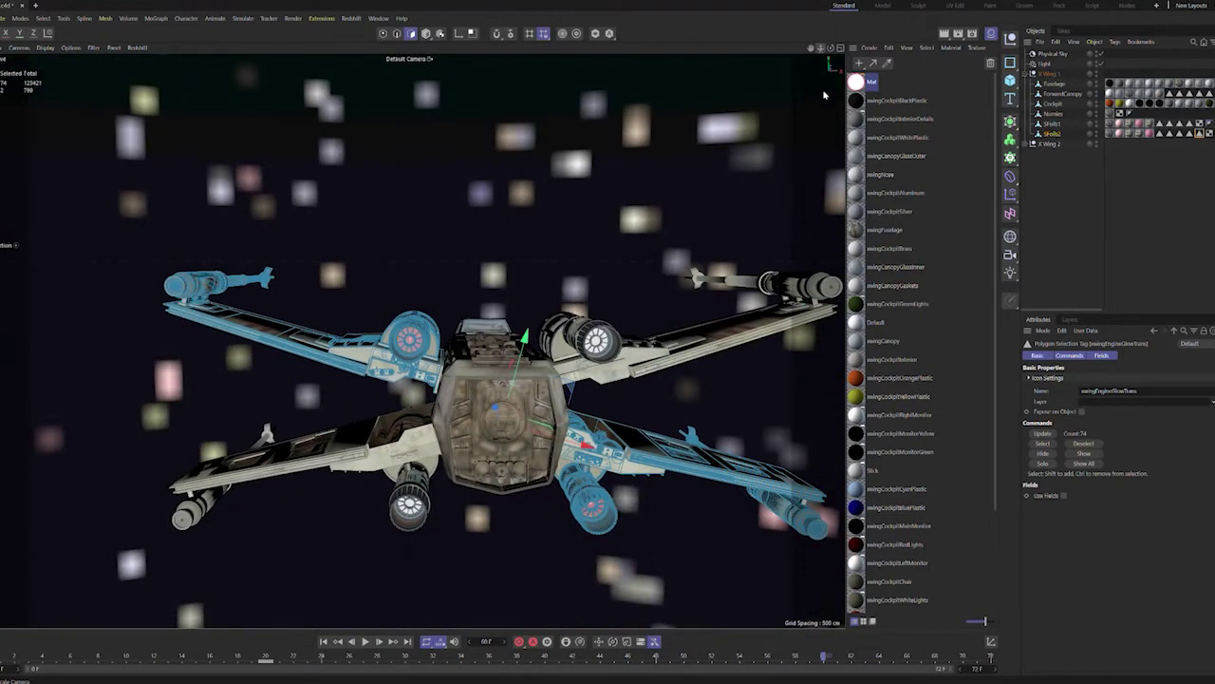
left_click(824, 98)
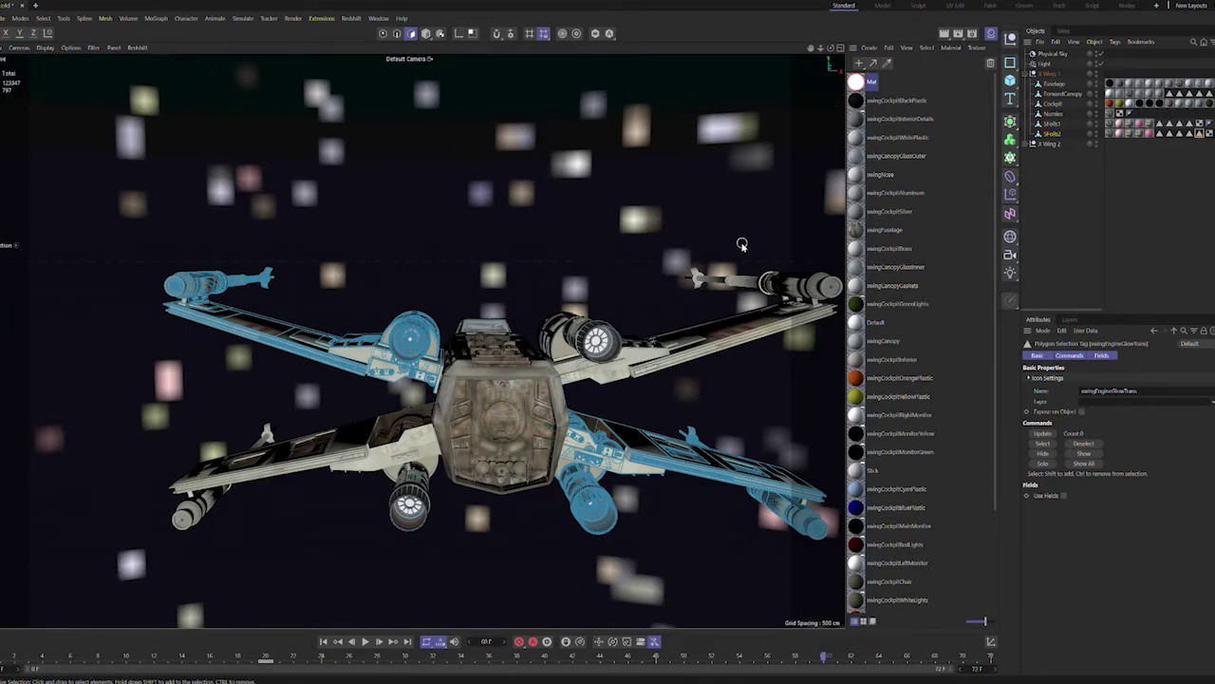
scroll(415, 334, "up", 8)
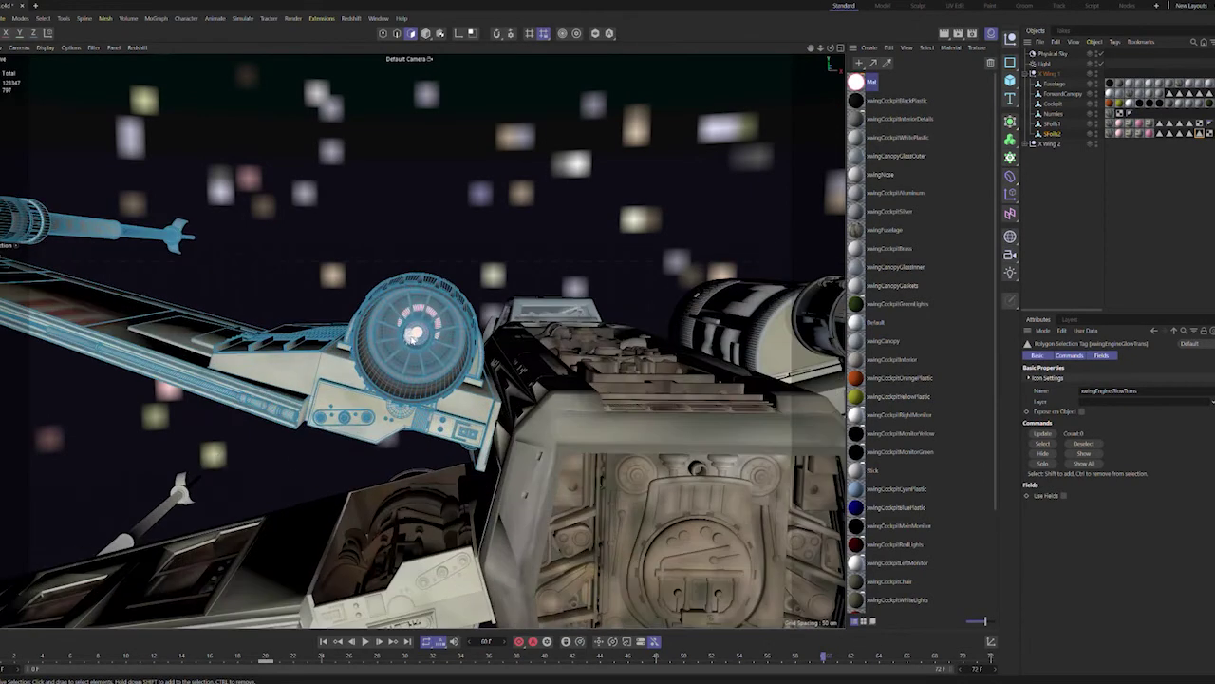
left_click_drag(831, 48, 828, 133)
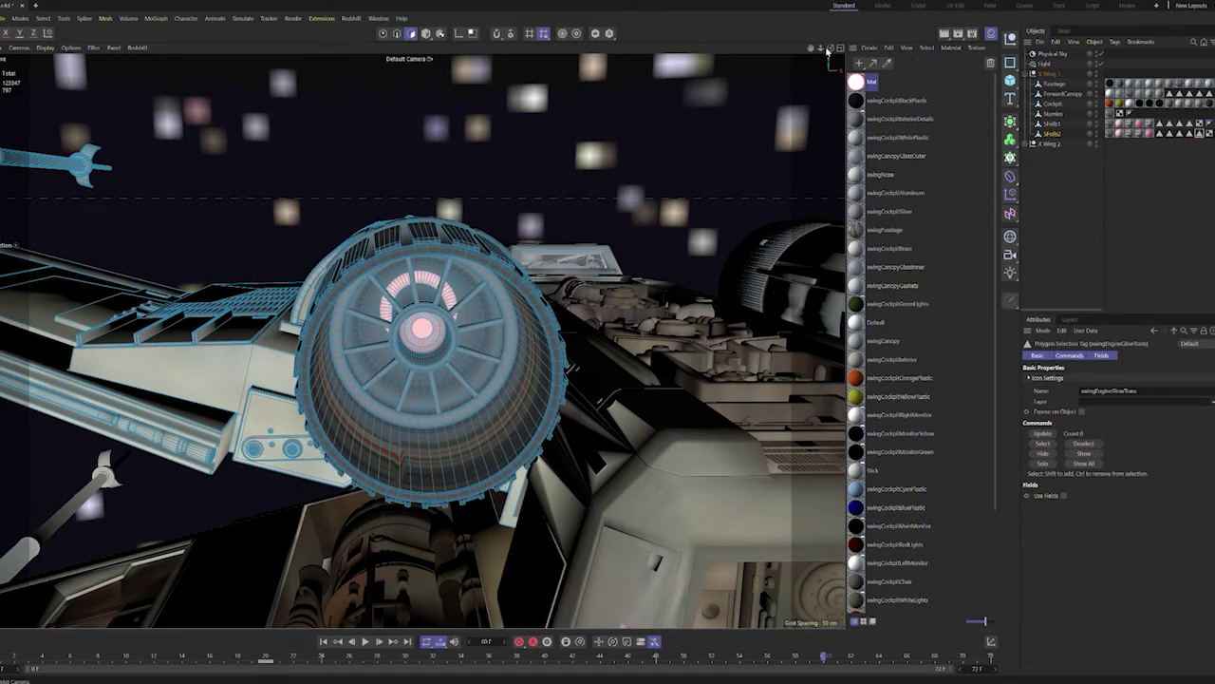
Step: Deselect all objects and frame SFoils1's upper engine in a close-up view
scroll(456, 385, "down", 5)
left_click_drag(818, 47, 760, 51)
left_click(1052, 123)
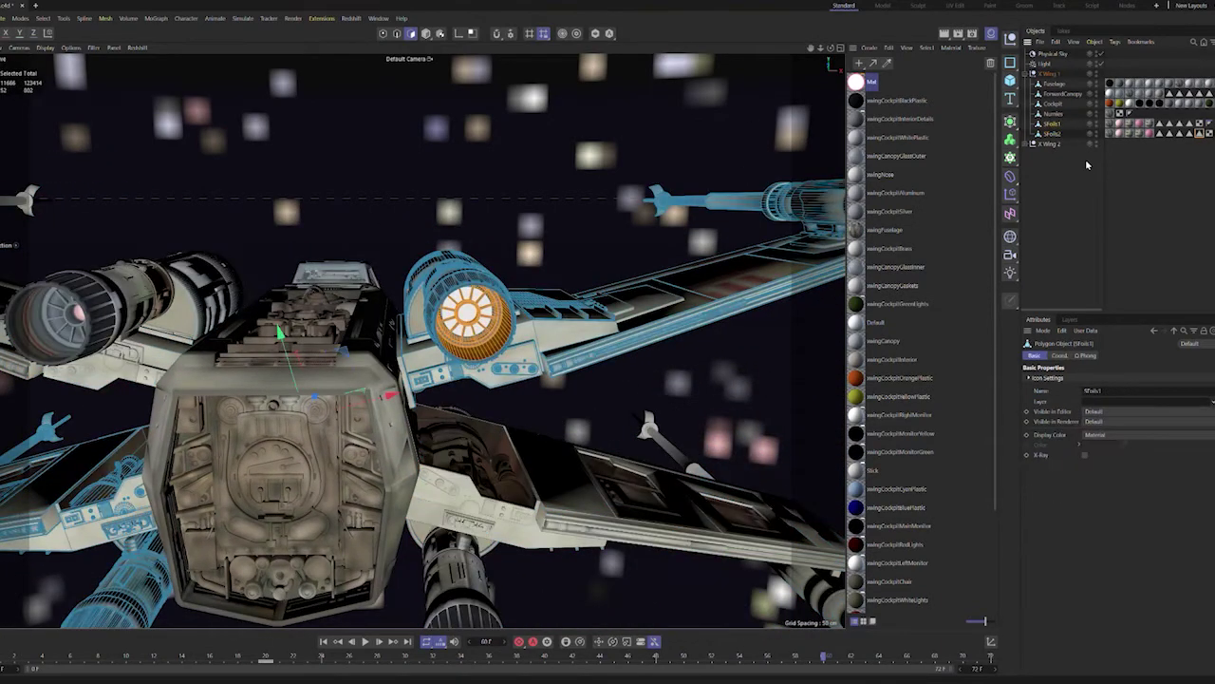
left_click(1077, 220)
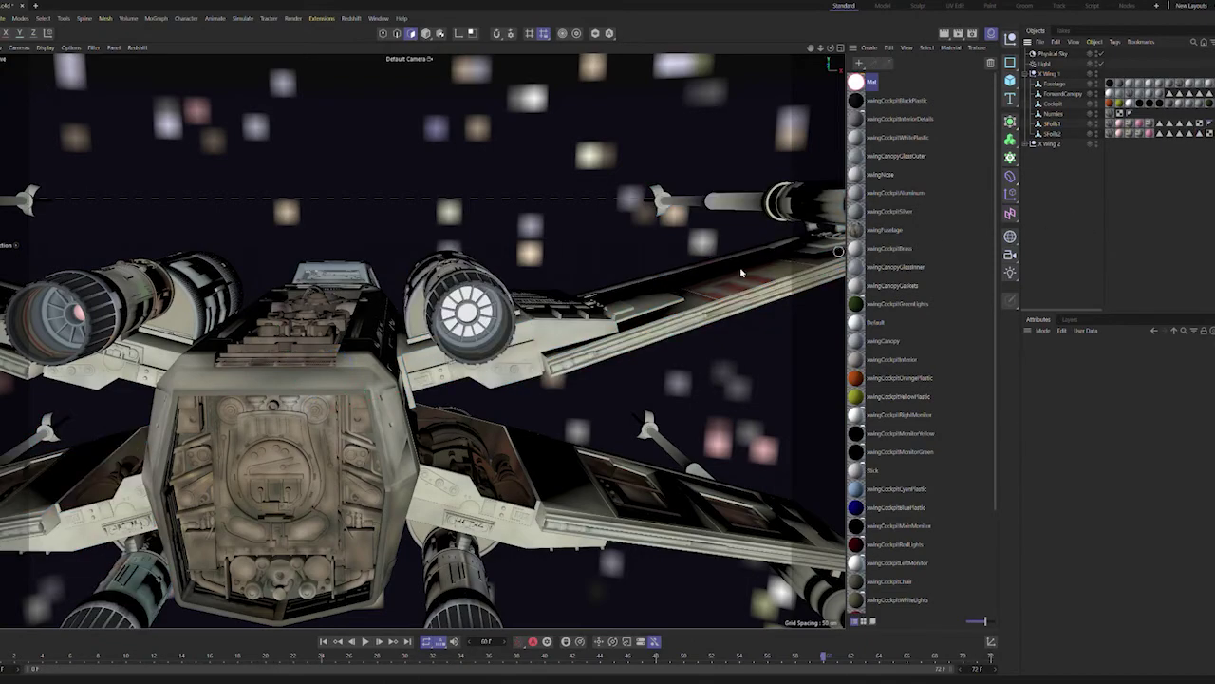
scroll(475, 320, "up", 4)
scroll(475, 320, "up", 3)
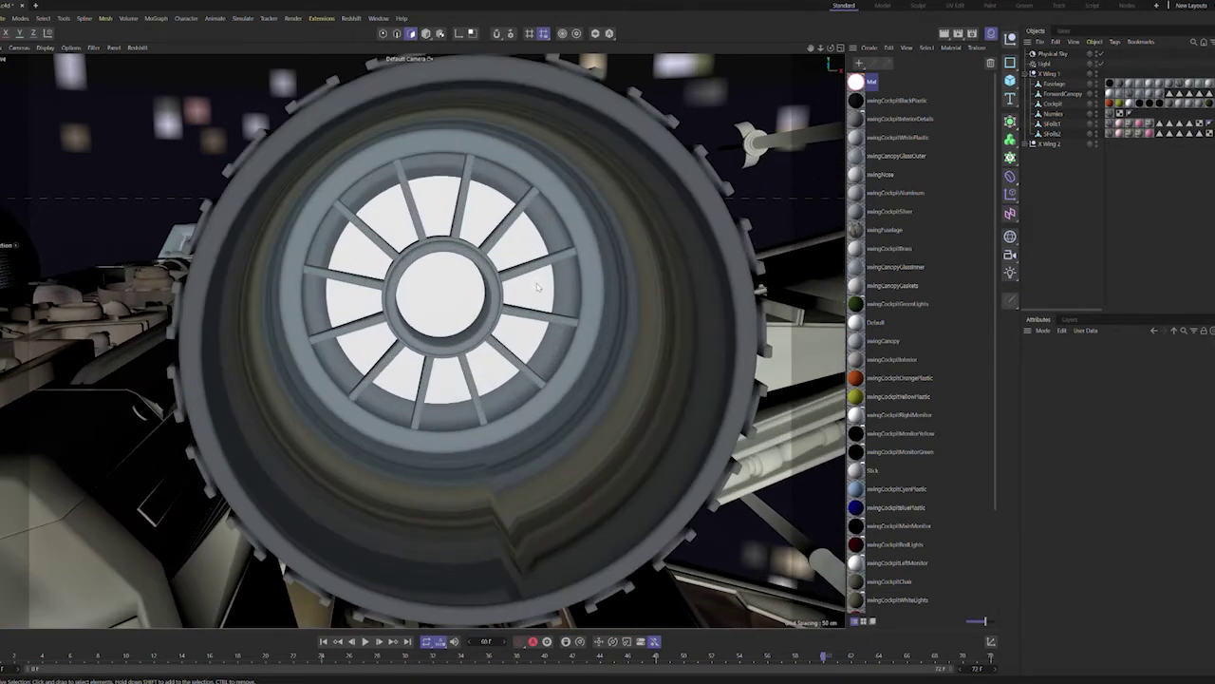
Step: Try to delete the disc polygons covering SFoils1's upper engine glow, undo the deletion and deselect the object
left_click(1189, 125)
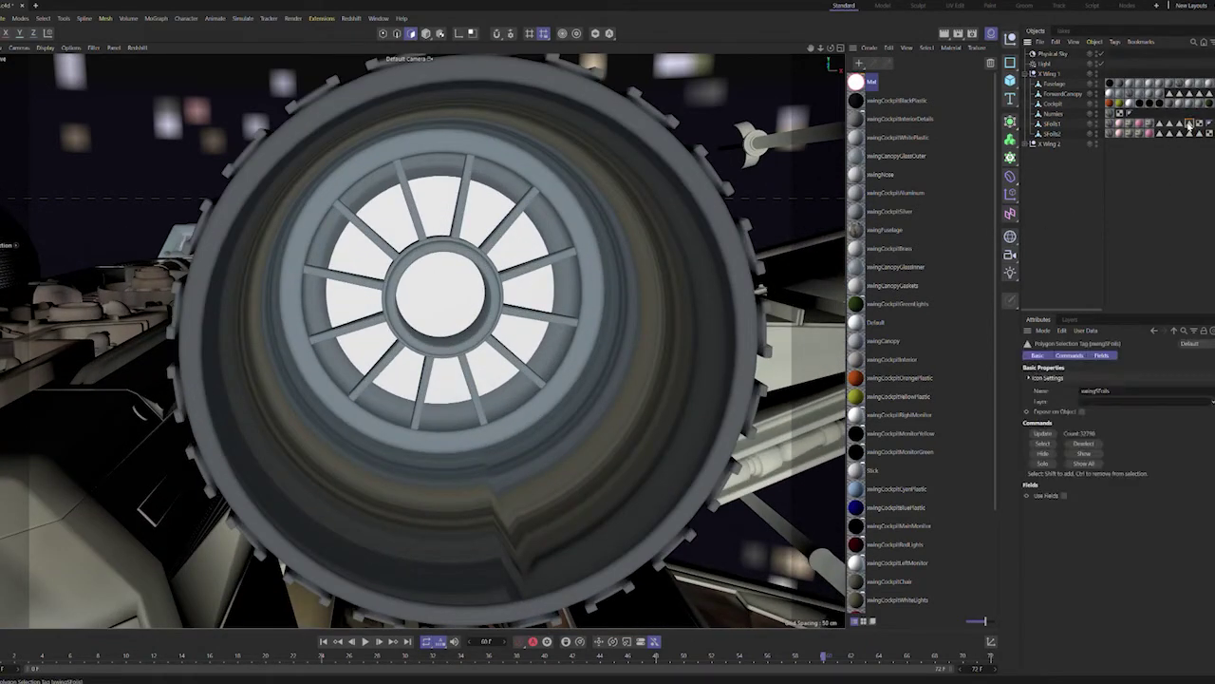
left_click(1052, 123)
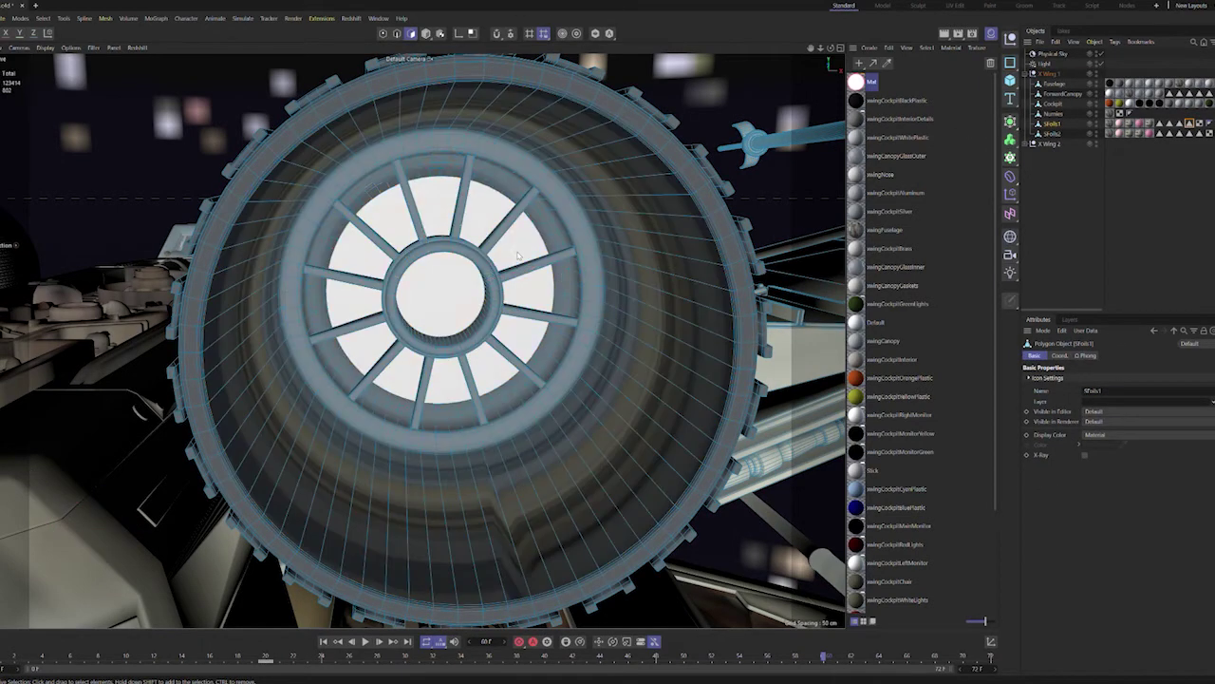
key("Delete")
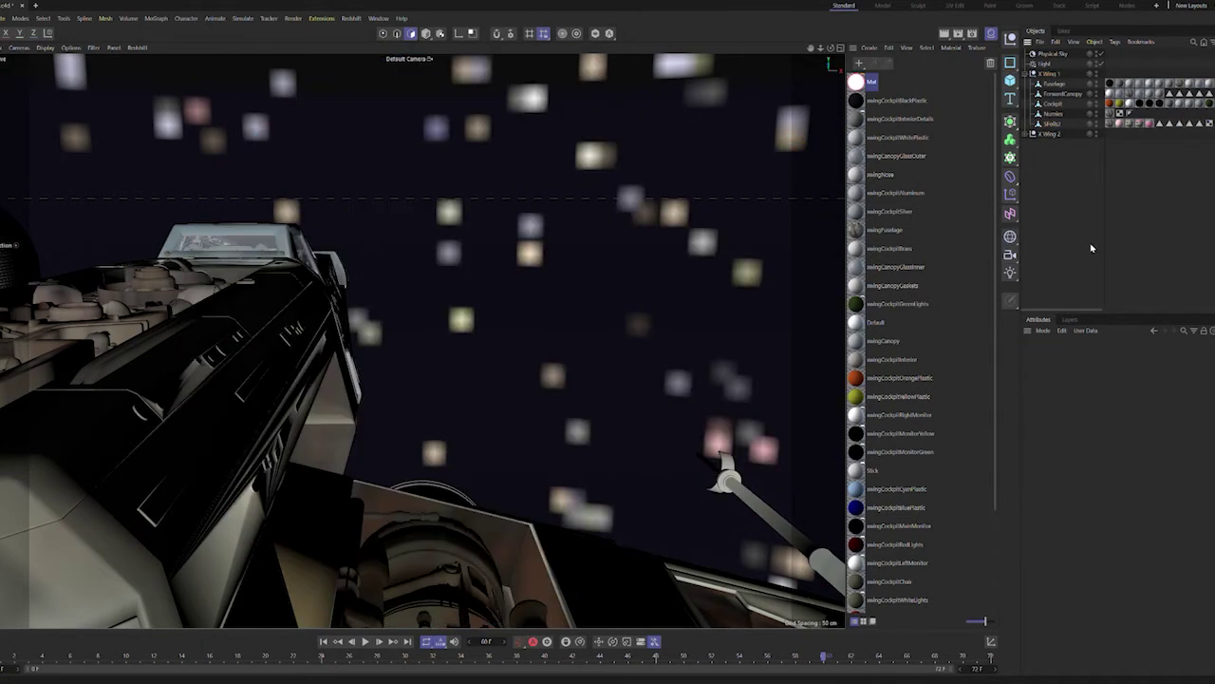
key("ctrl+z")
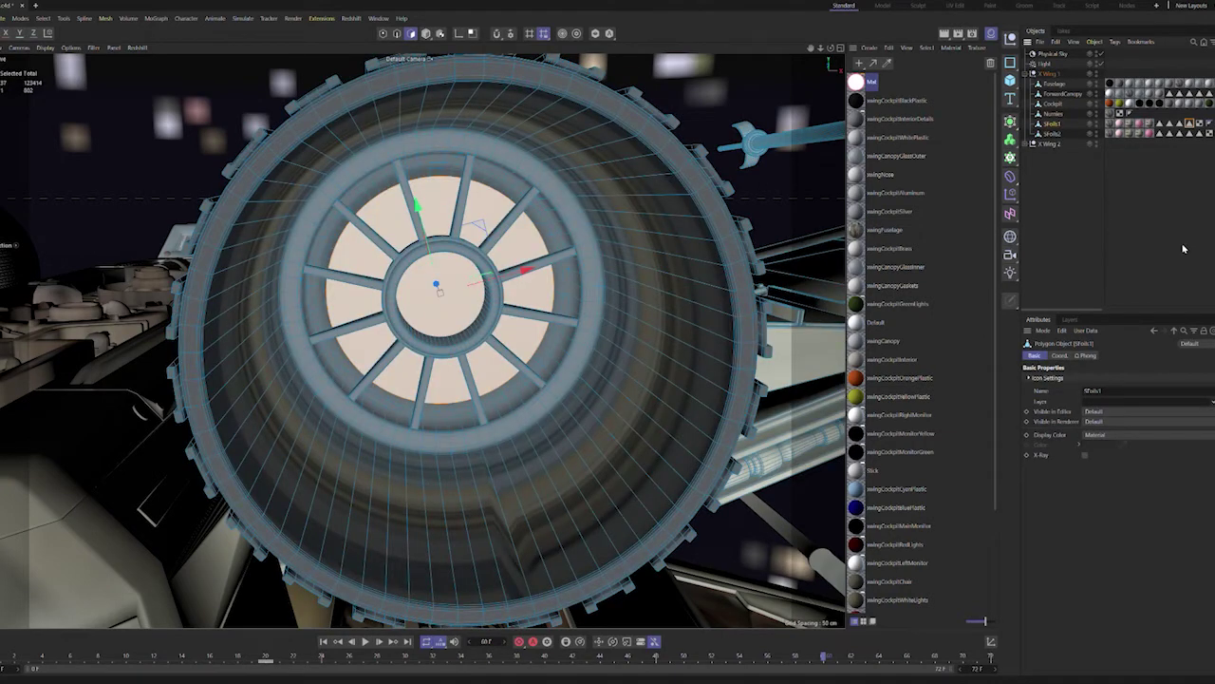
left_click(1092, 206)
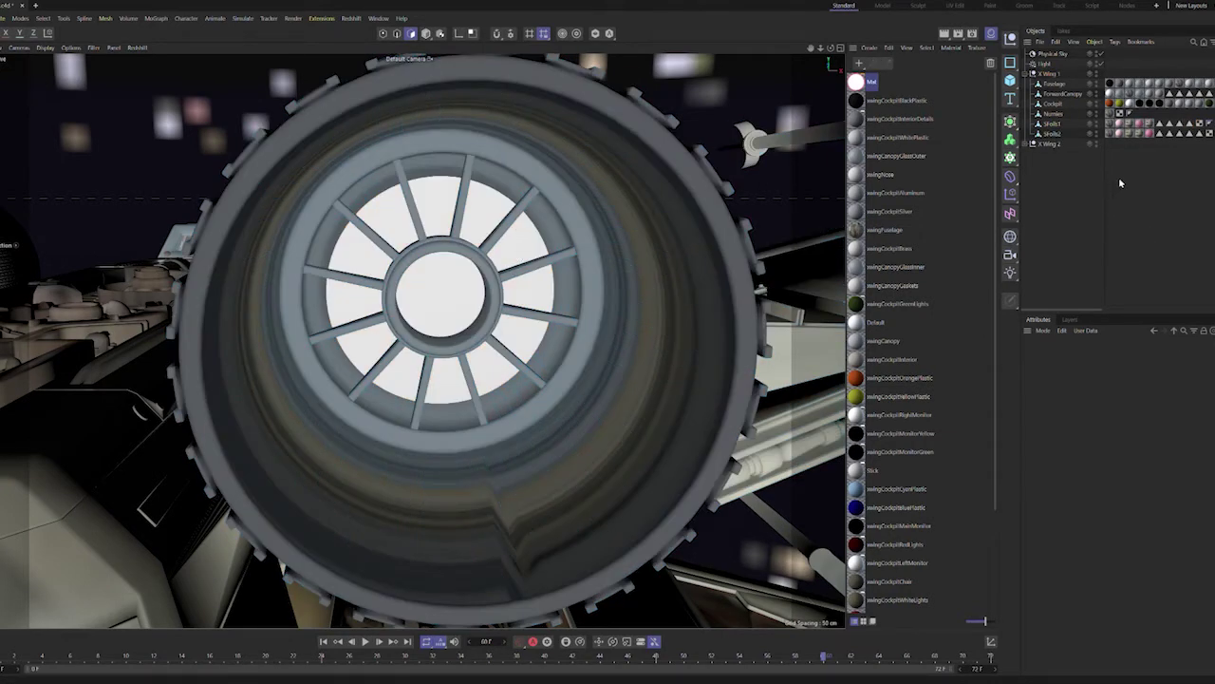
Step: Examine which engine parts SFoils1's xwingSFoils, xwingEngines, xwingEngineGlow and xwingEngineInterior tags cover in the close-up, selecting each in turn, and deselect the object
left_click(1190, 125)
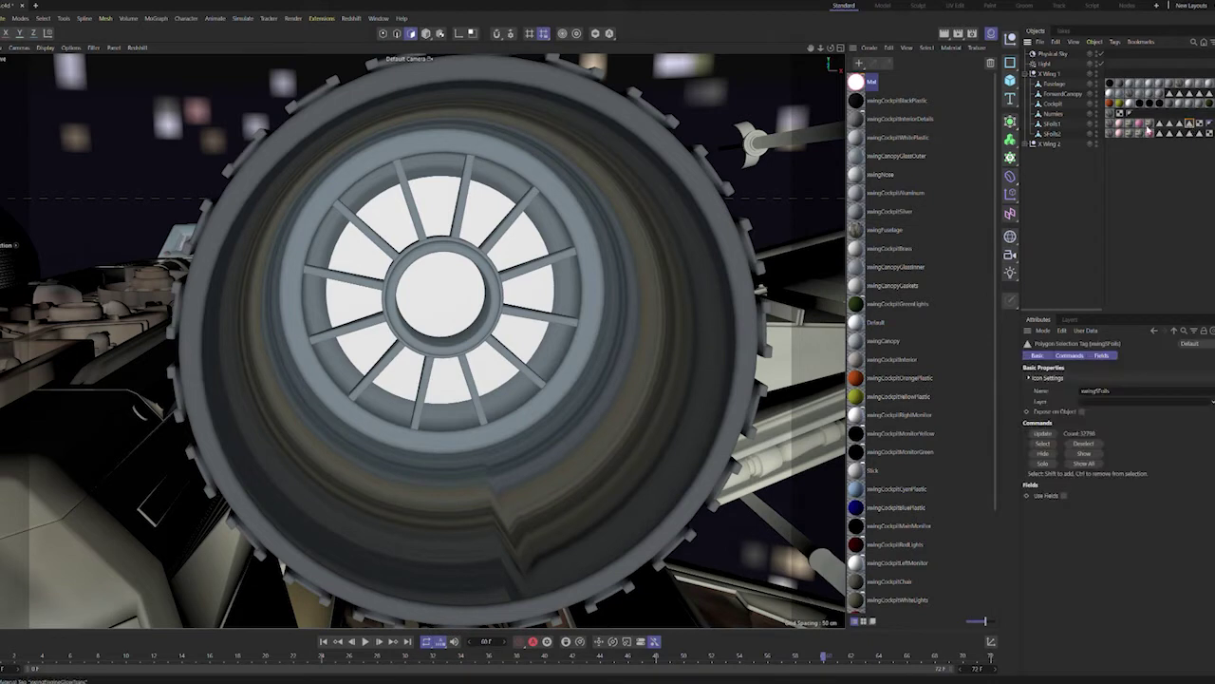
left_click(1060, 450)
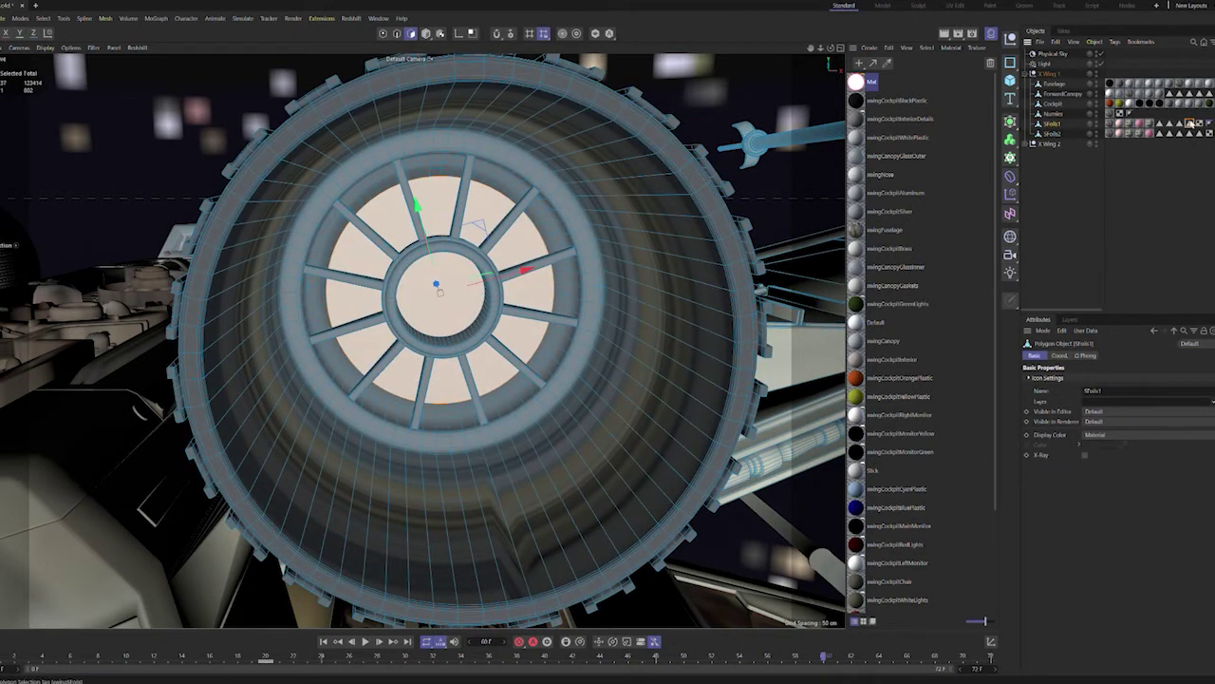
left_click(1050, 444)
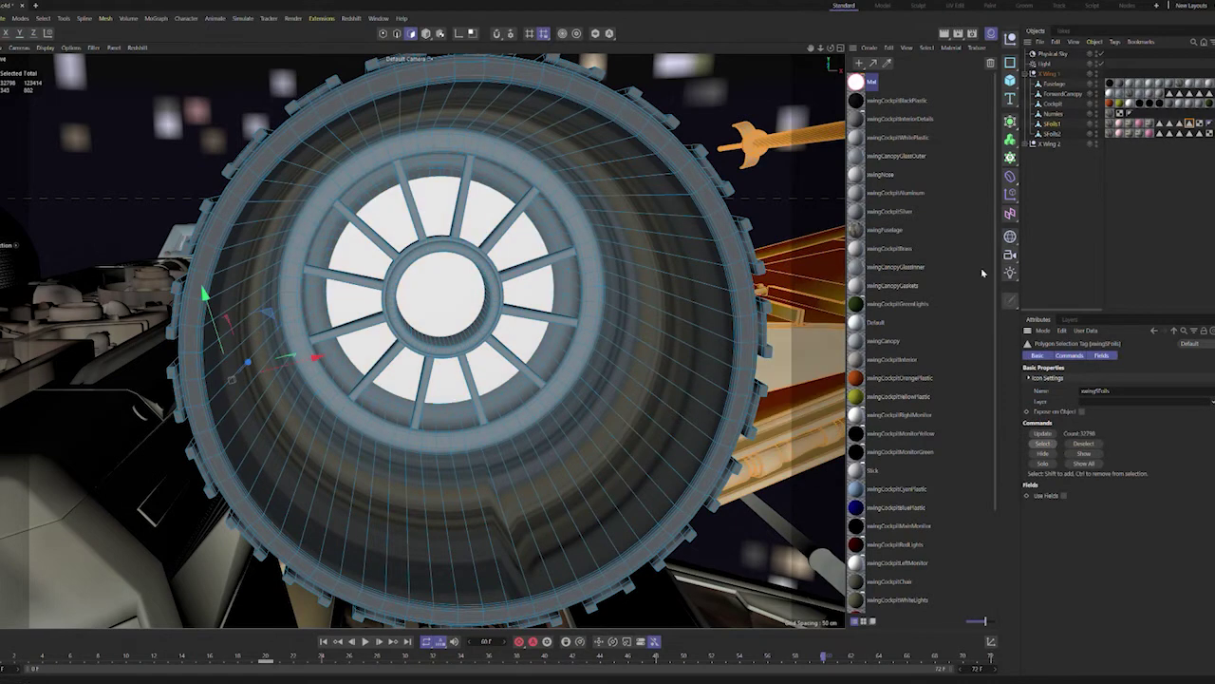
left_click(1178, 126)
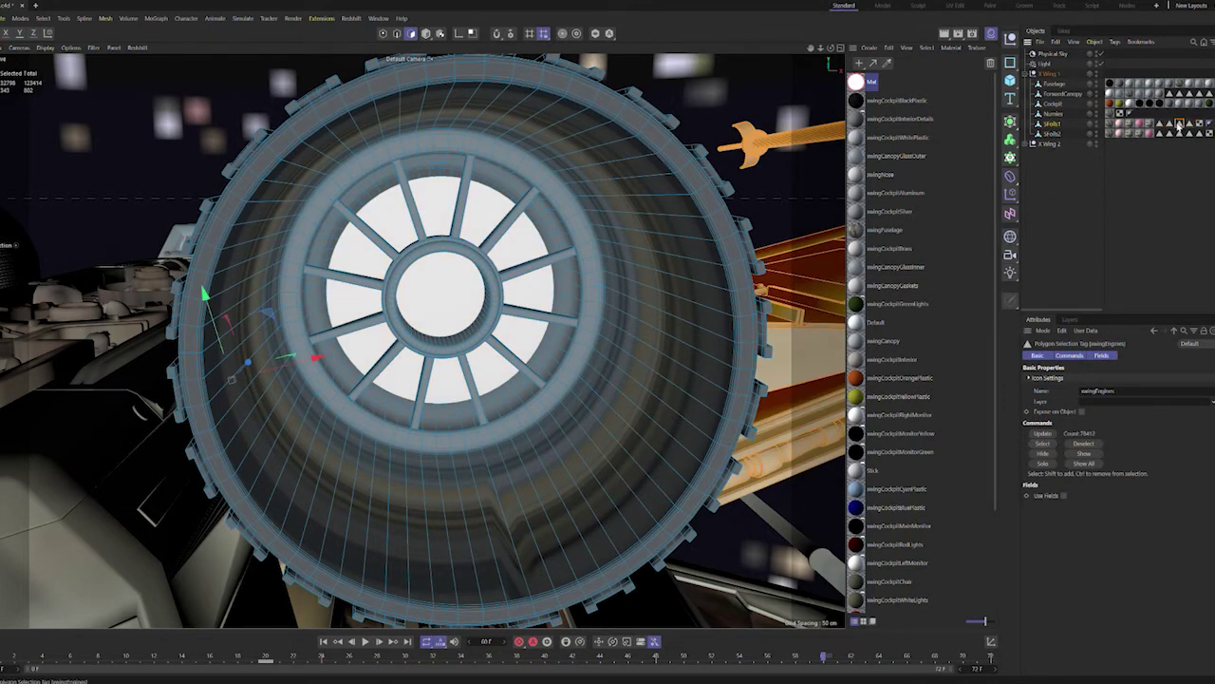
left_click(1051, 444)
left_click(1169, 124)
left_click(1042, 443)
left_click(1161, 124)
left_click(1044, 444)
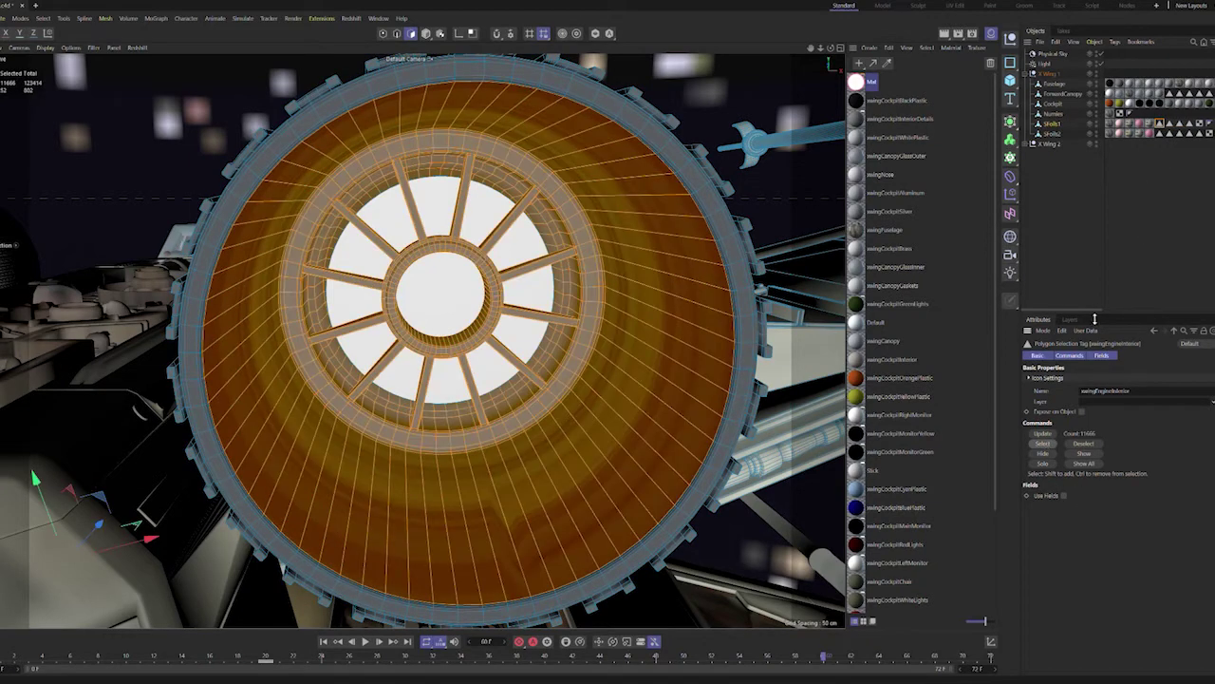
left_click(1078, 214)
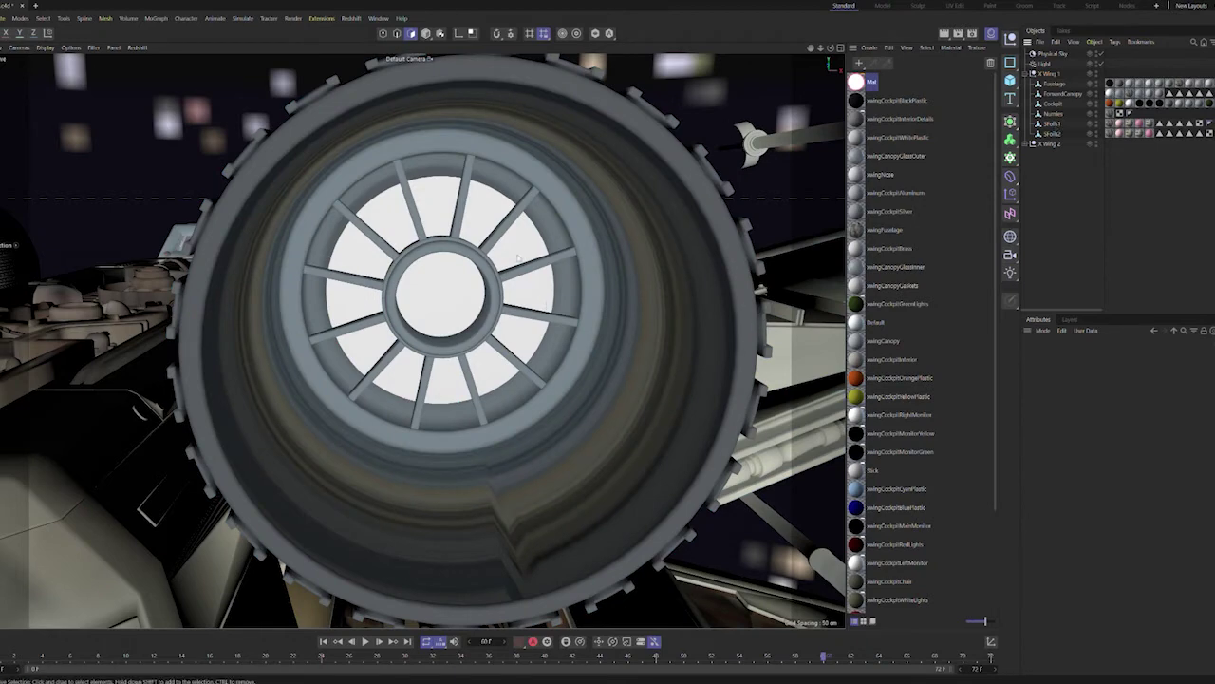
Step: Select the white disc polygons covering the glow inside SFoils1's upper engine and delete them
key("Return")
left_click(539, 302)
key("Return")
key("ctrl+a")
key("ctrl+shift+a")
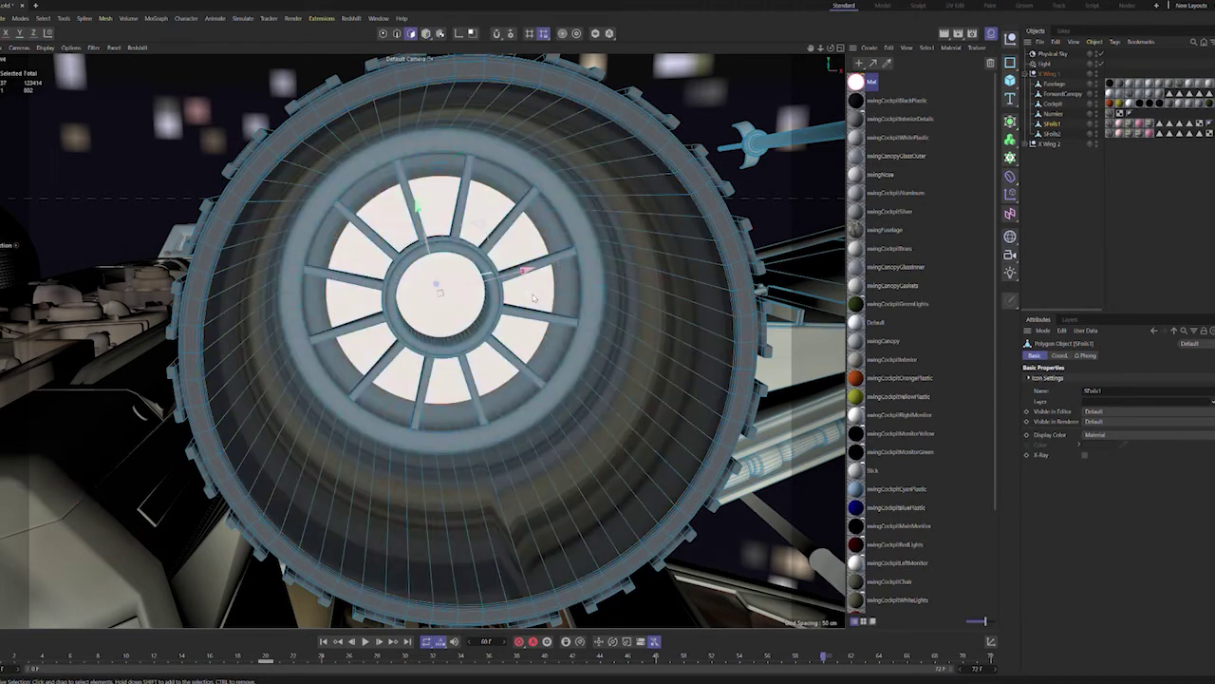
scroll(539, 294, "up", 3)
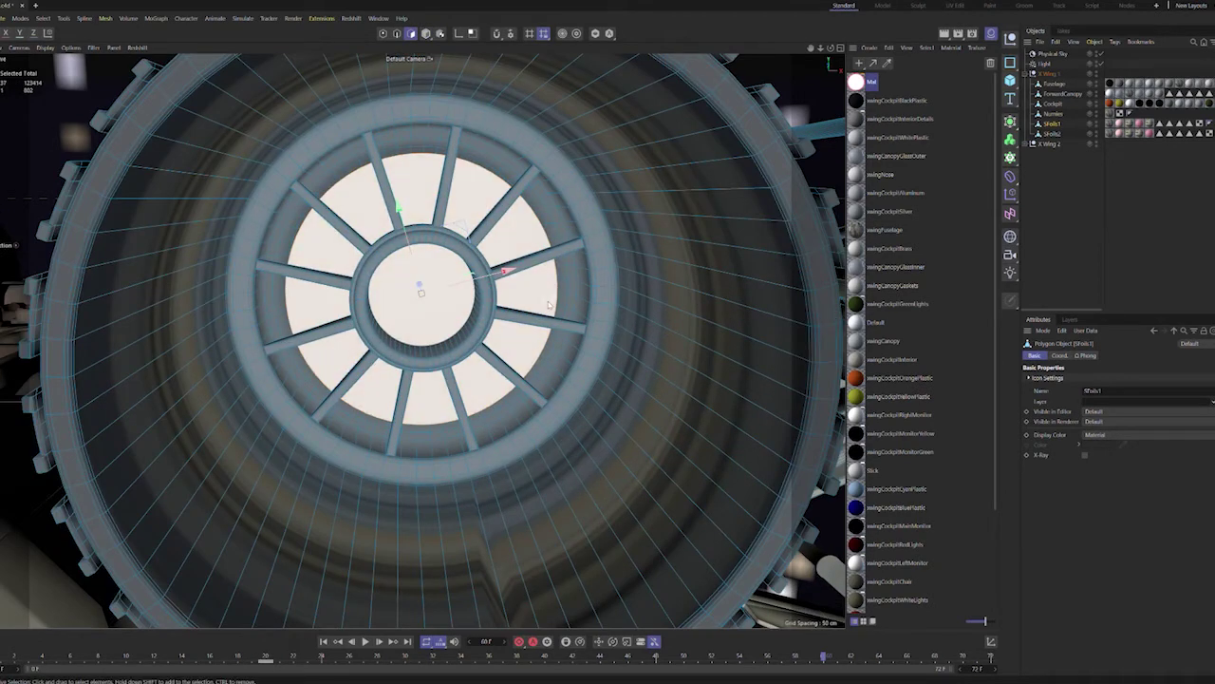
scroll(553, 281, "up", 3)
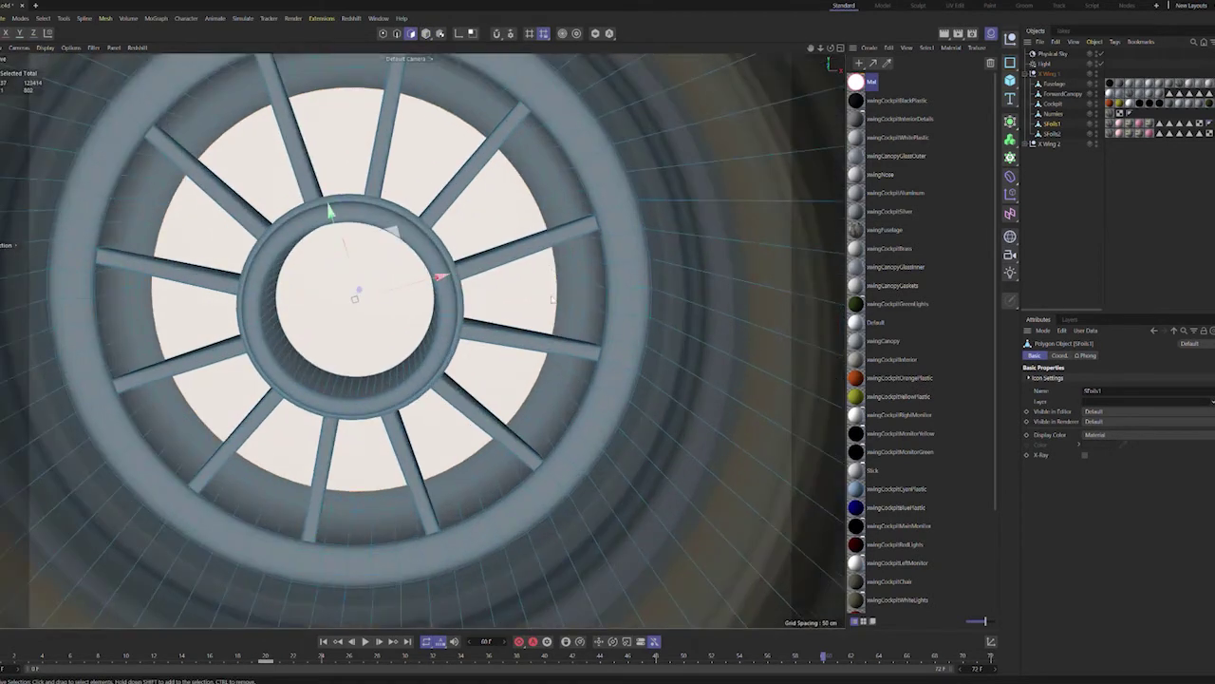
scroll(514, 299, "up", 3)
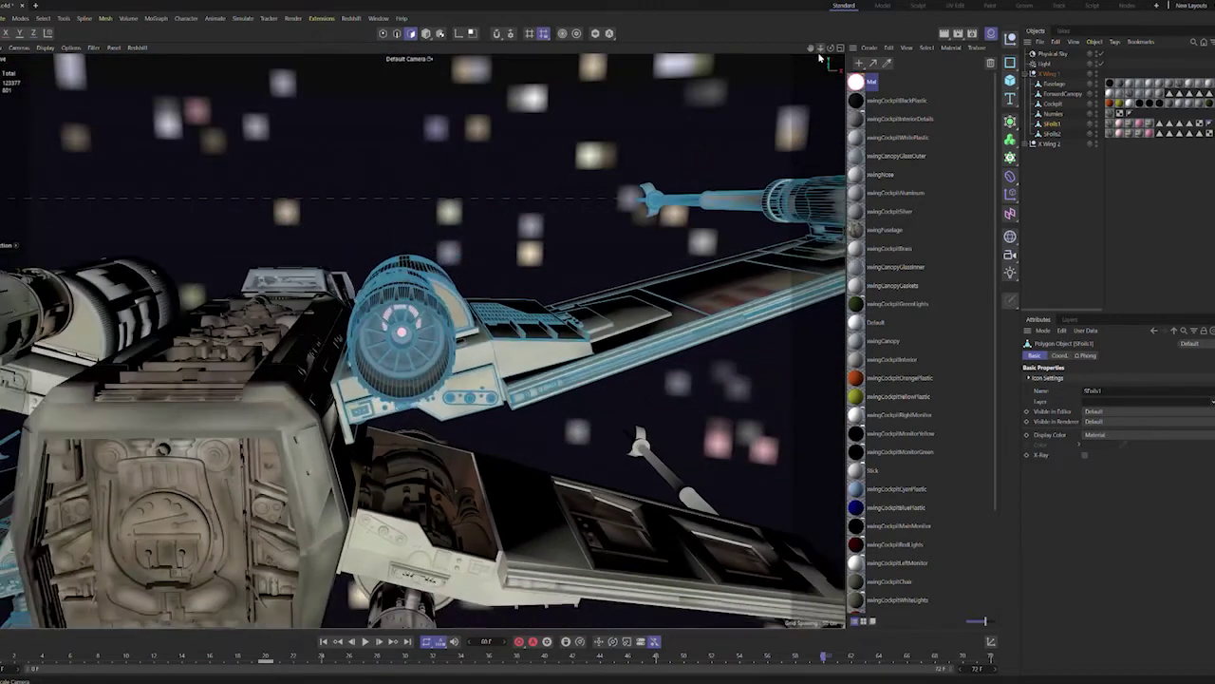
Step: Select and delete the white disc polygons covering the glow inside SFoils1's lower engine, and inspect the result
left_click_drag(814, 49, 819, 50)
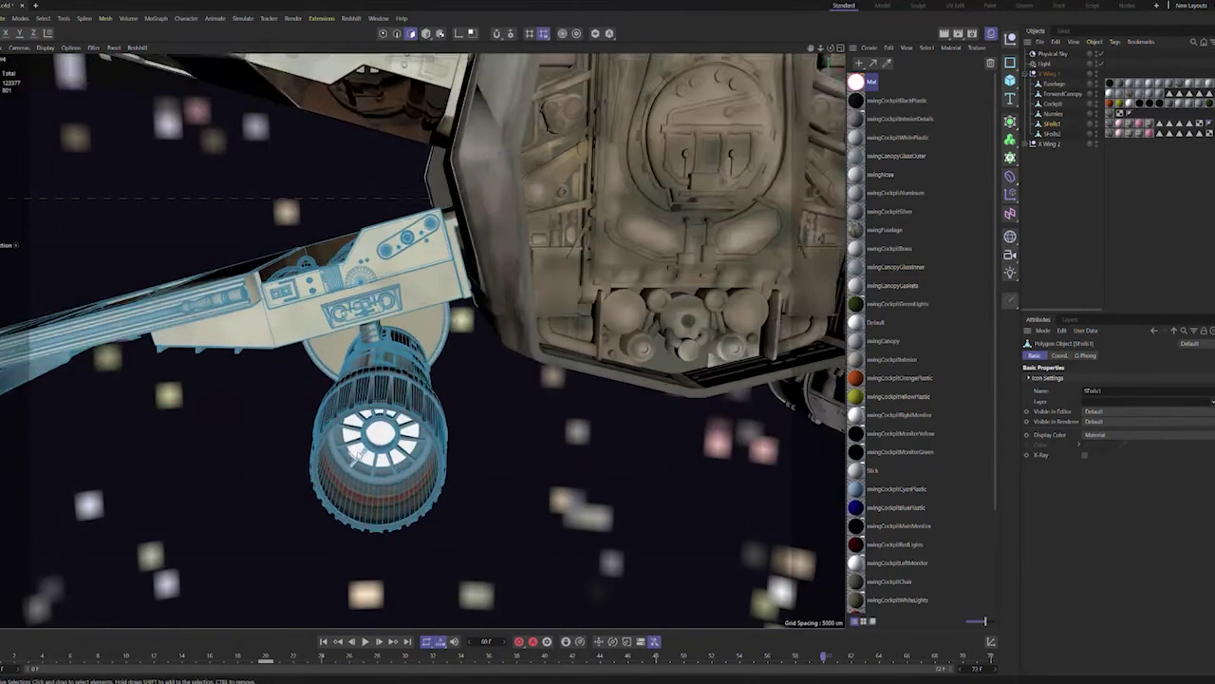
scroll(356, 451, "up", 6)
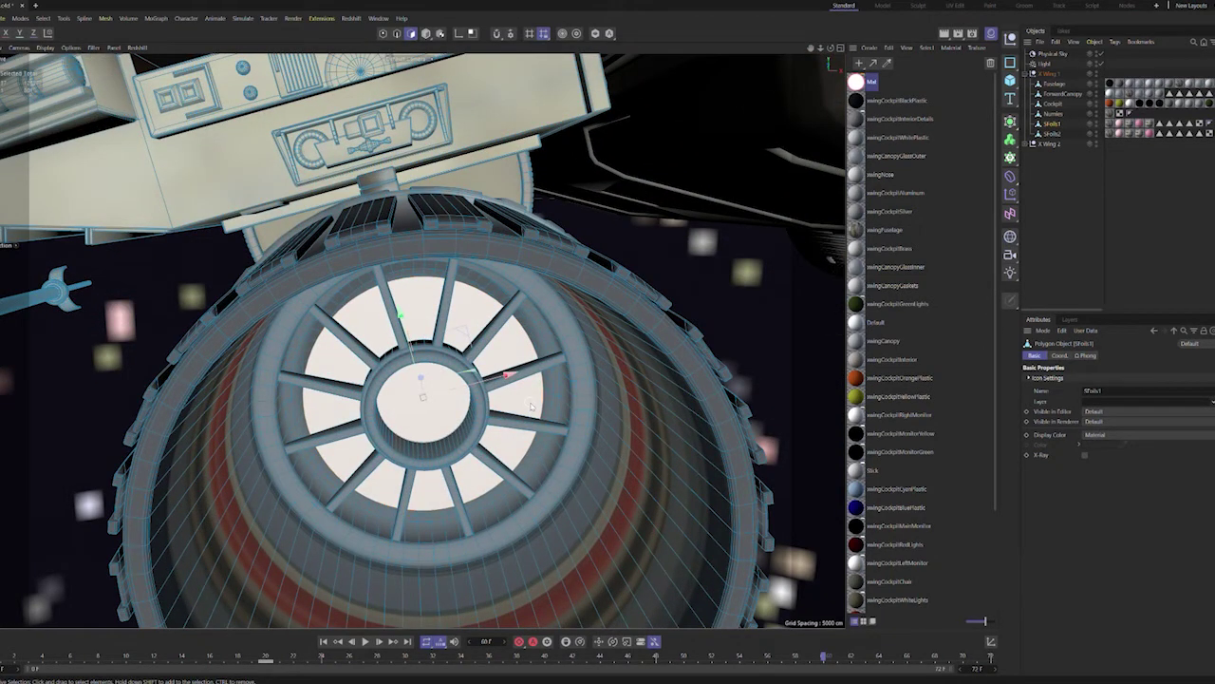
left_click_drag(528, 403, 529, 404)
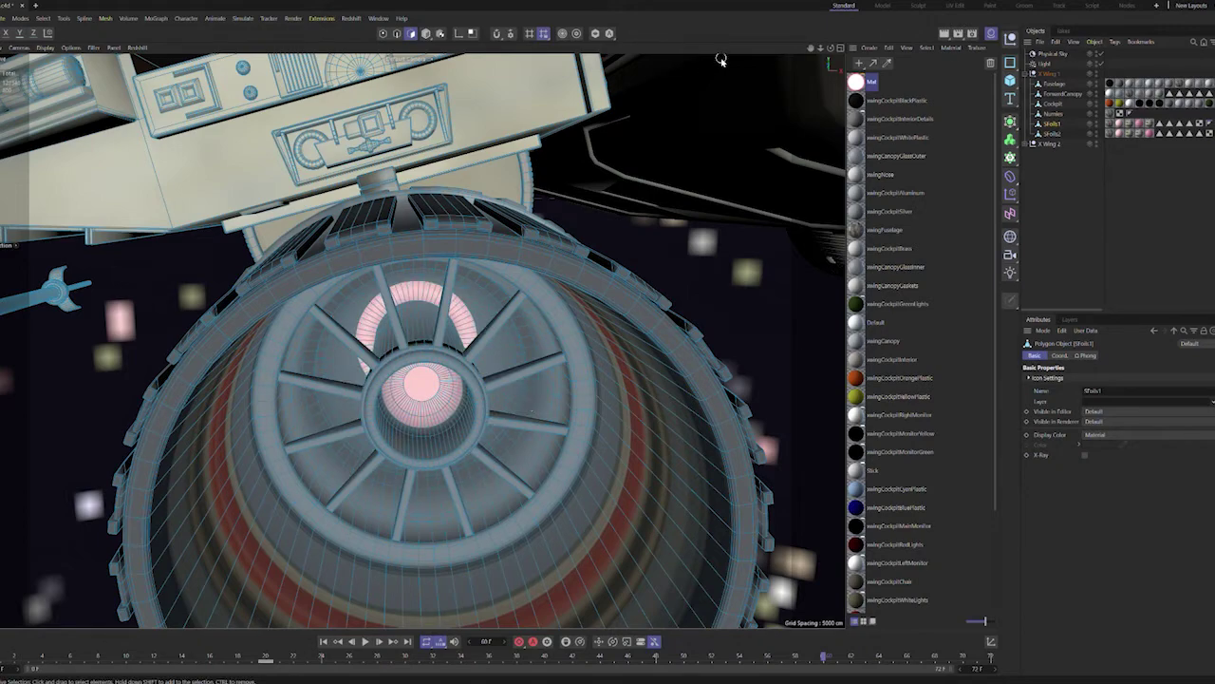
mouse_move(821, 48)
left_mouse_down()
mouse_move(764, 62)
mouse_move(902, 57)
mouse_move(840, 57)
left_mouse_up()
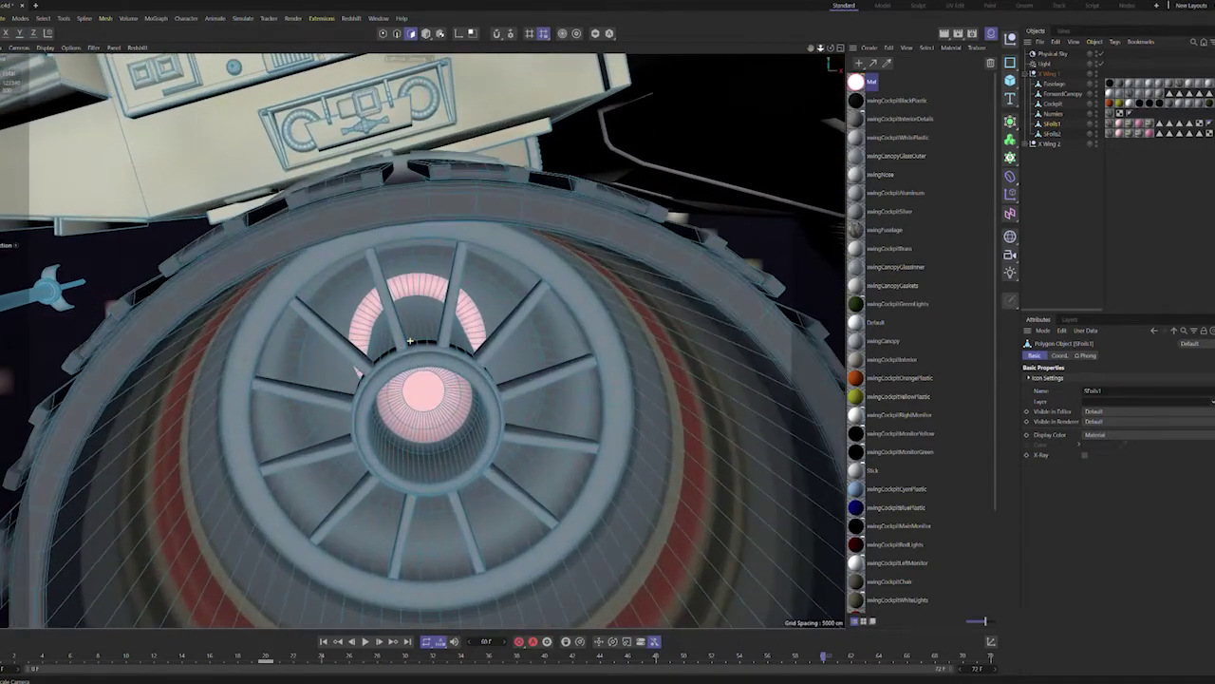
left_click_drag(409, 339, 374, 329)
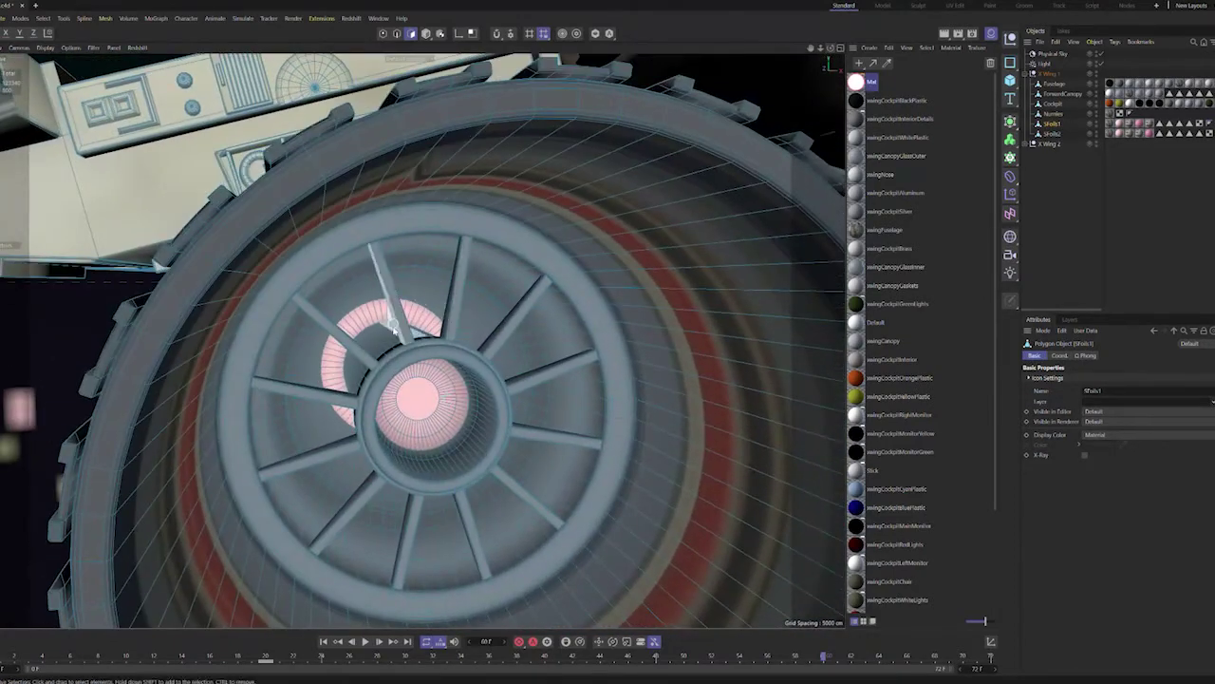
scroll(408, 338, "down", 6)
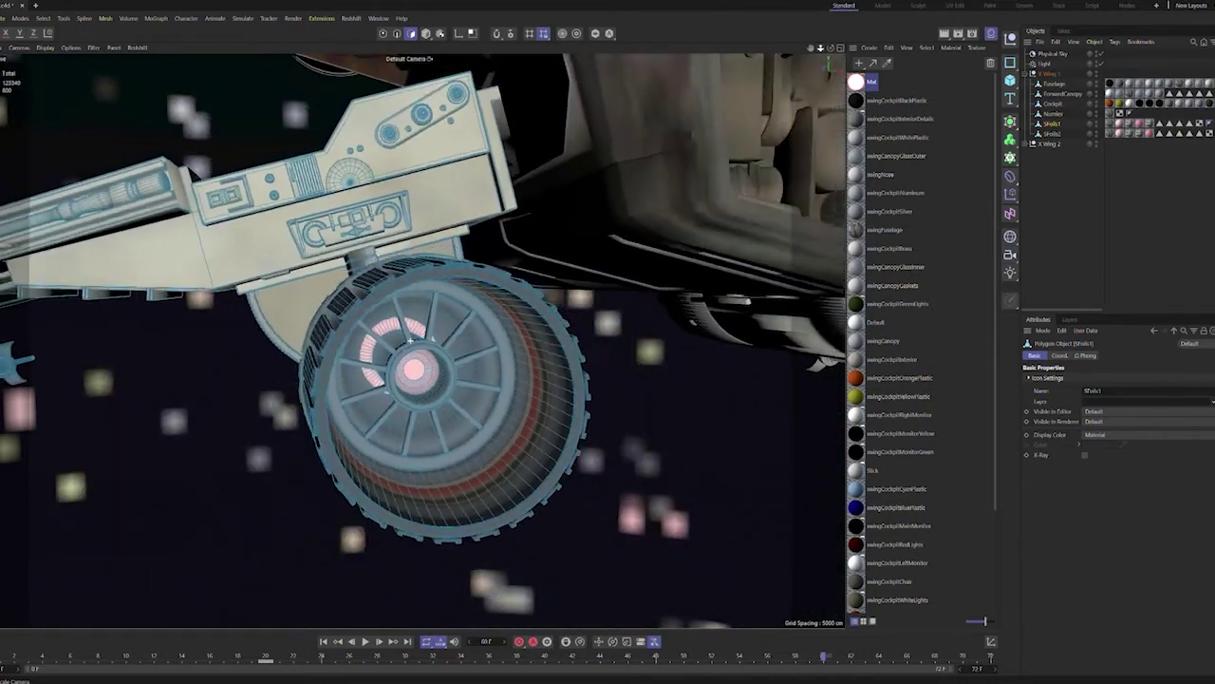
scroll(410, 339, "down", 8)
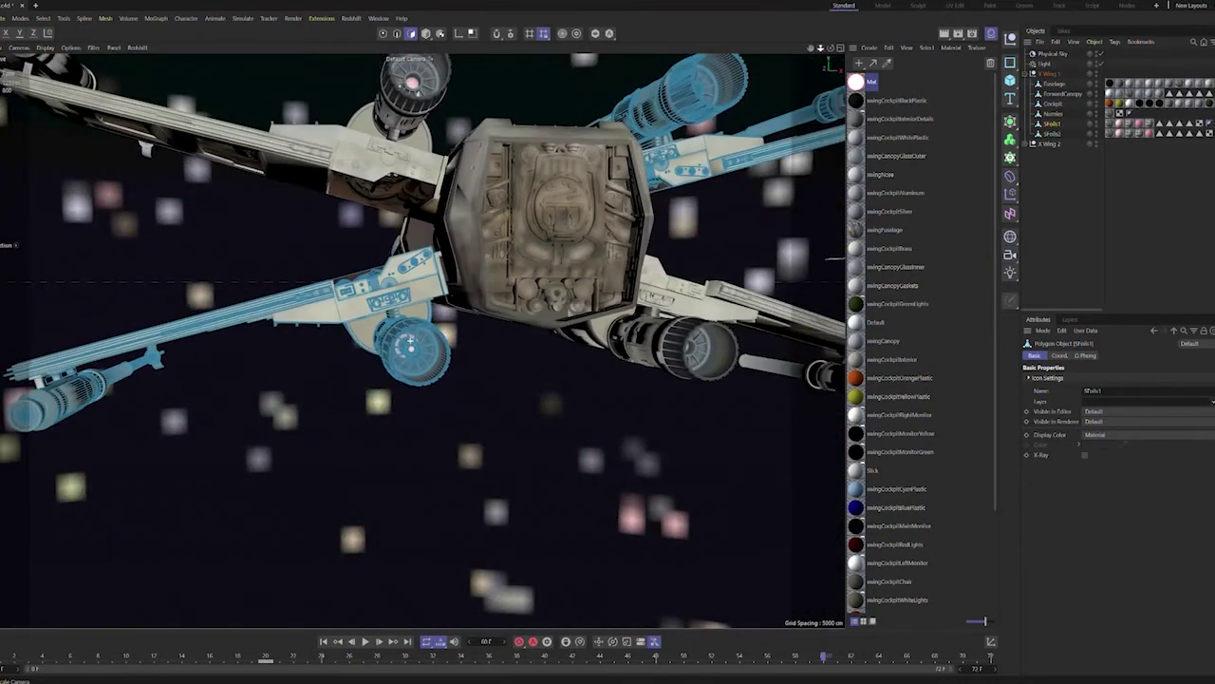
Step: Deselect SFoils1 and show X Wing 1 enlarged in the Front view with Gouraud shading
left_click_drag(815, 55, 799, 55)
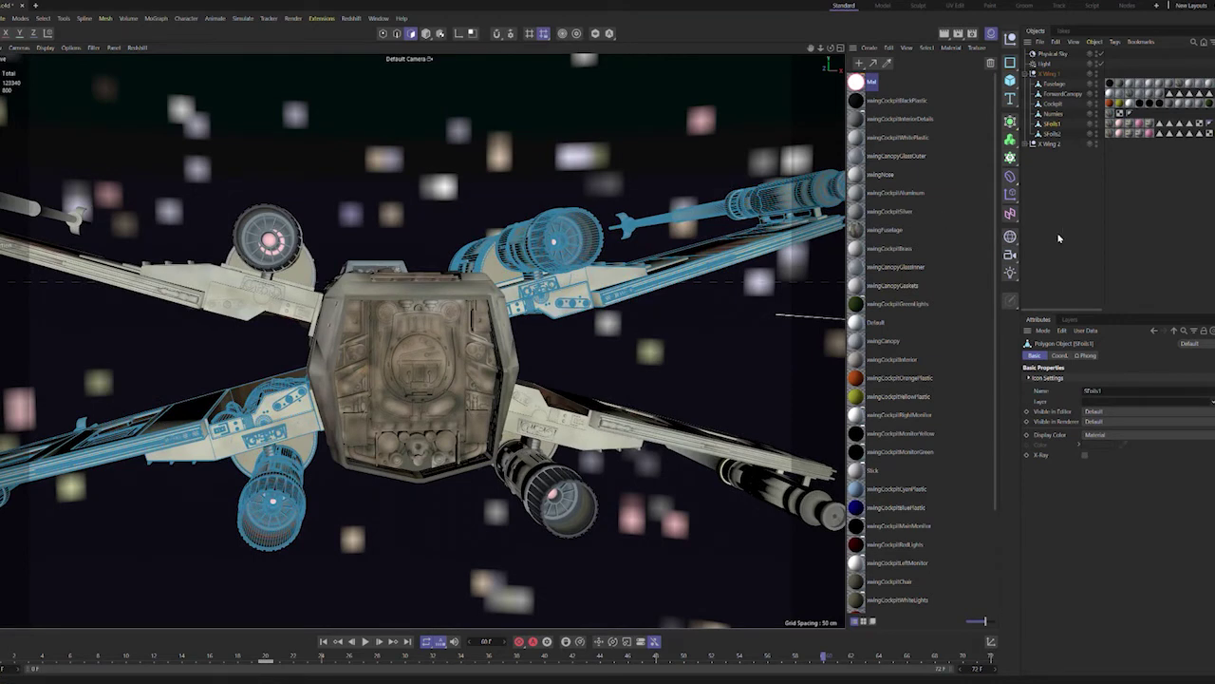
left_click(1047, 204)
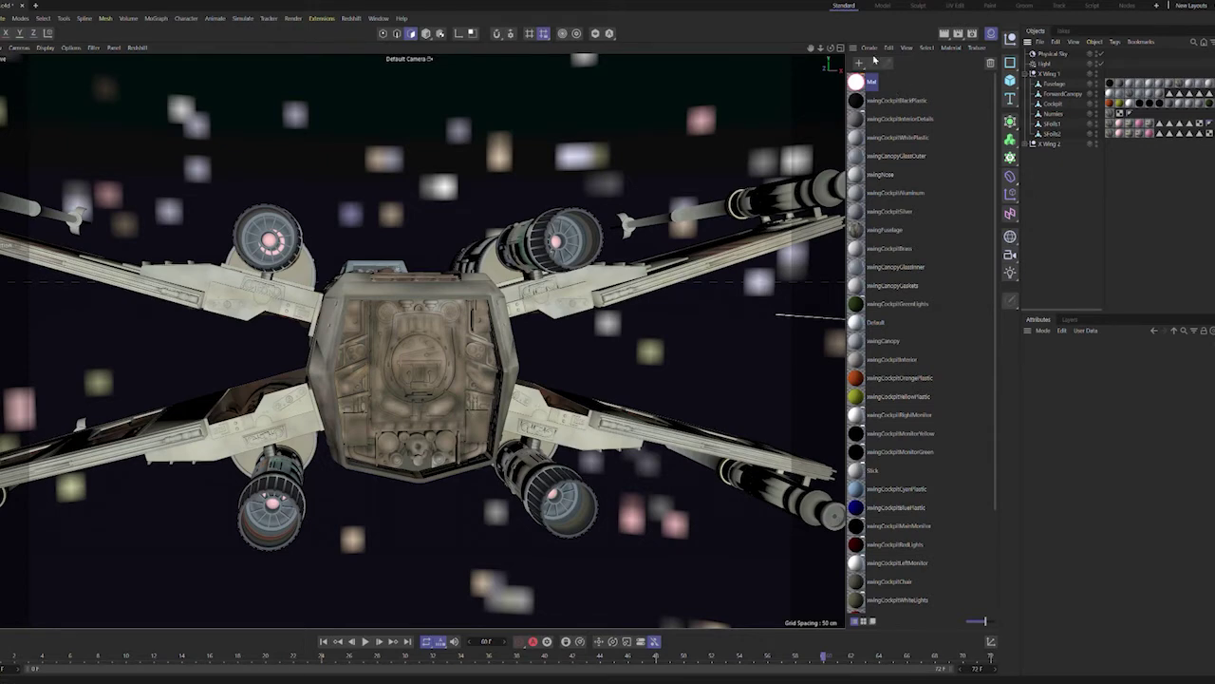
key("F5")
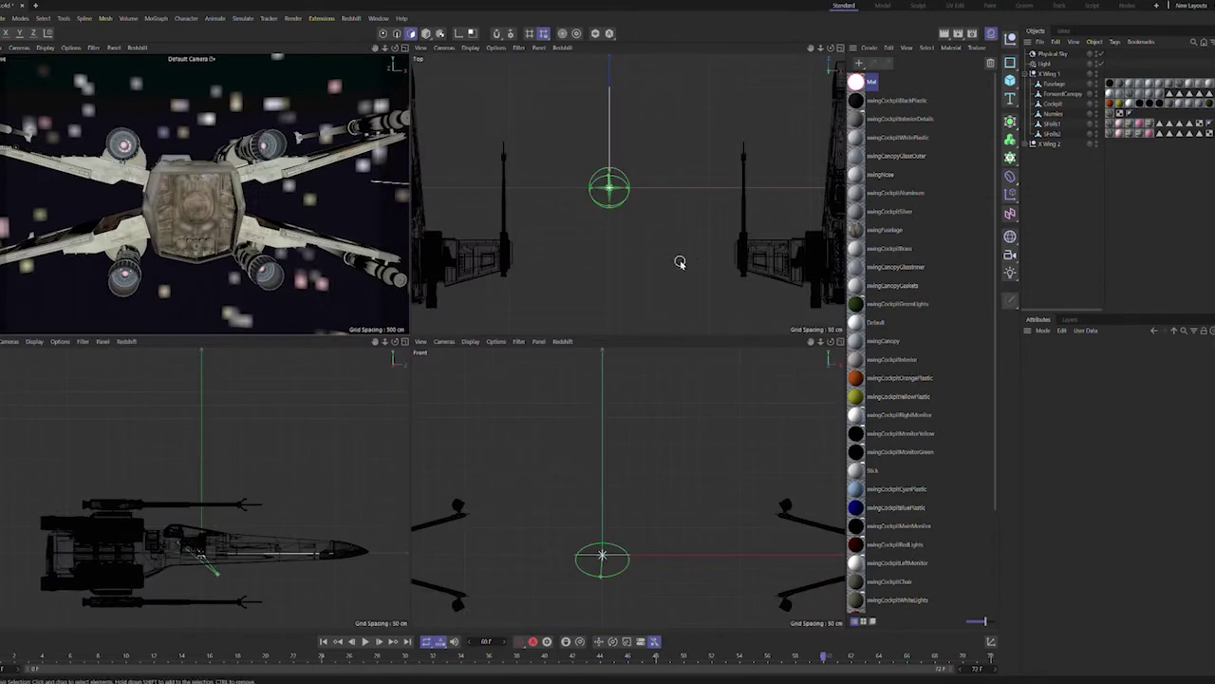
left_click(841, 342)
key("h")
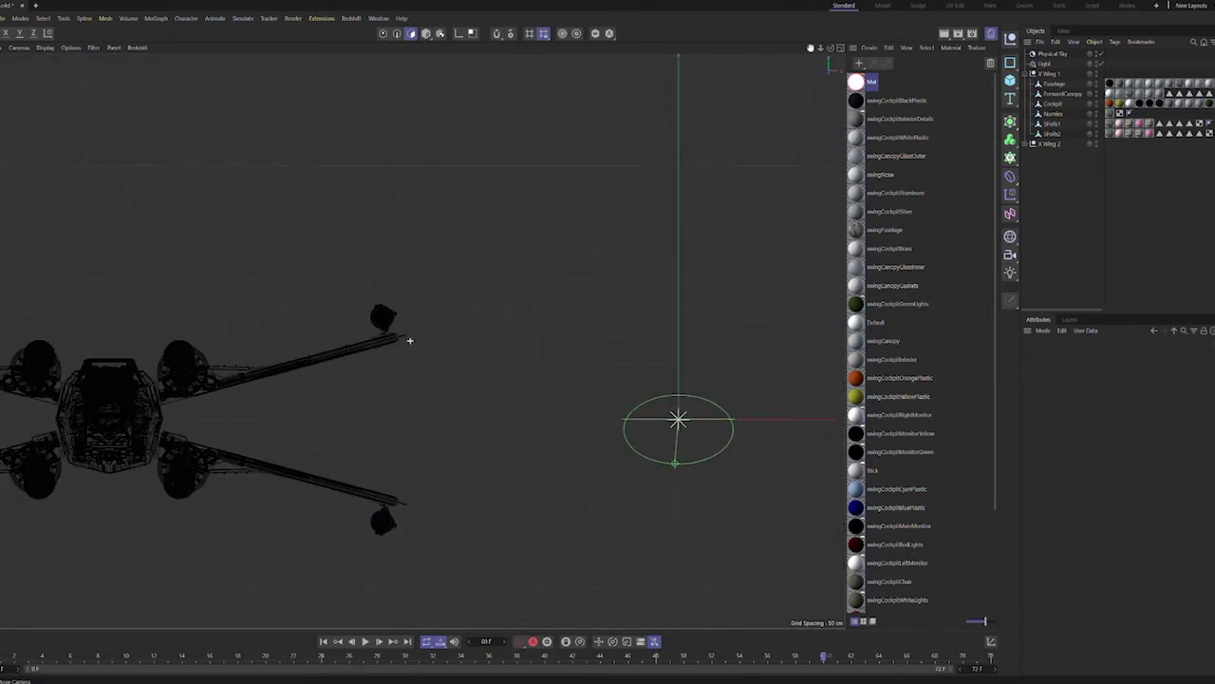
left_click(1049, 73)
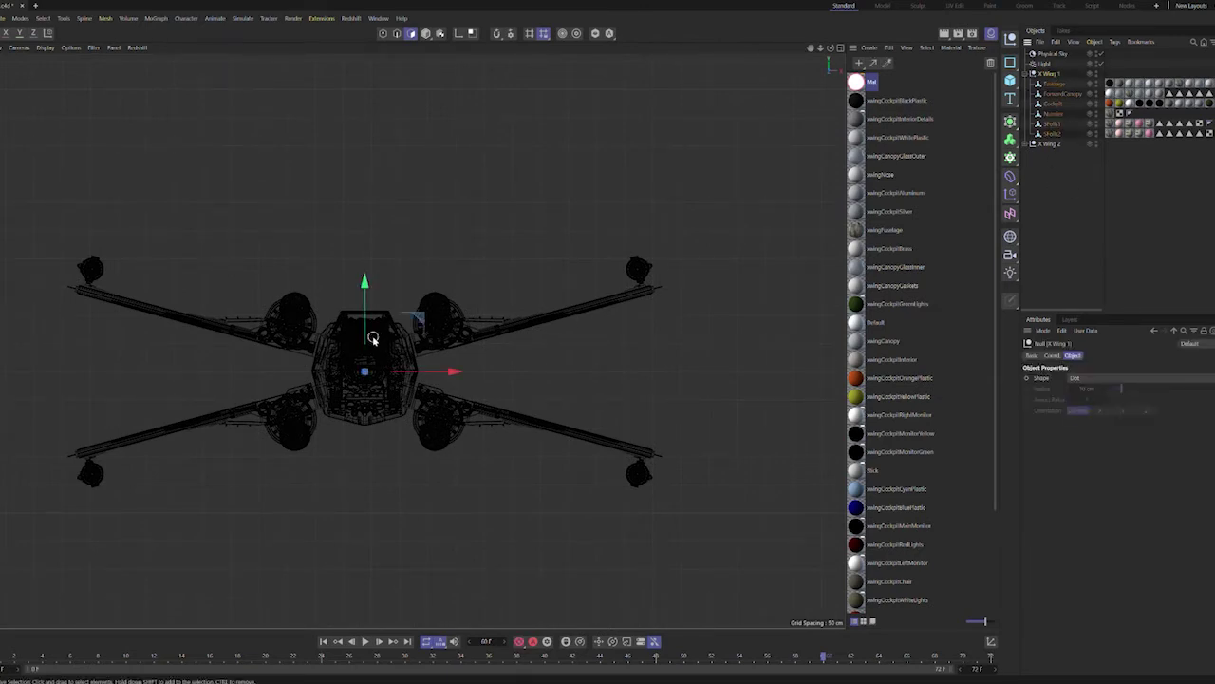
scroll(377, 338, "up", 6)
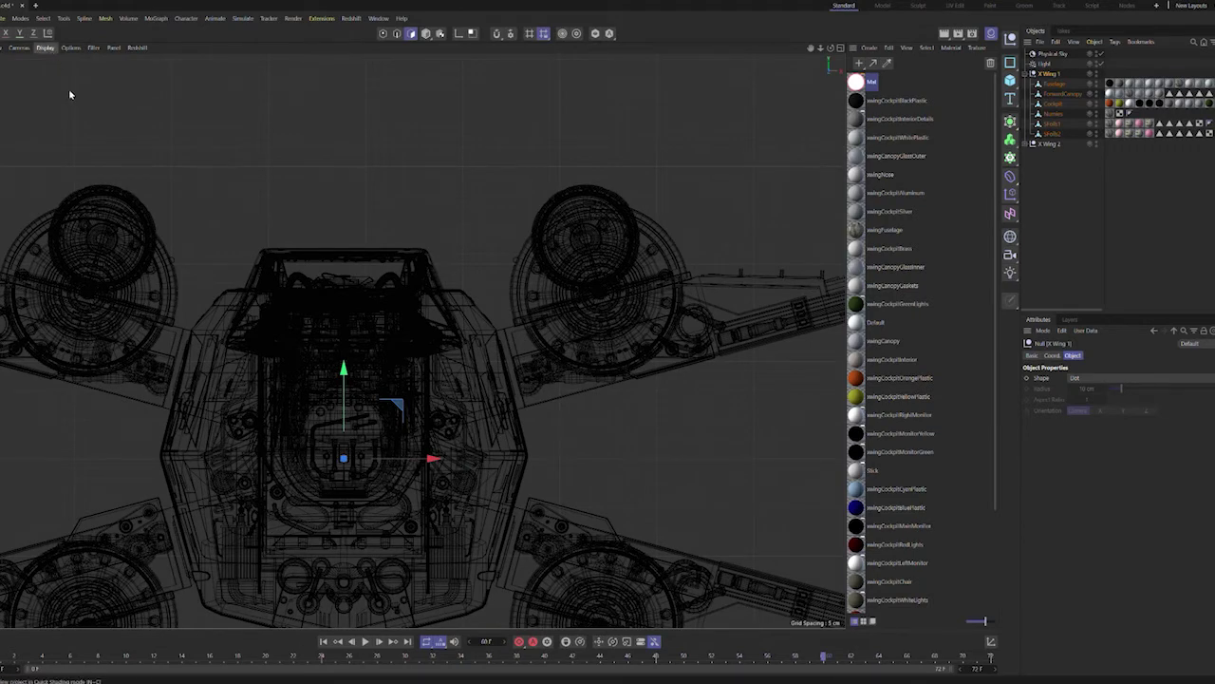
key("n")
key("a")
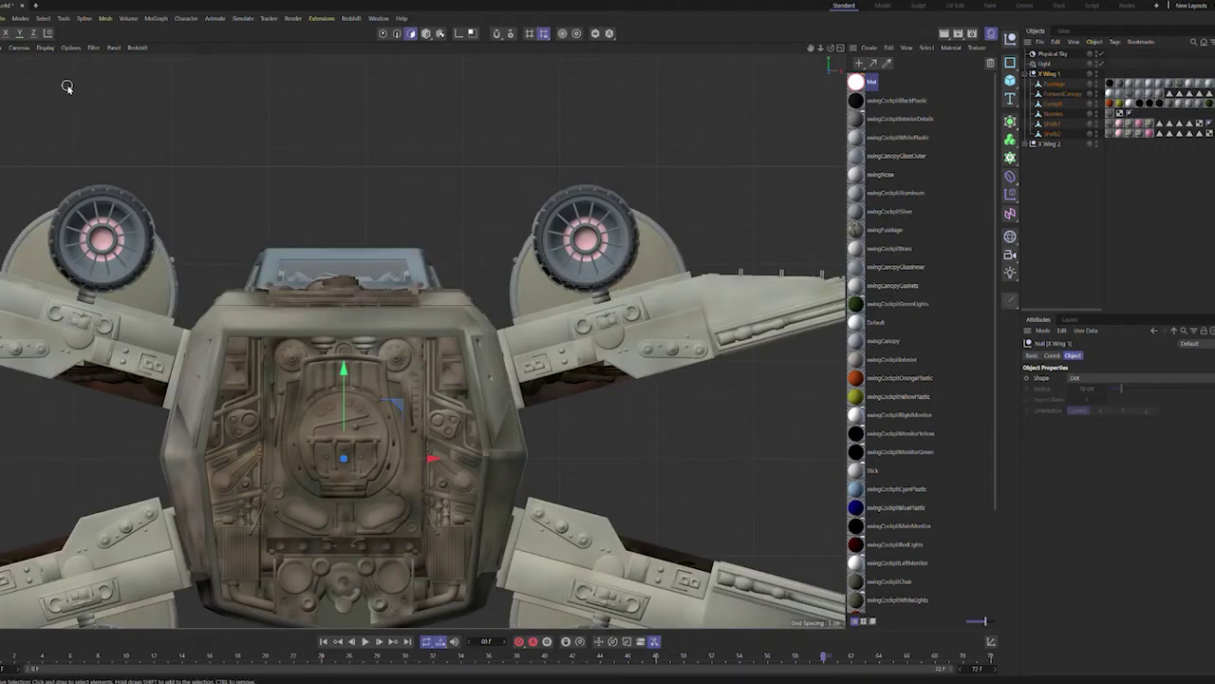
left_click_drag(810, 48, 800, 57)
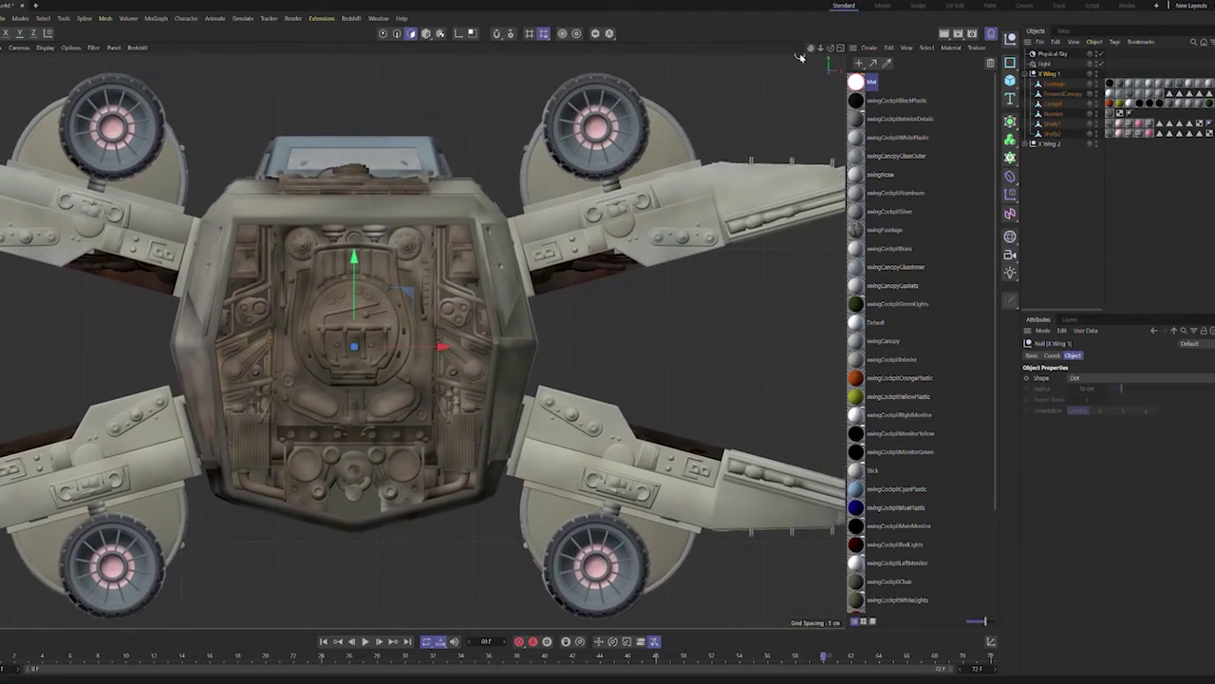
Step: Hide the Material Manager and add a light as a child of SFoils1, centred on its parent
left_click(1085, 207)
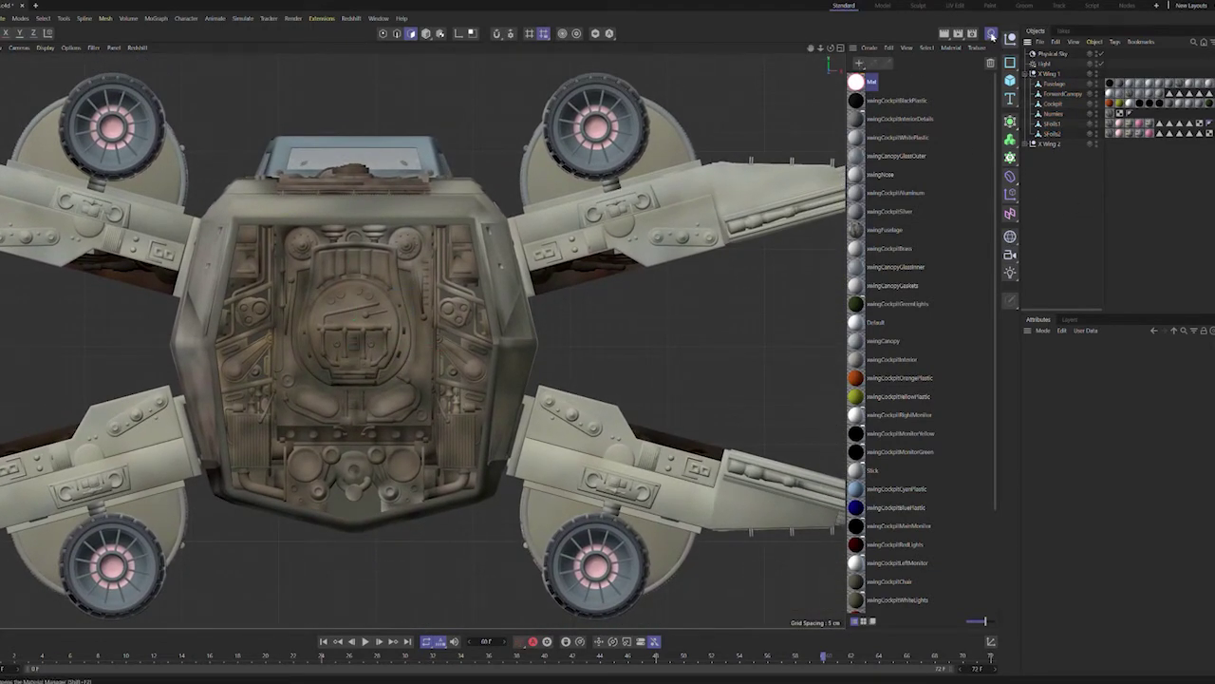
left_click(992, 35)
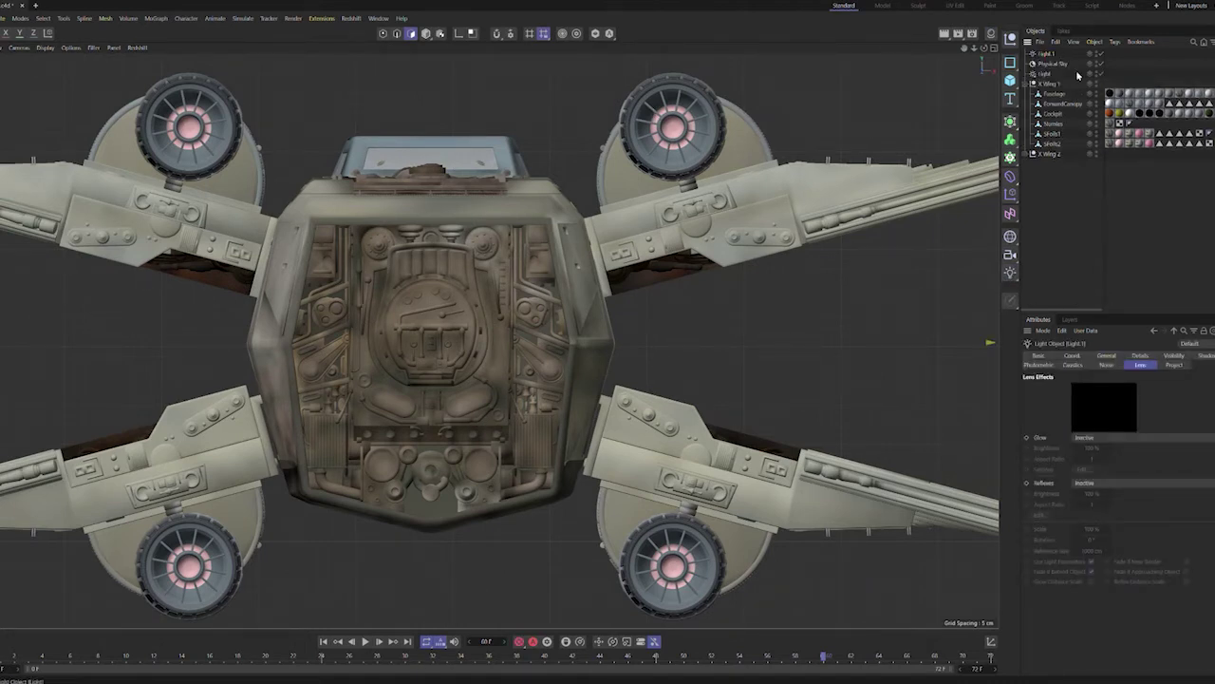
left_click(1054, 136)
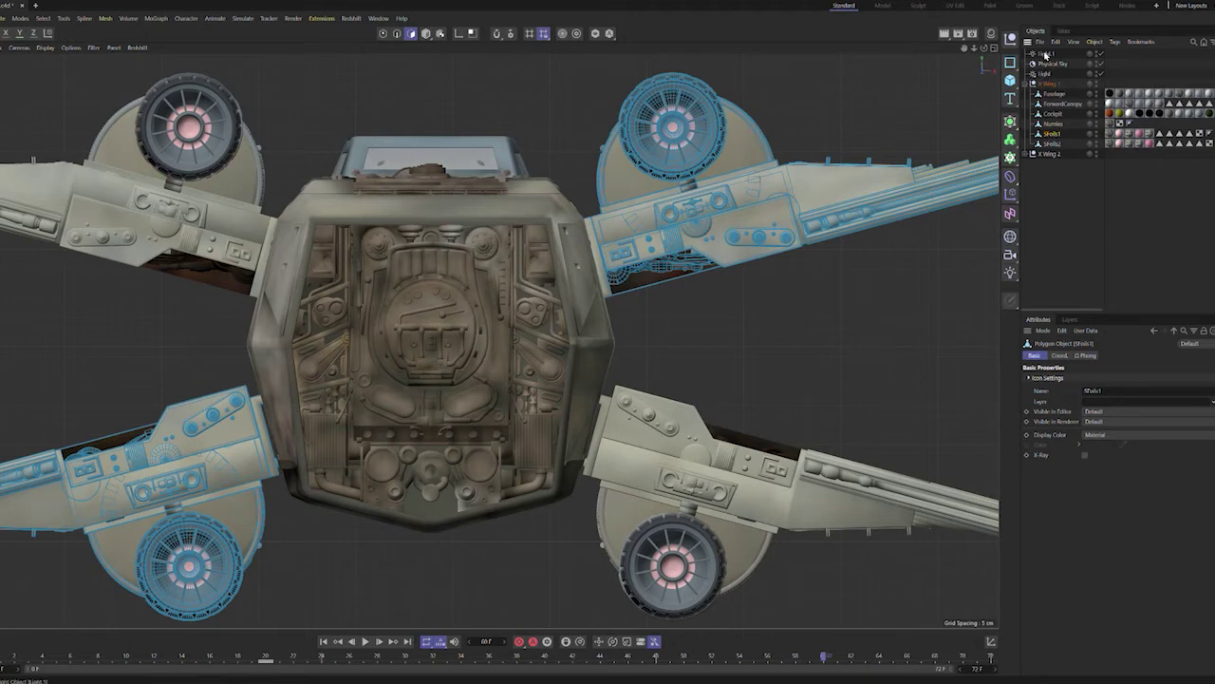
left_click_drag(1046, 56, 1052, 138)
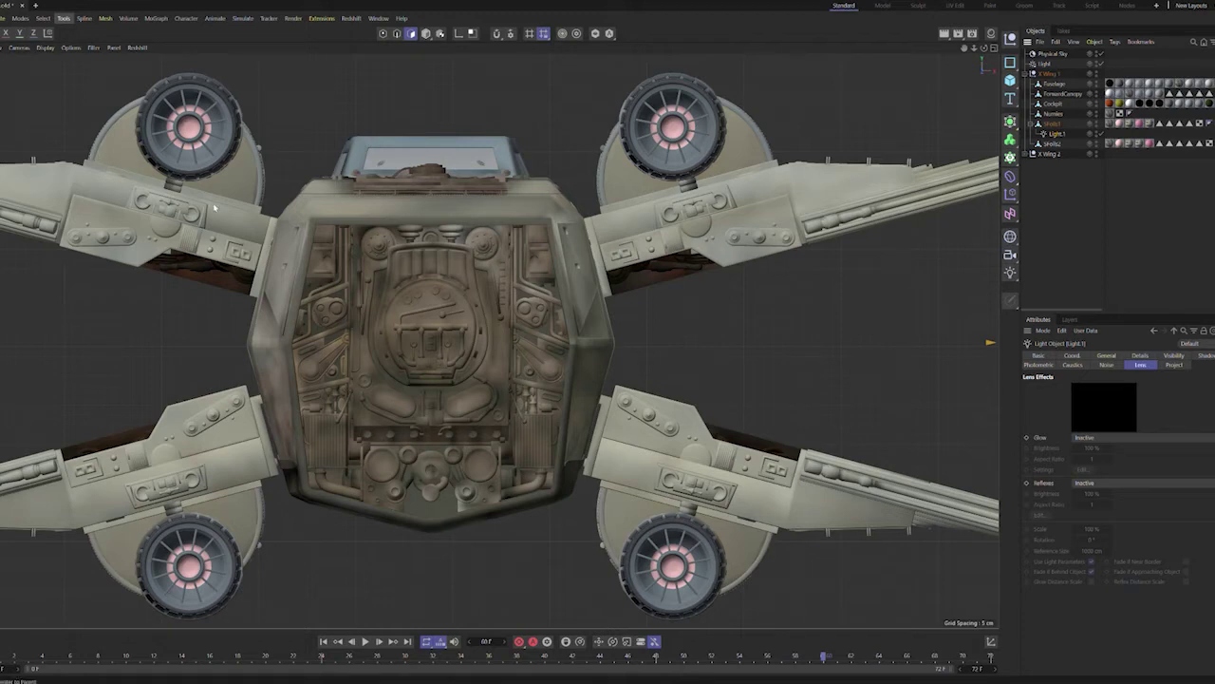
key("9")
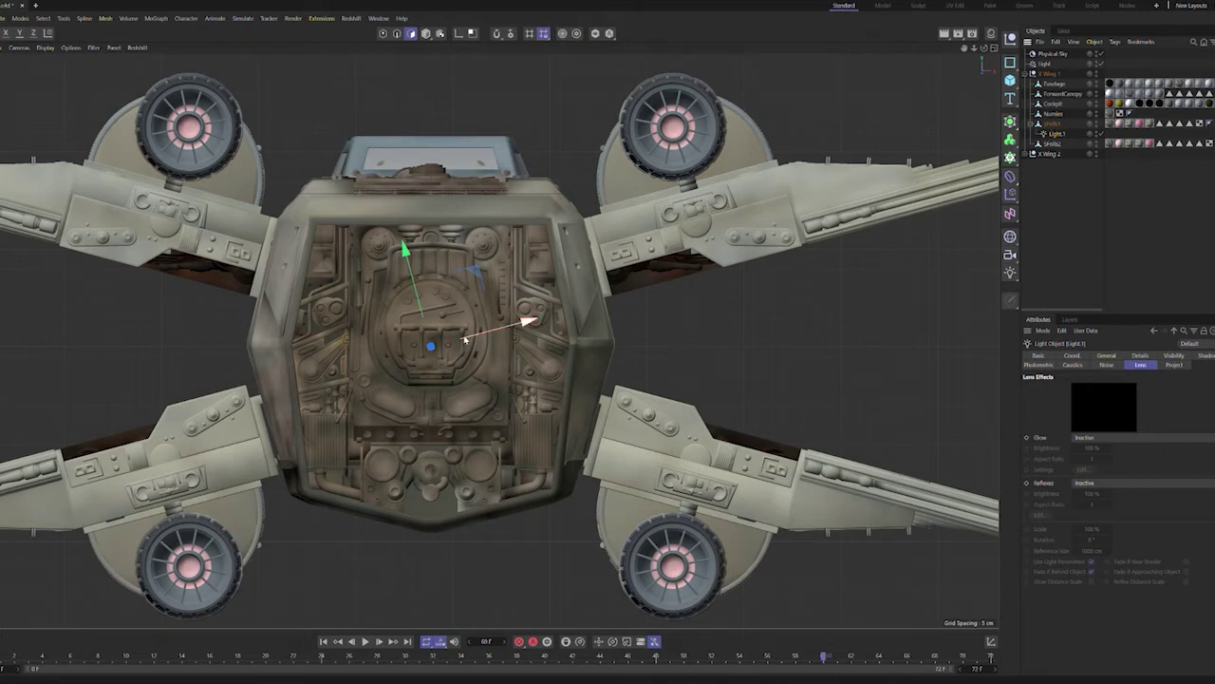
Step: Move the new light in the Front view onto the centre of SFoils1's upper engine glow
left_click_drag(526, 324, 817, 271)
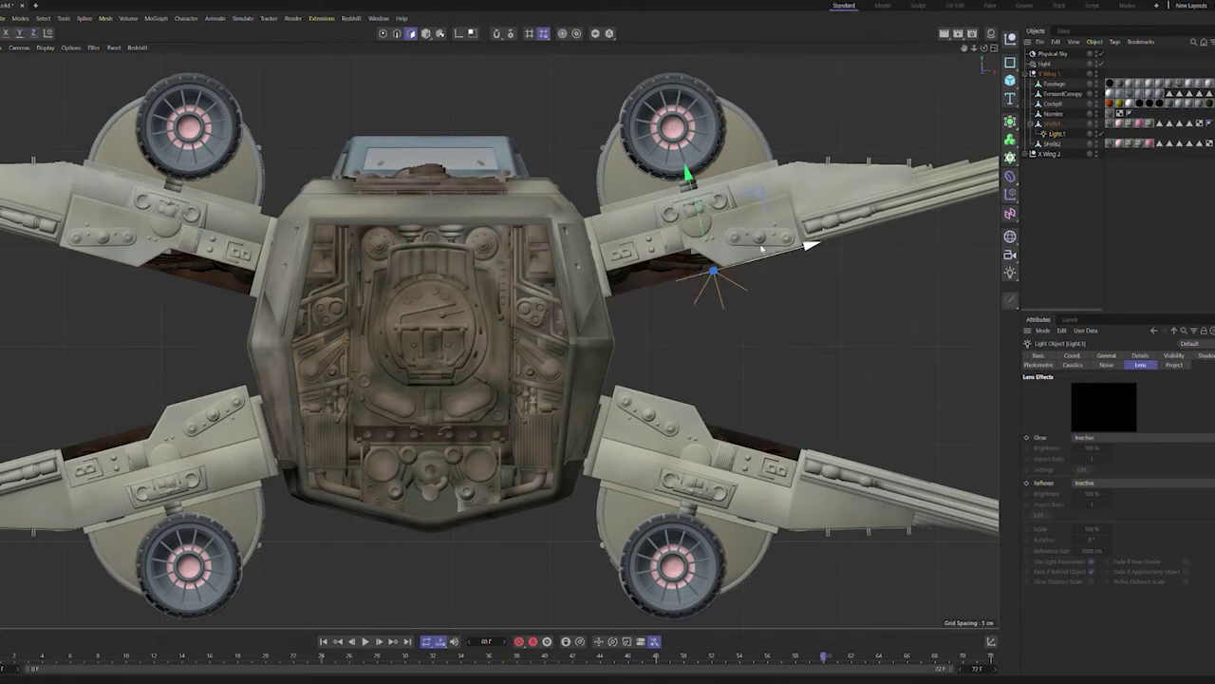
left_click_drag(687, 174, 651, 29)
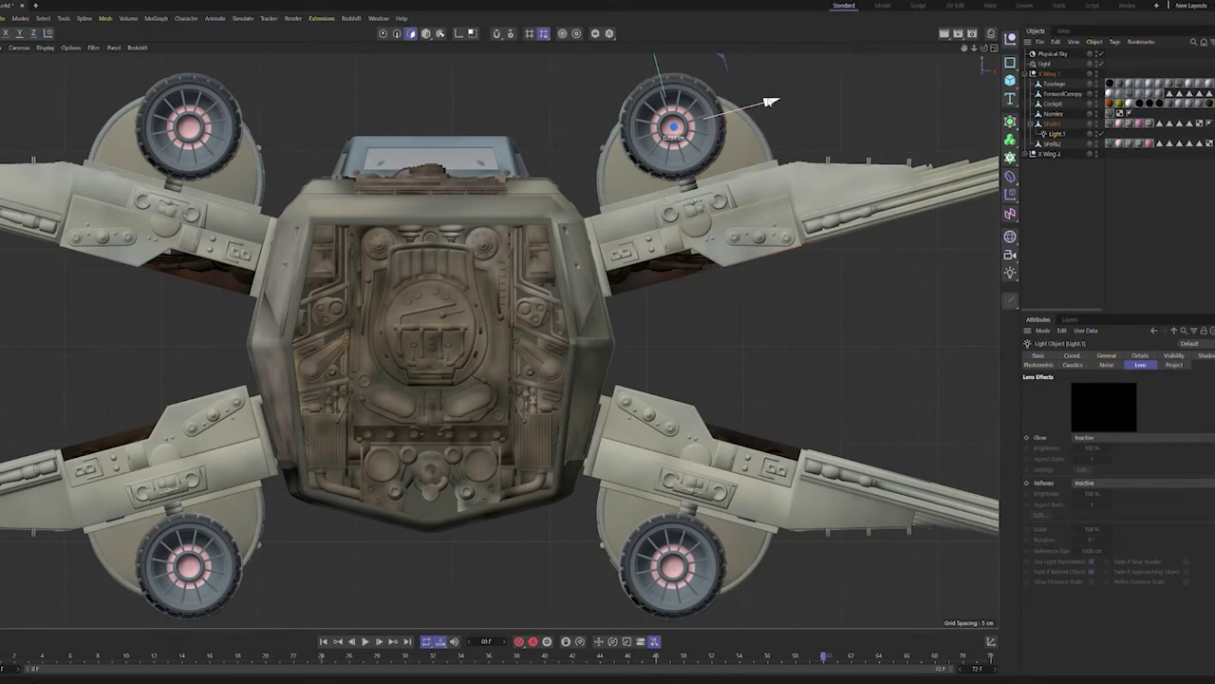
scroll(688, 112, "up", 10)
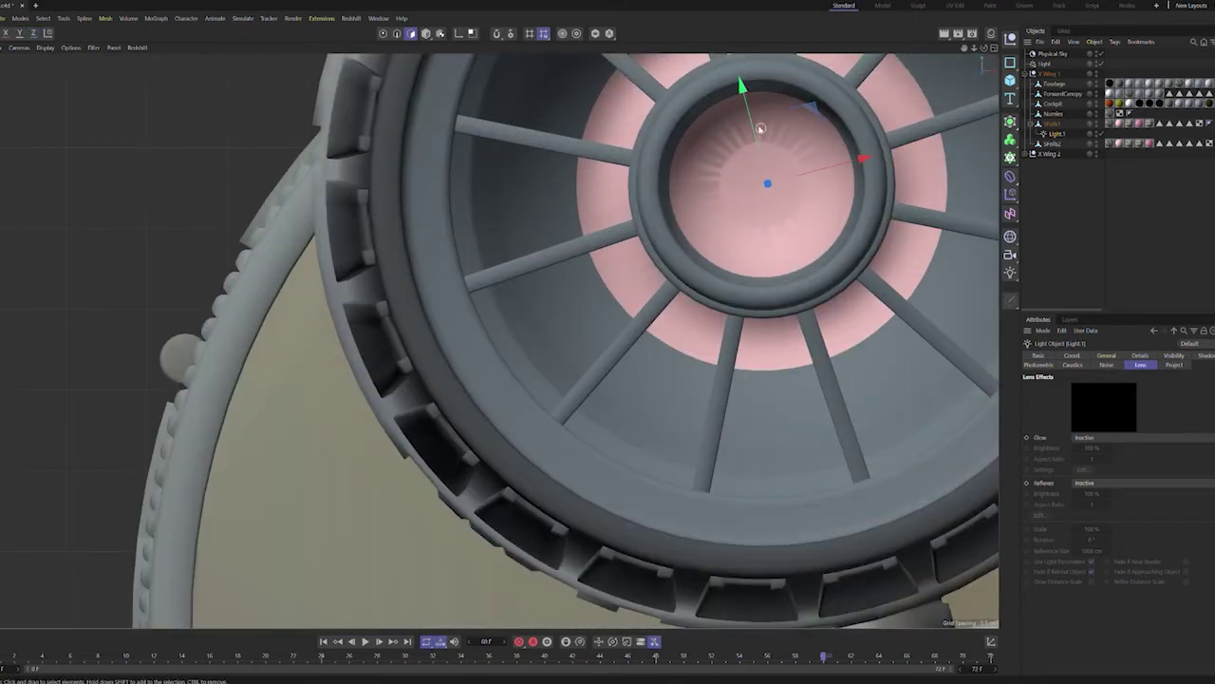
left_click_drag(741, 86, 738, 81)
left_click_drag(860, 150, 855, 149)
left_click_drag(732, 81, 732, 89)
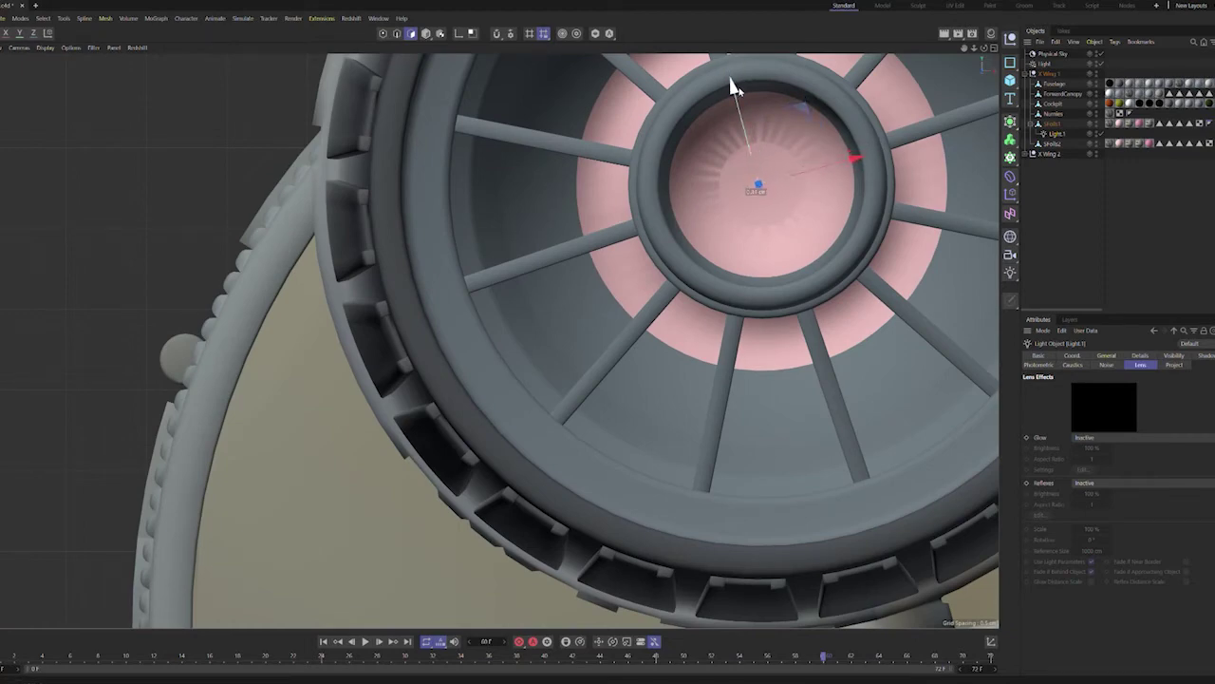
scroll(973, 57, "down", 10)
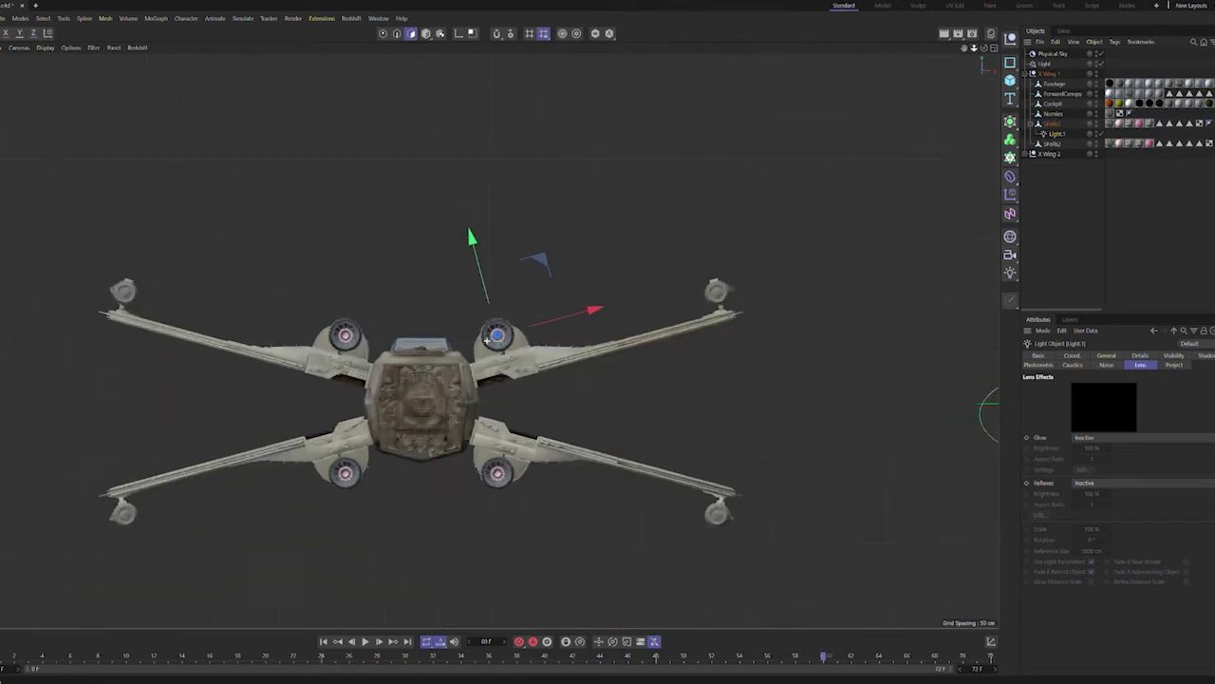
Step: Move the light backwards in the side view to the rear end of the X-wing's upper engine
left_click(994, 48)
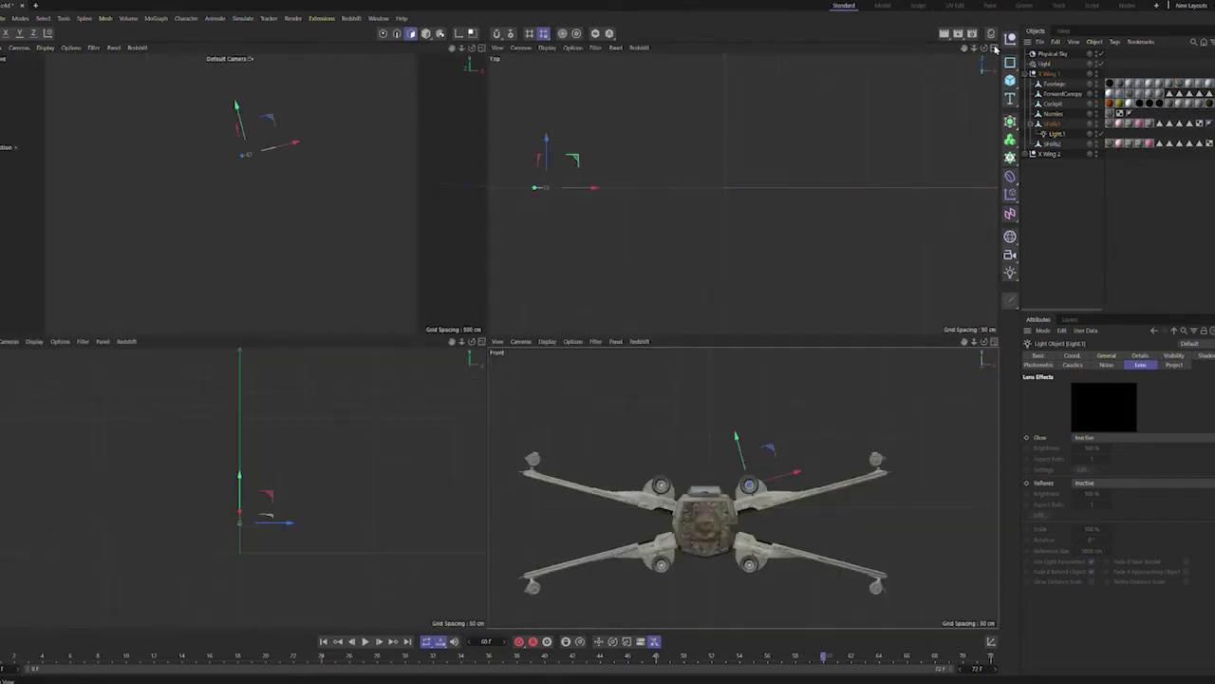
left_click(481, 340)
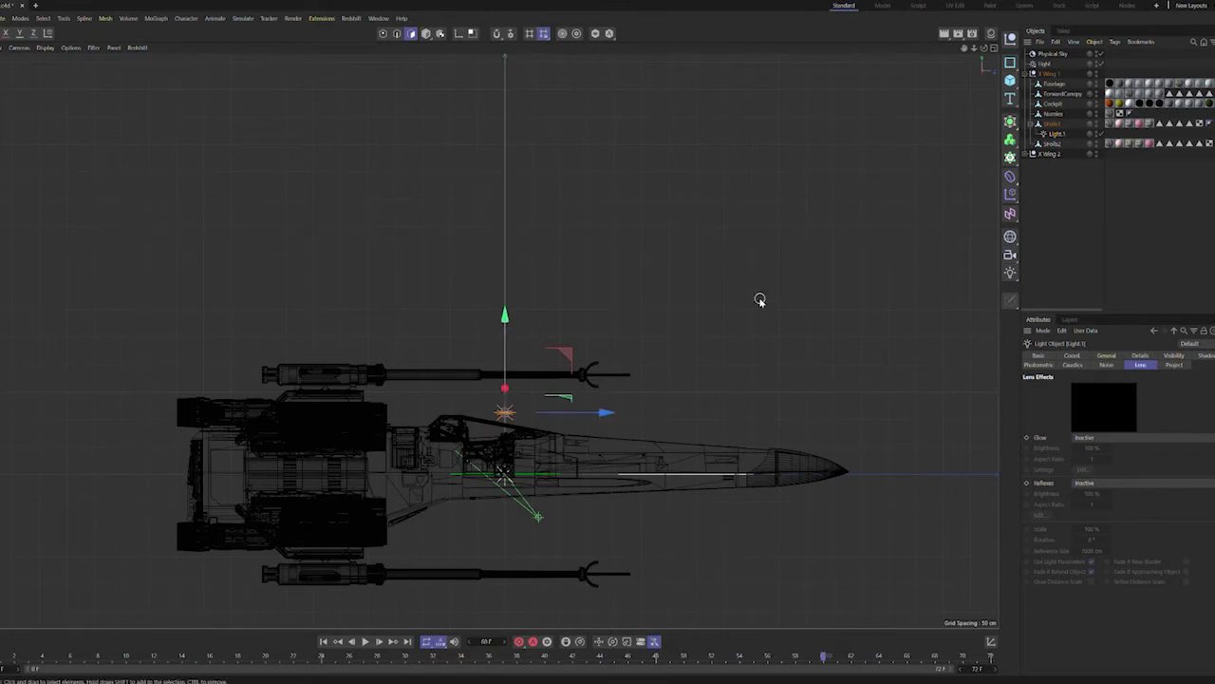
left_click_drag(602, 412, 287, 411)
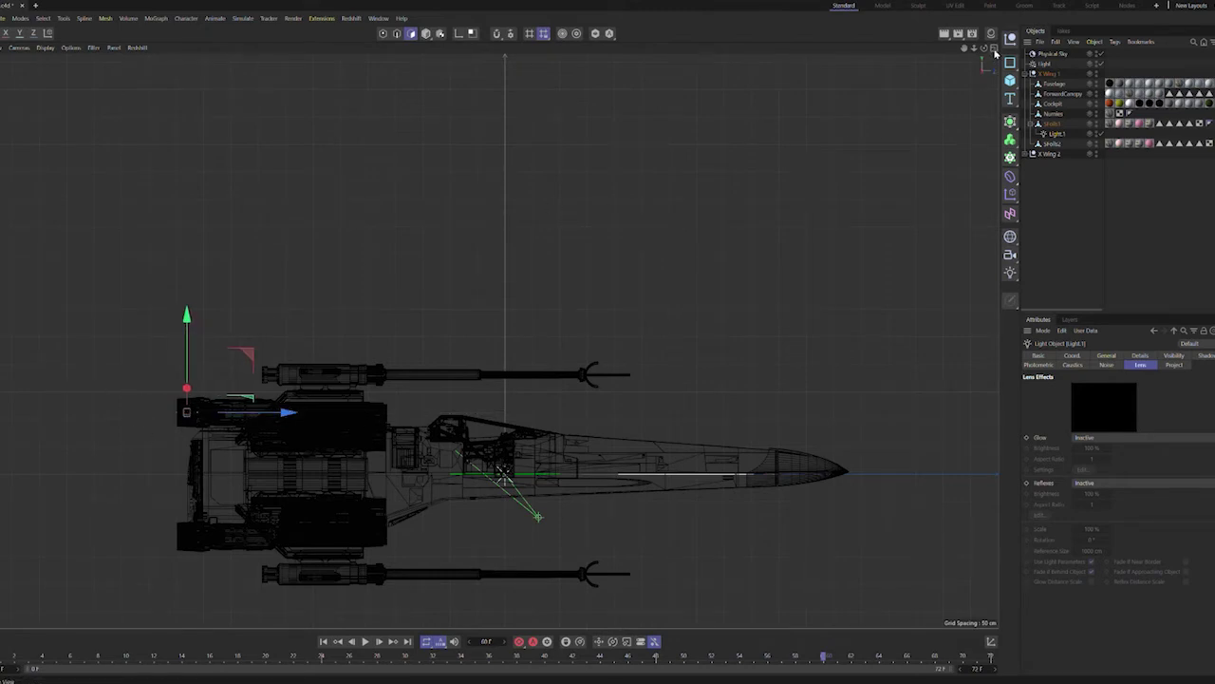
left_click(994, 48)
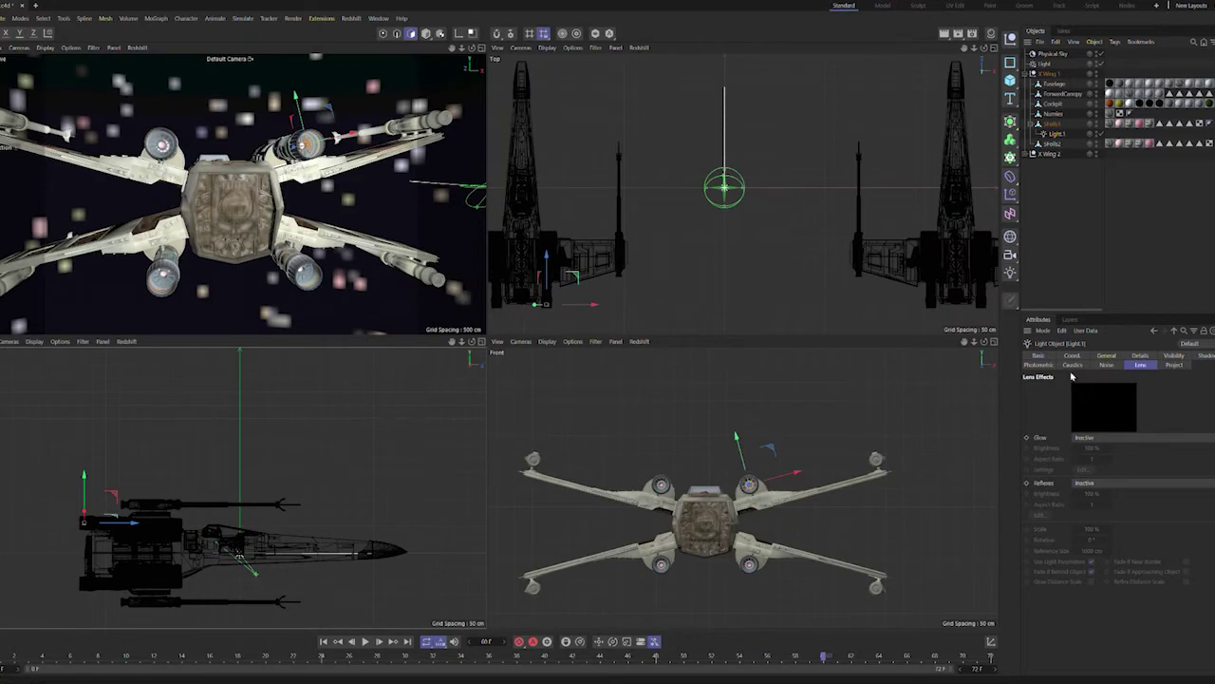
Step: Fine-tune the light's horizontal and vertical position in the Front view so it sits centred in the upper engine
left_click(994, 341)
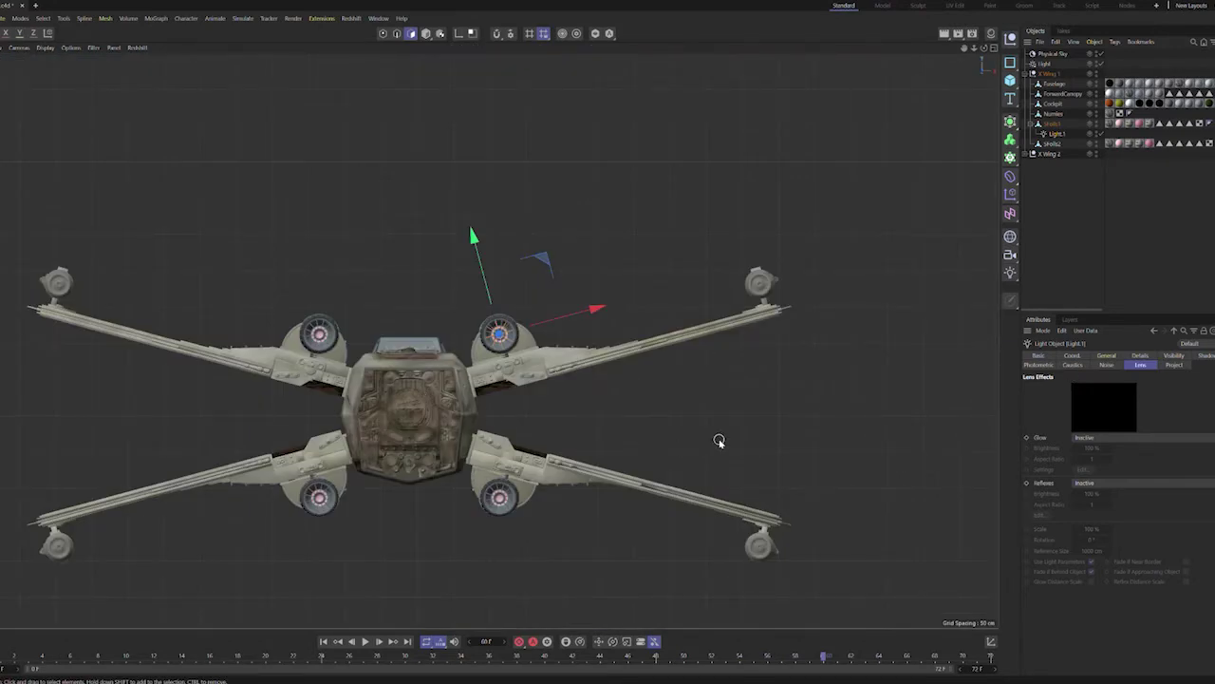
mouse_move(965, 46)
left_mouse_down()
mouse_move(995, 37)
mouse_move(972, 50)
left_mouse_up()
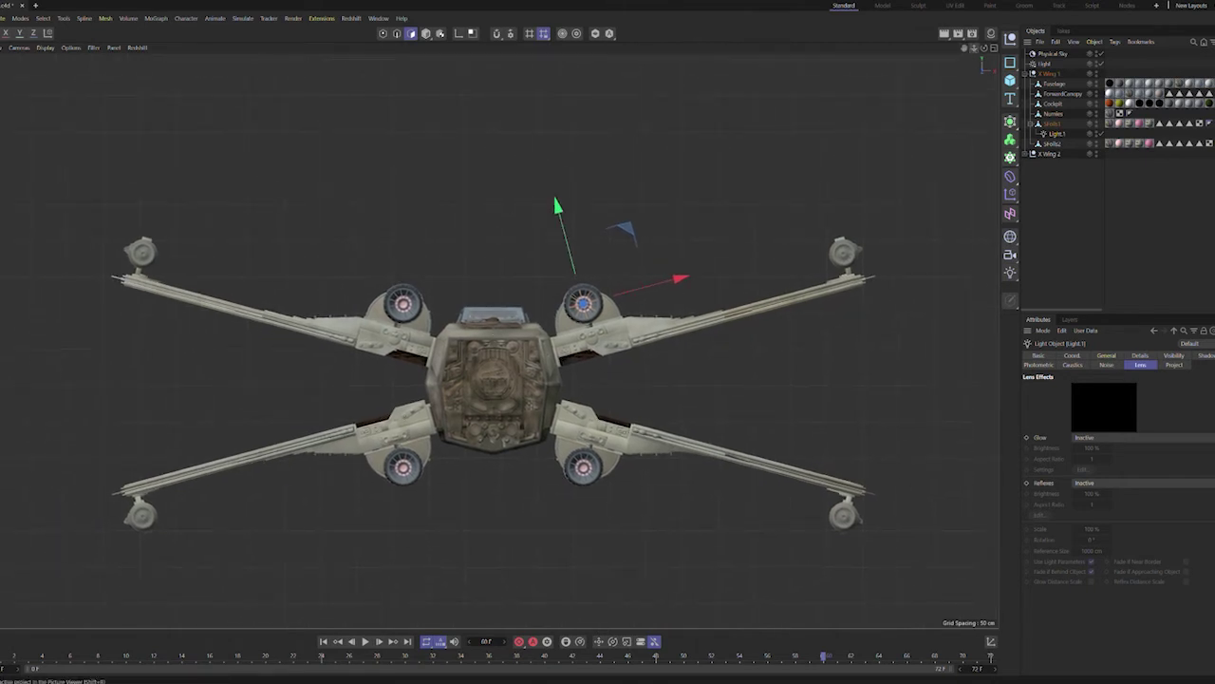
scroll(581, 321, "up", 6)
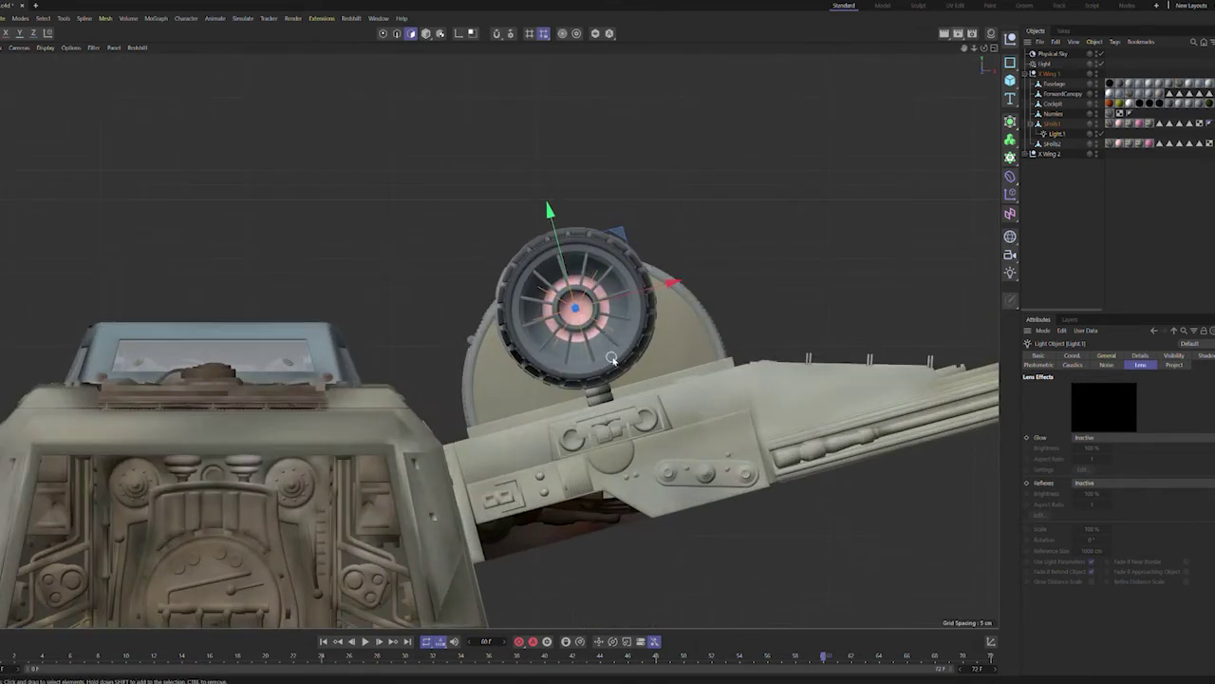
scroll(608, 338, "up", 3)
left_click_drag(513, 169, 514, 166)
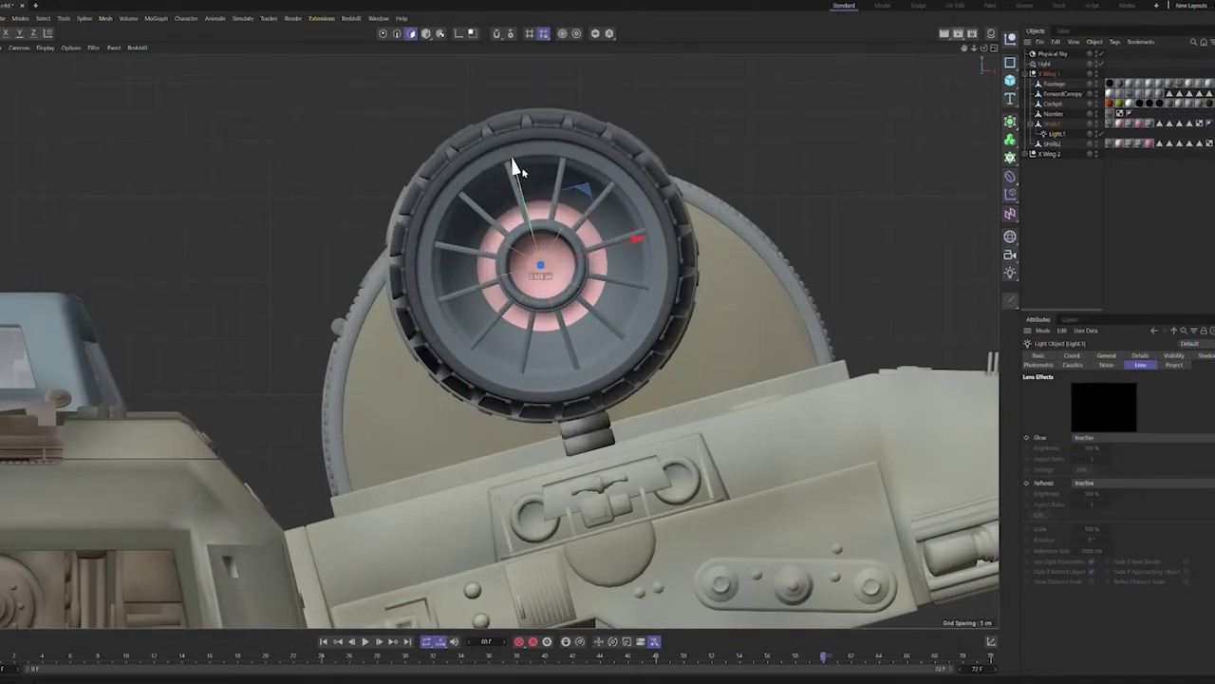
scroll(554, 276, "up", 3)
left_click_drag(502, 158, 504, 156)
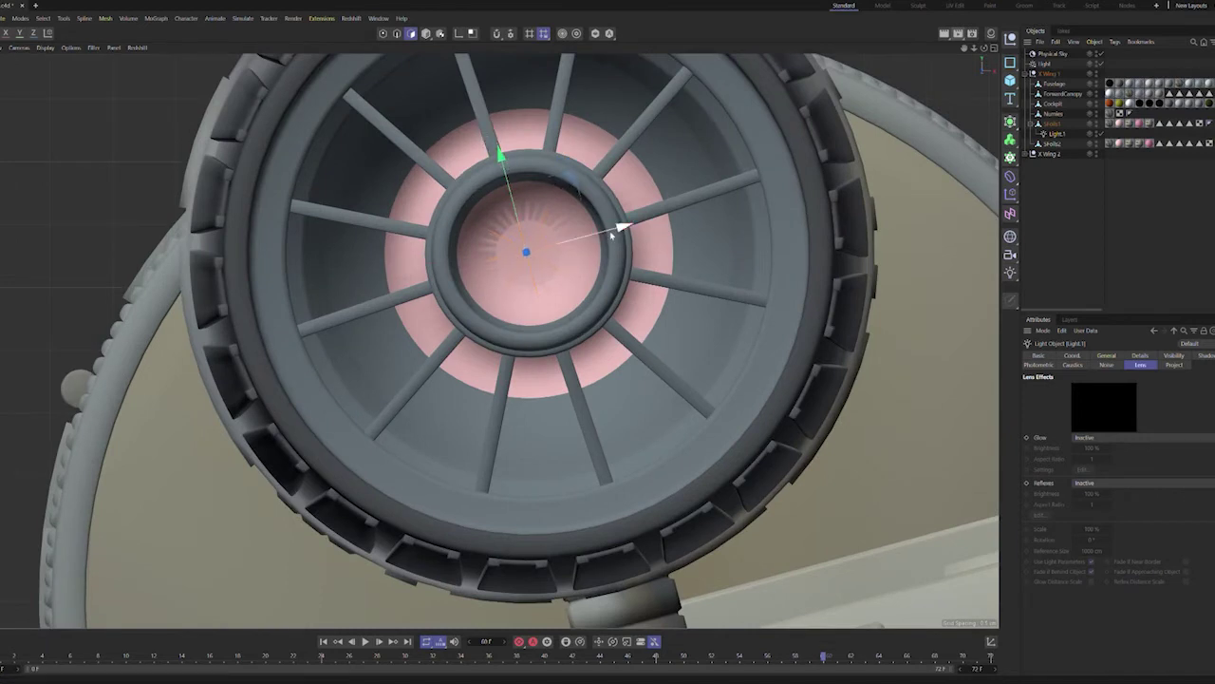
left_click_drag(625, 228, 626, 230)
scroll(634, 306, "down", 6)
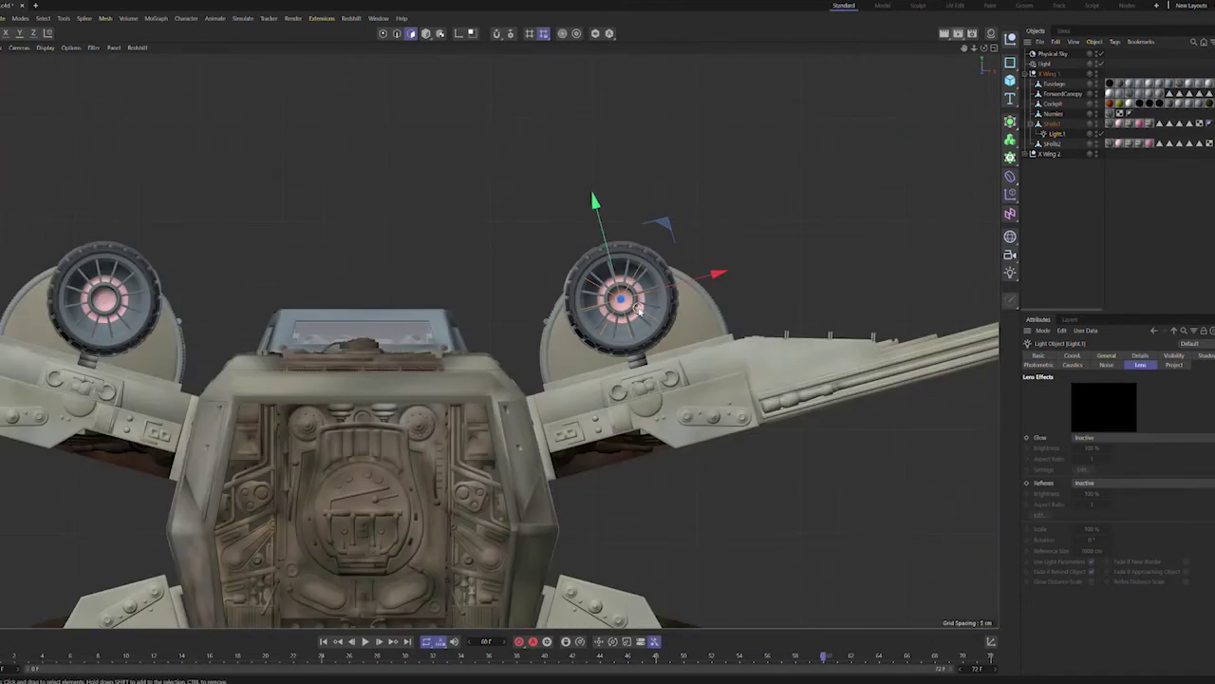
scroll(909, 143, "down", 2)
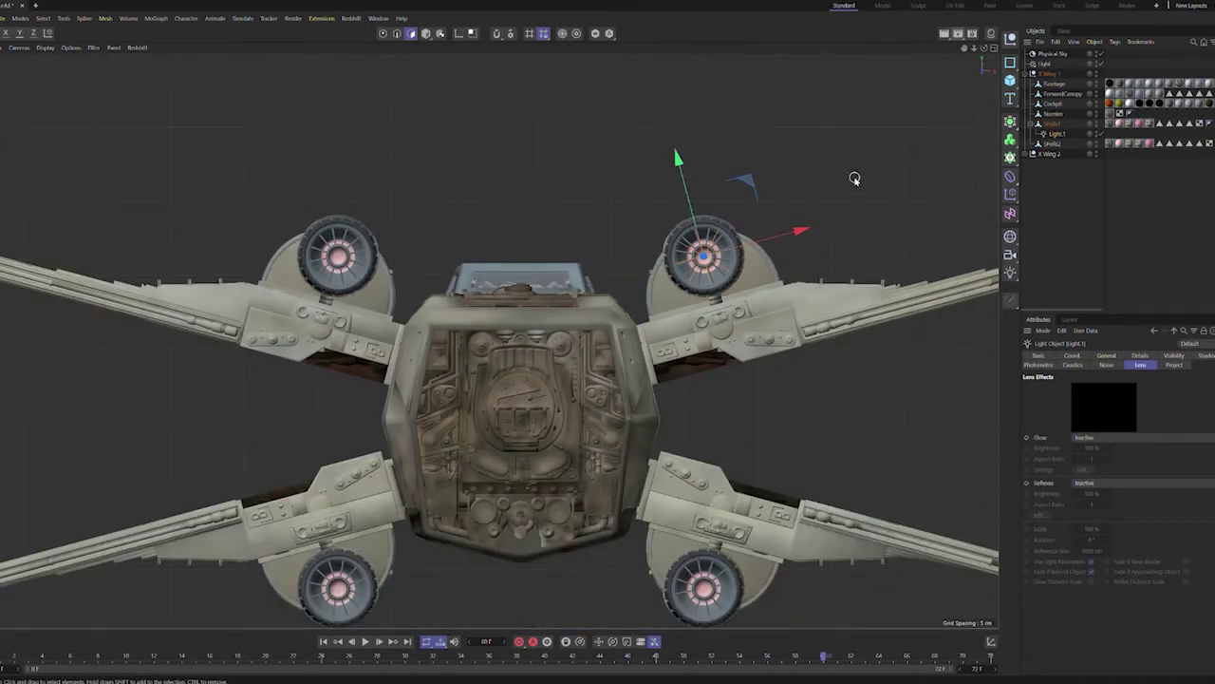
Step: Duplicate Light.1 within SFoils1 and move the copy across to SFoils1's lower engine
scroll(853, 179, "down", 3)
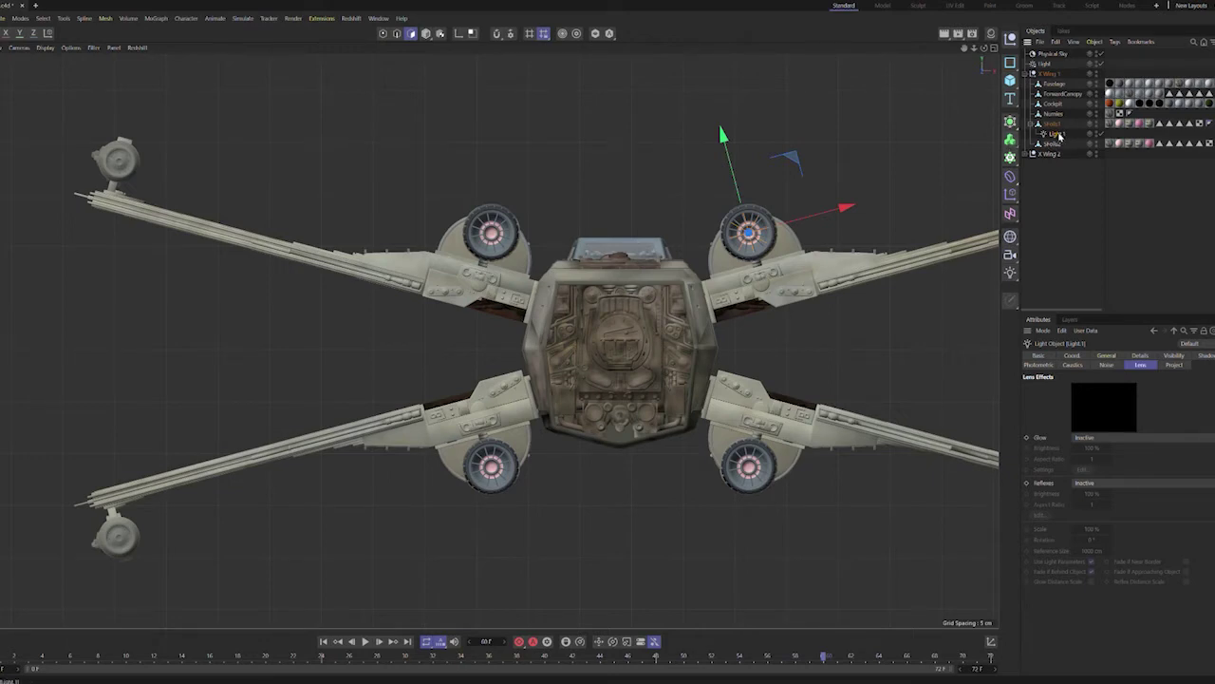
left_click_drag(1059, 135, 1064, 147, "ctrl")
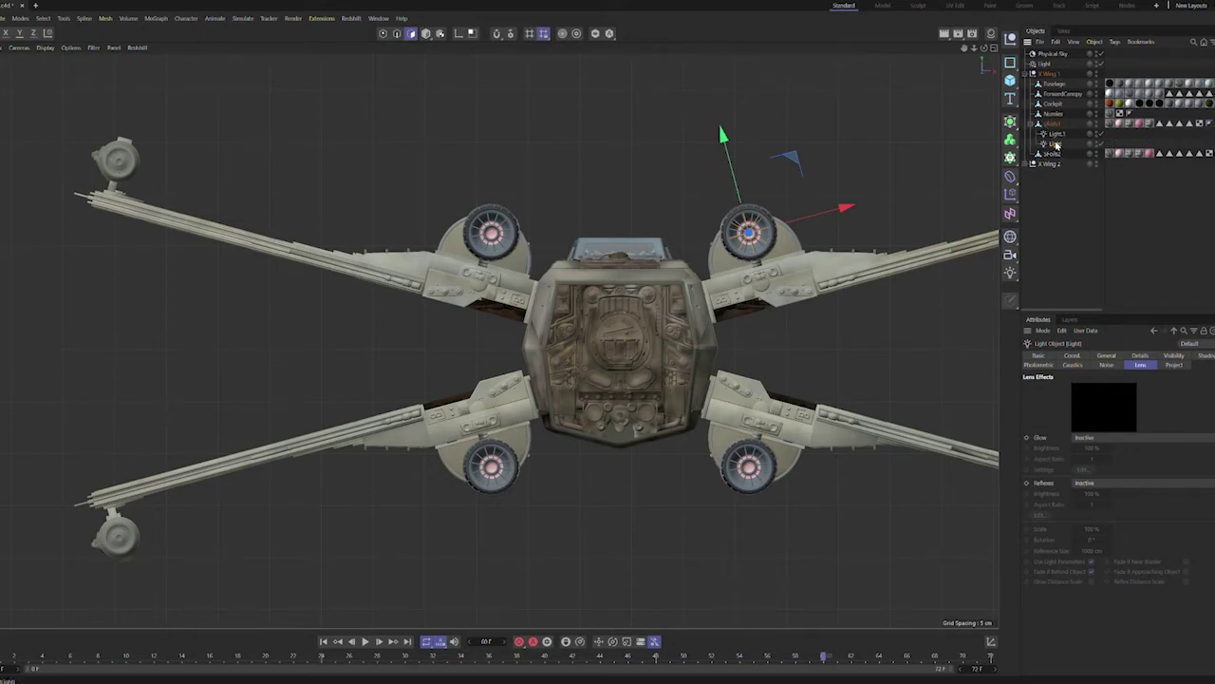
left_click_drag(846, 203, 549, 285)
left_click_drag(456, 314, 484, 363)
Step: Adjust the duplicated light's position so it sits in the centre of the lower engine glow
scroll(492, 456, "up", 10)
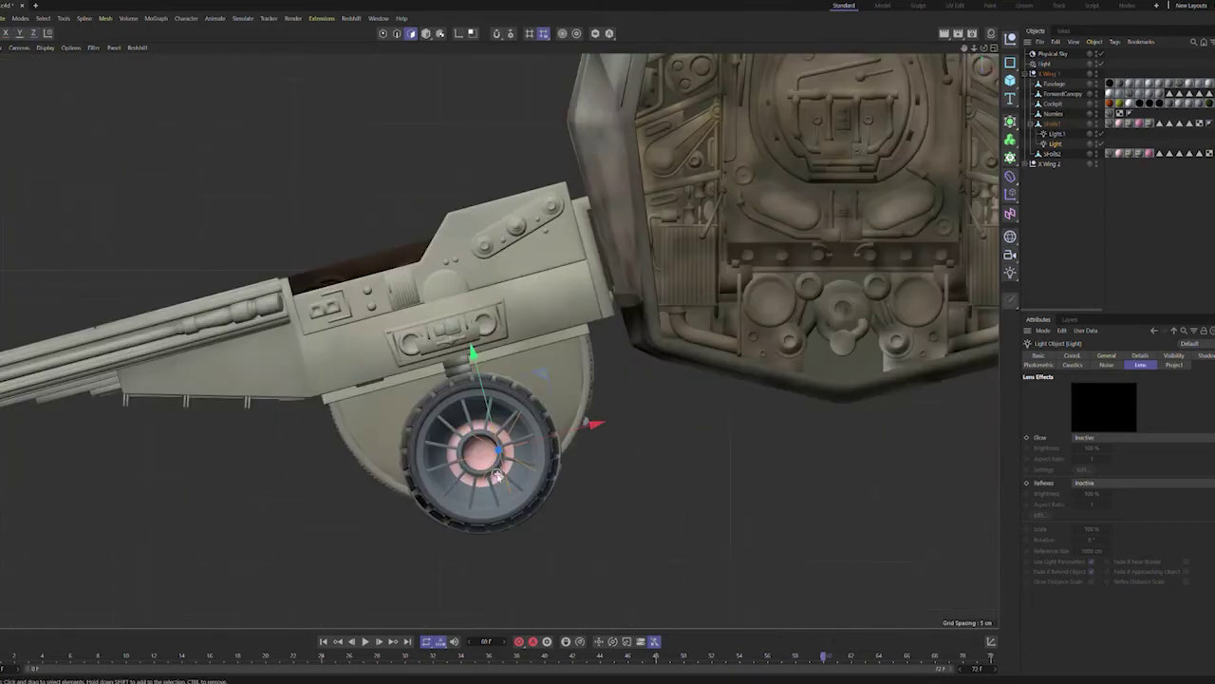
left_click_drag(602, 408, 557, 415)
left_click_drag(437, 344, 435, 342)
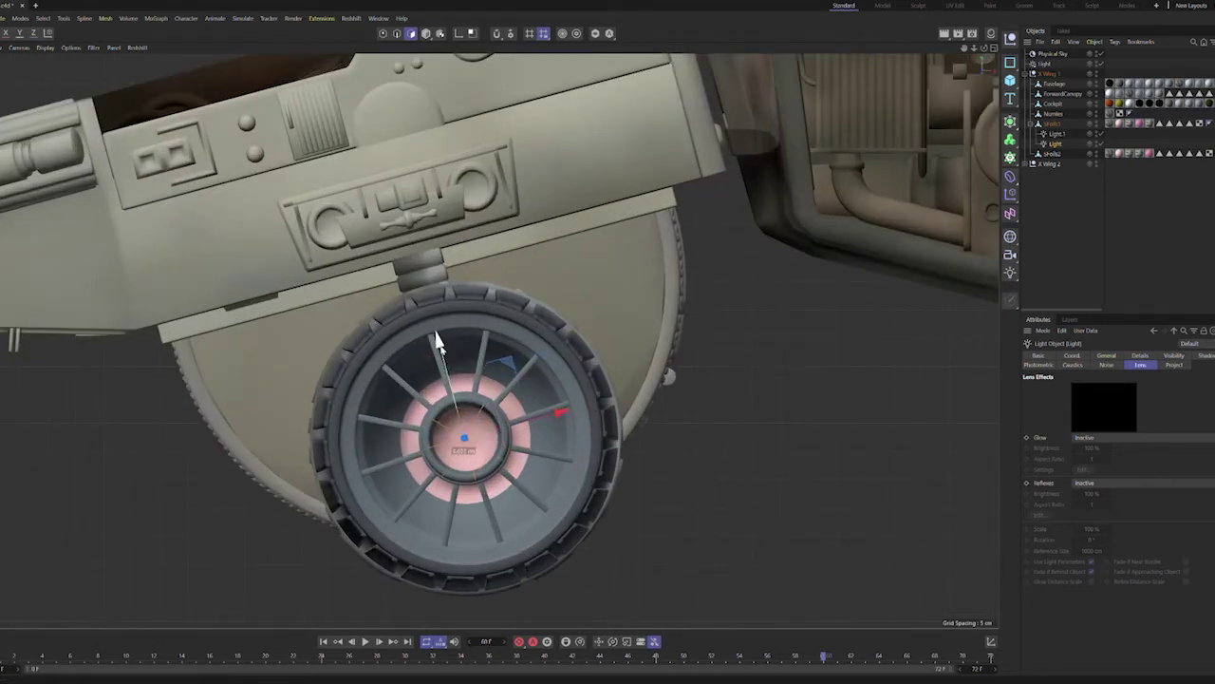
left_click_drag(562, 415, 563, 415)
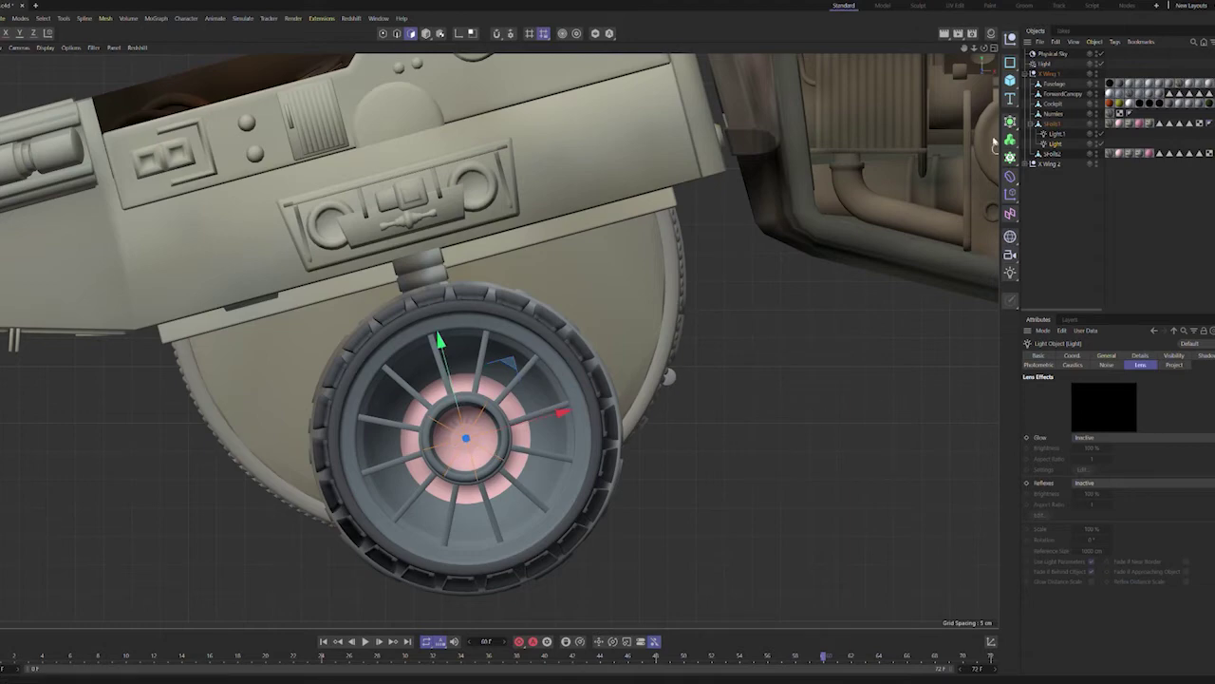
key("h")
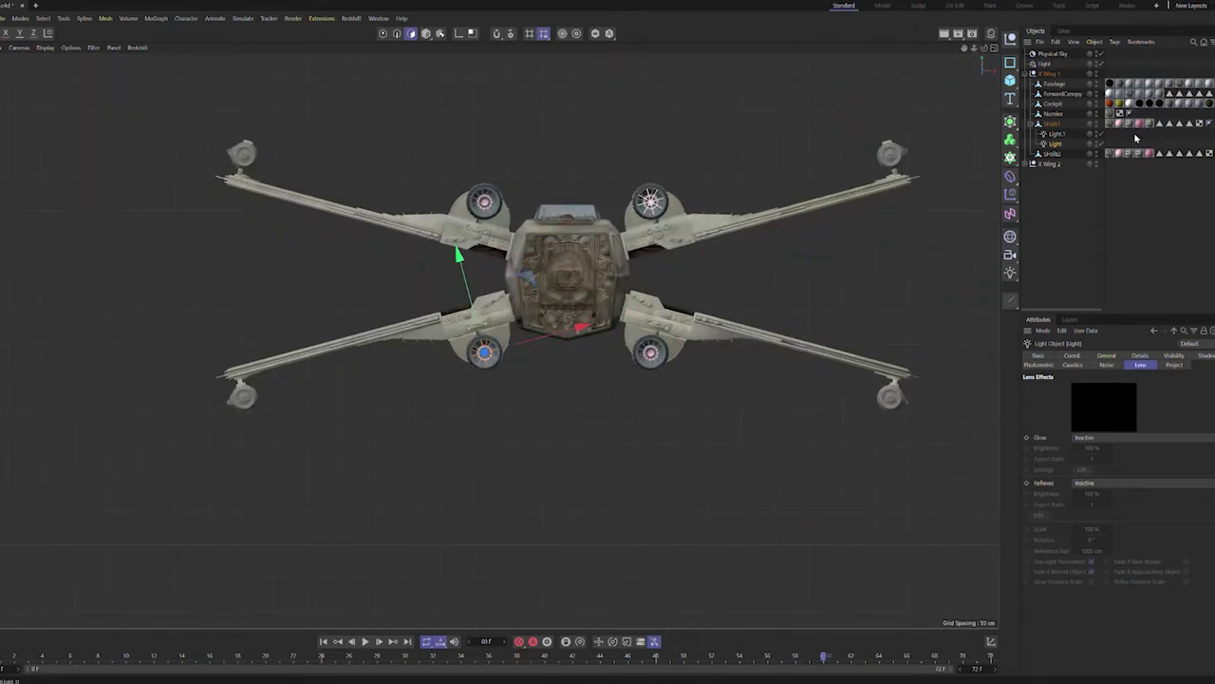
Step: Copy both engine lights from SFoils1 into SFoils2 as child objects
left_click(1080, 186)
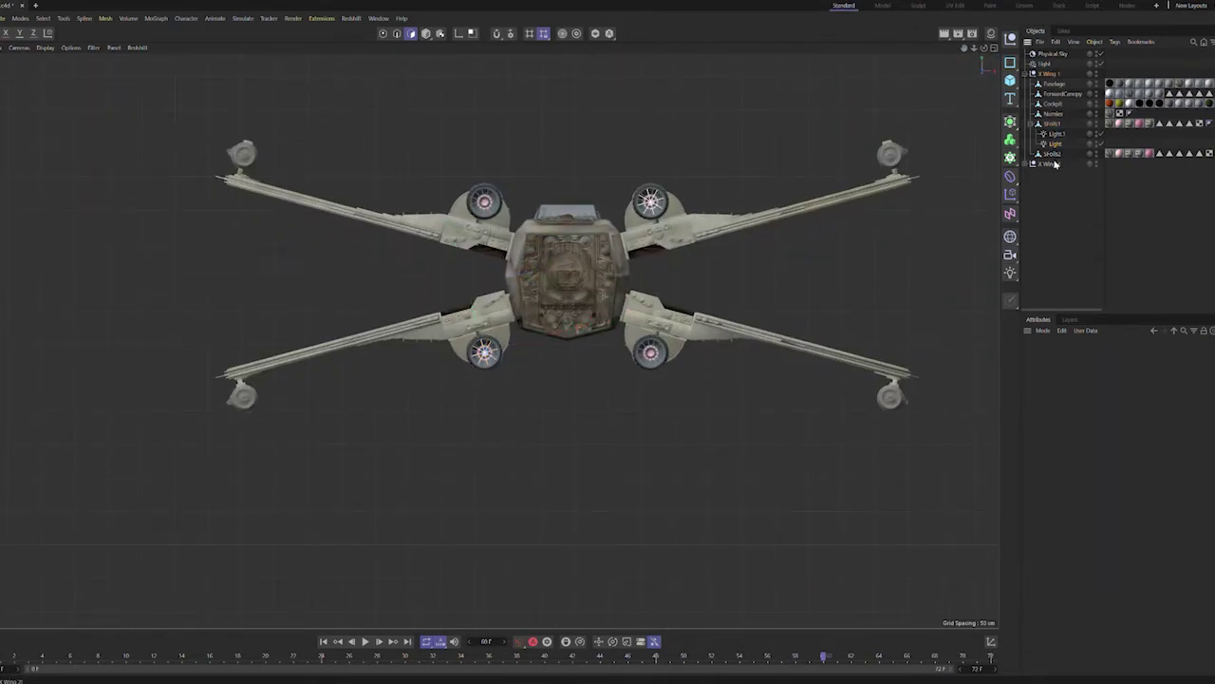
left_click(1051, 155)
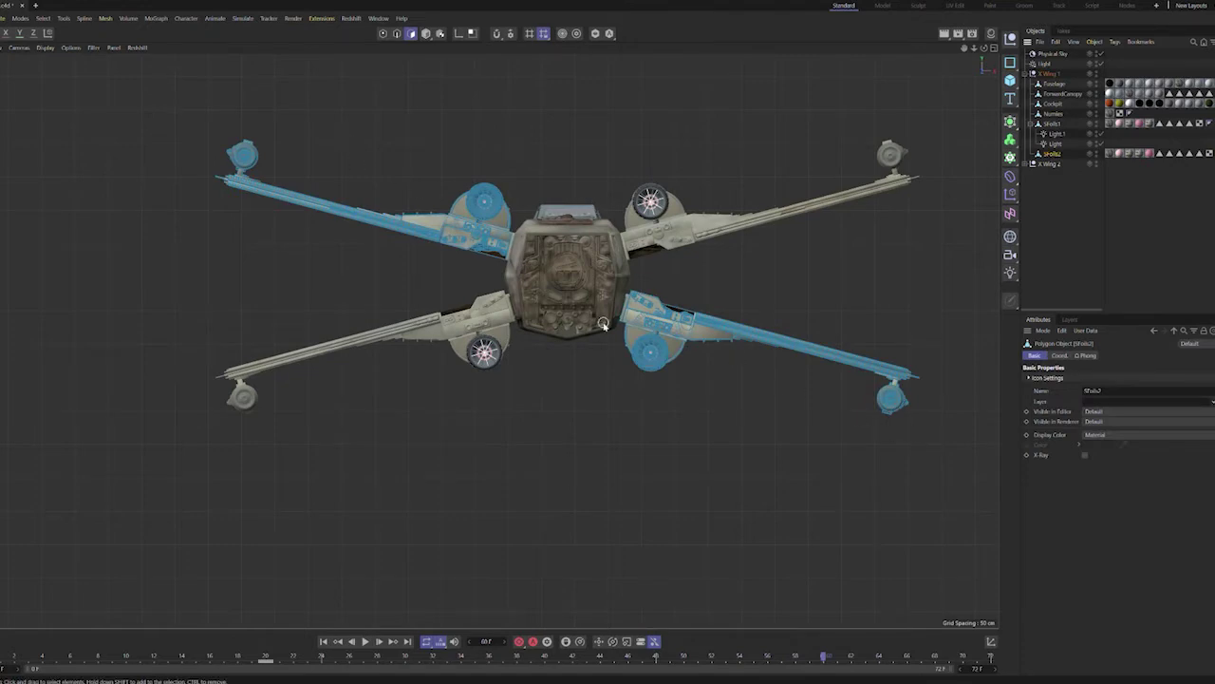
left_click(1057, 135)
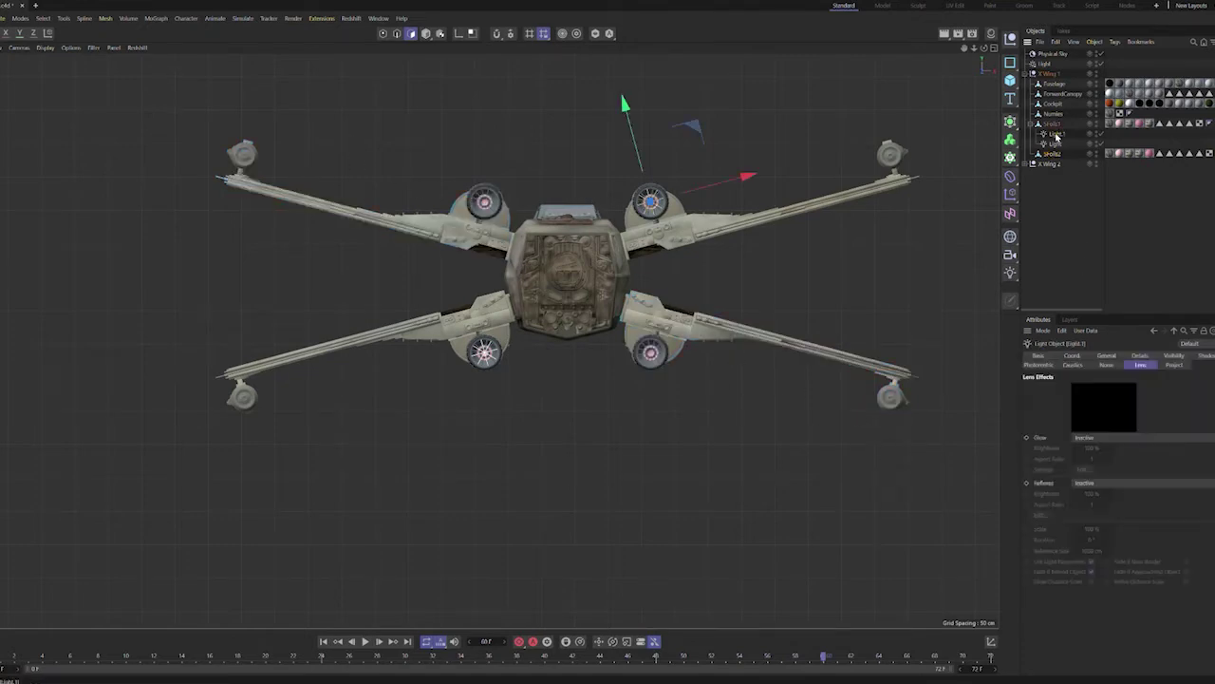
left_click(1057, 144, "ctrl")
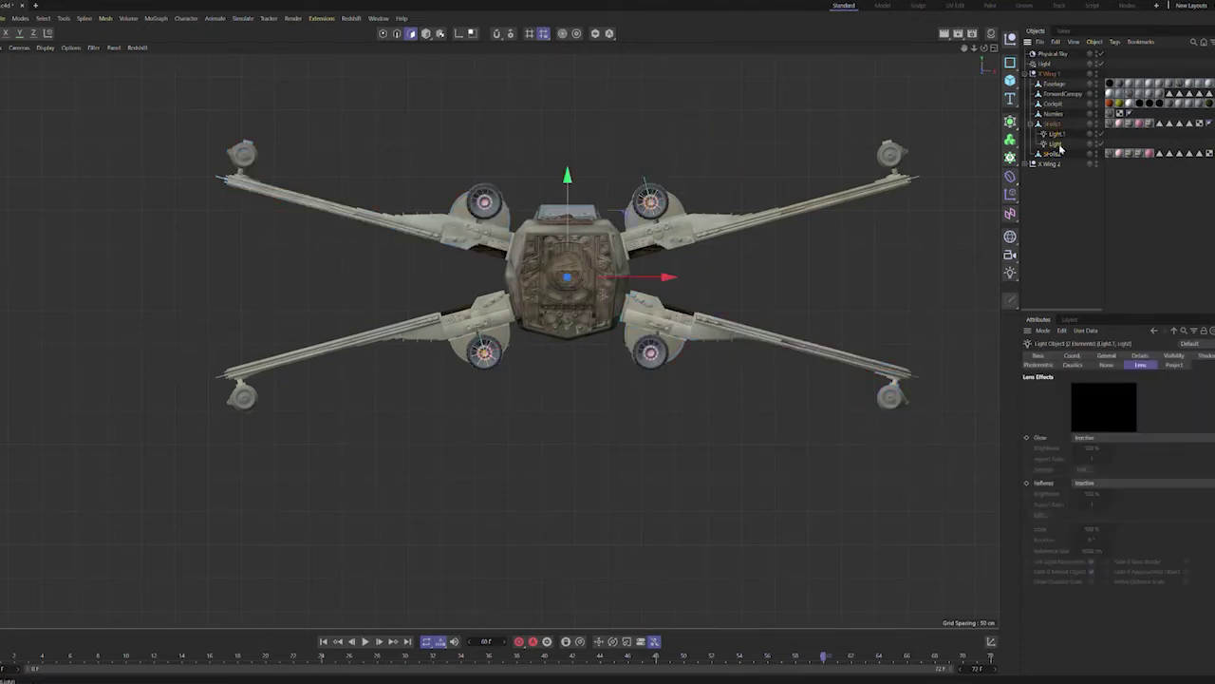
left_click_drag(1059, 146, 1065, 159)
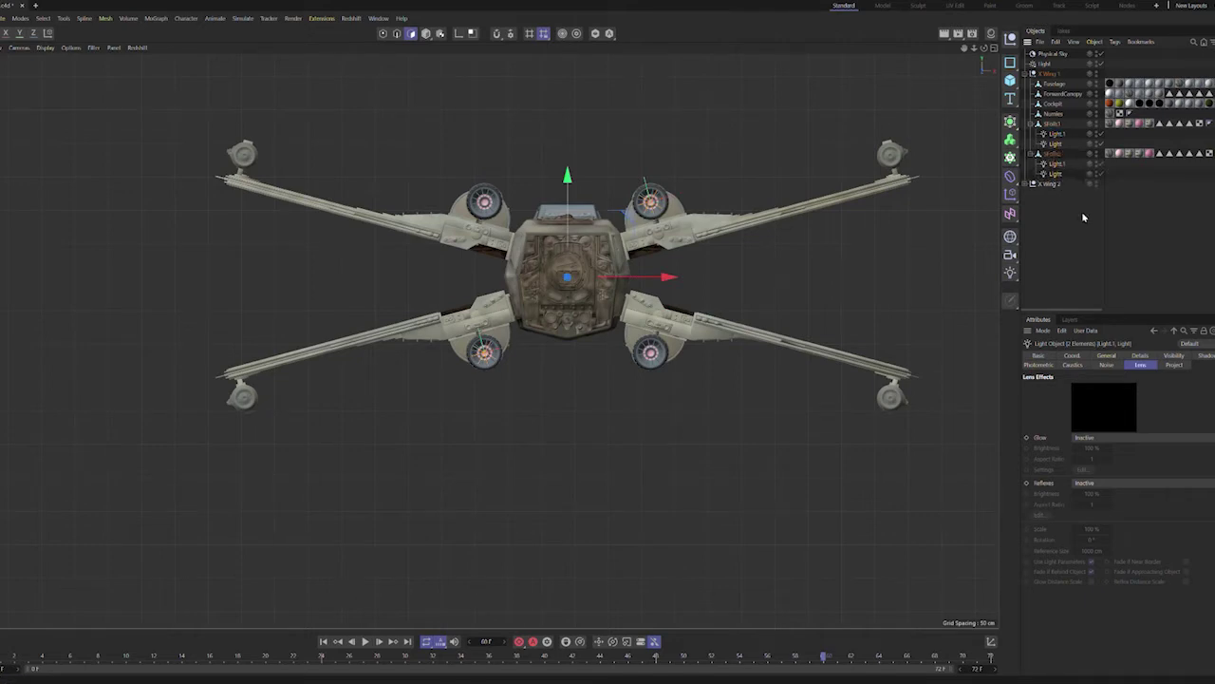
Step: Rotate the two SFoils2 light copies together around the fuselage so they sit in SFoils2's upper and lower engines
left_click(1082, 211)
left_click(1057, 164)
left_click(1061, 176, "ctrl")
key("r")
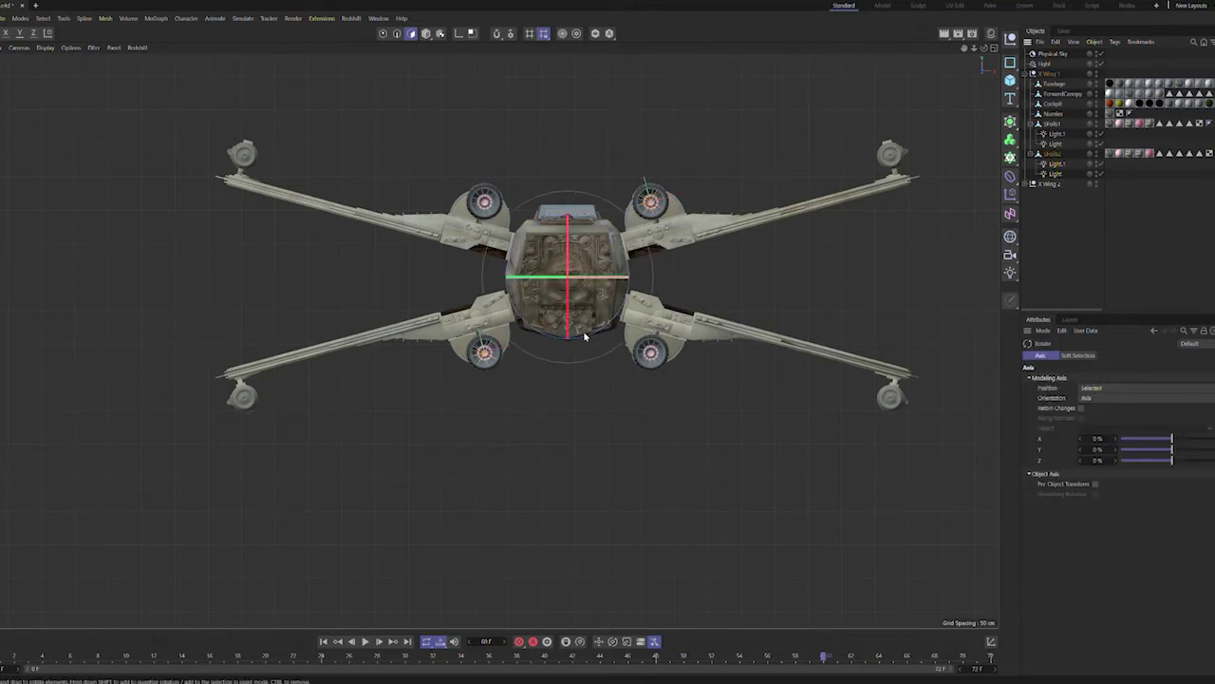
left_click_drag(585, 340, 641, 256)
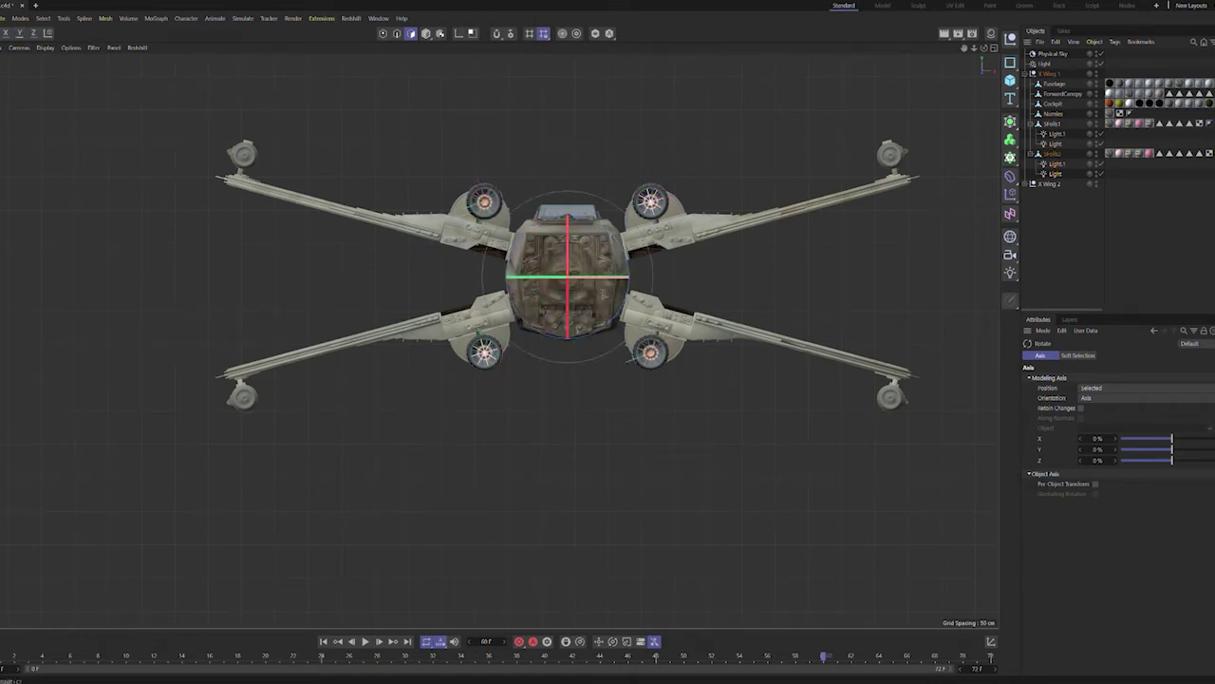
key("9")
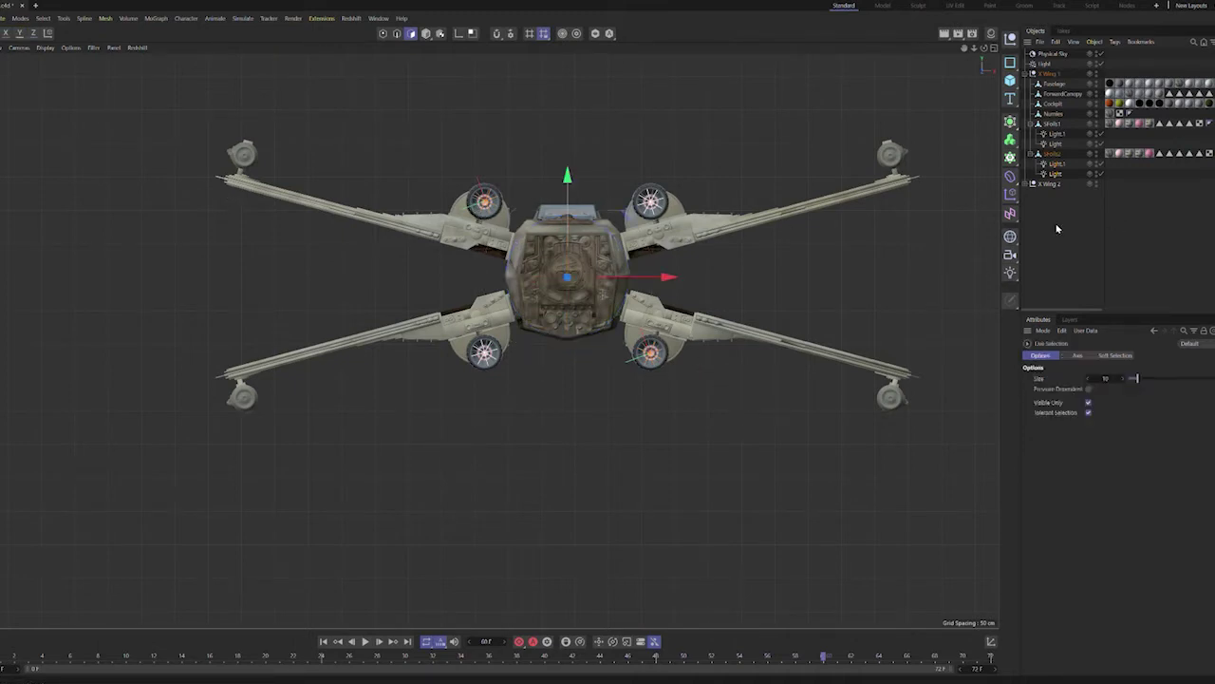
Step: Fine-tune the position of Light.1 under SFoils2 so it sits centred in its upper engine
left_click(1057, 164)
key("o")
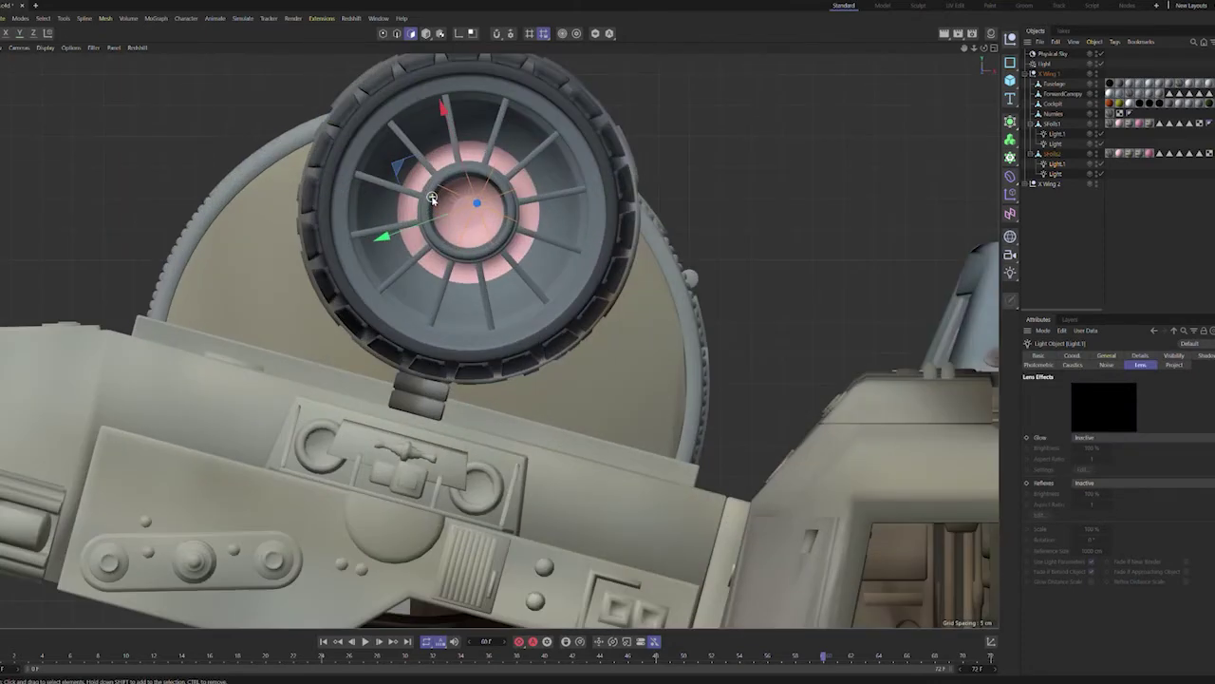
left_click_drag(382, 235, 368, 241)
left_click_drag(434, 108, 432, 115)
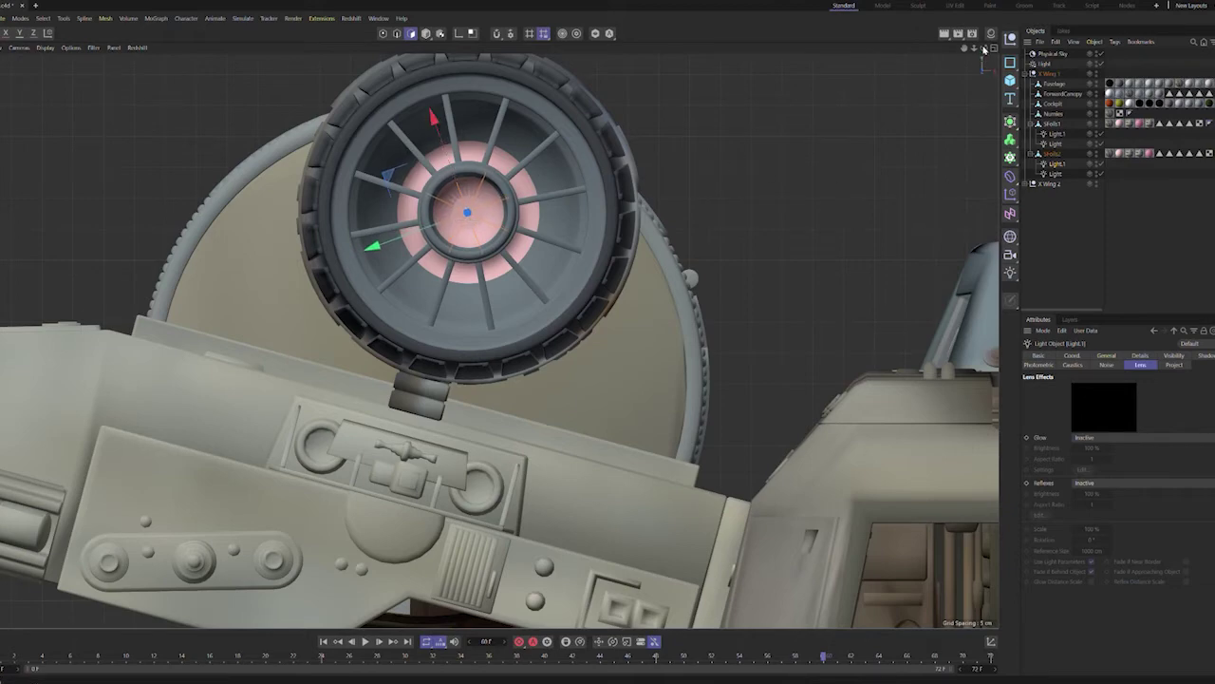
key("h")
scroll(862, 281, "up", 1)
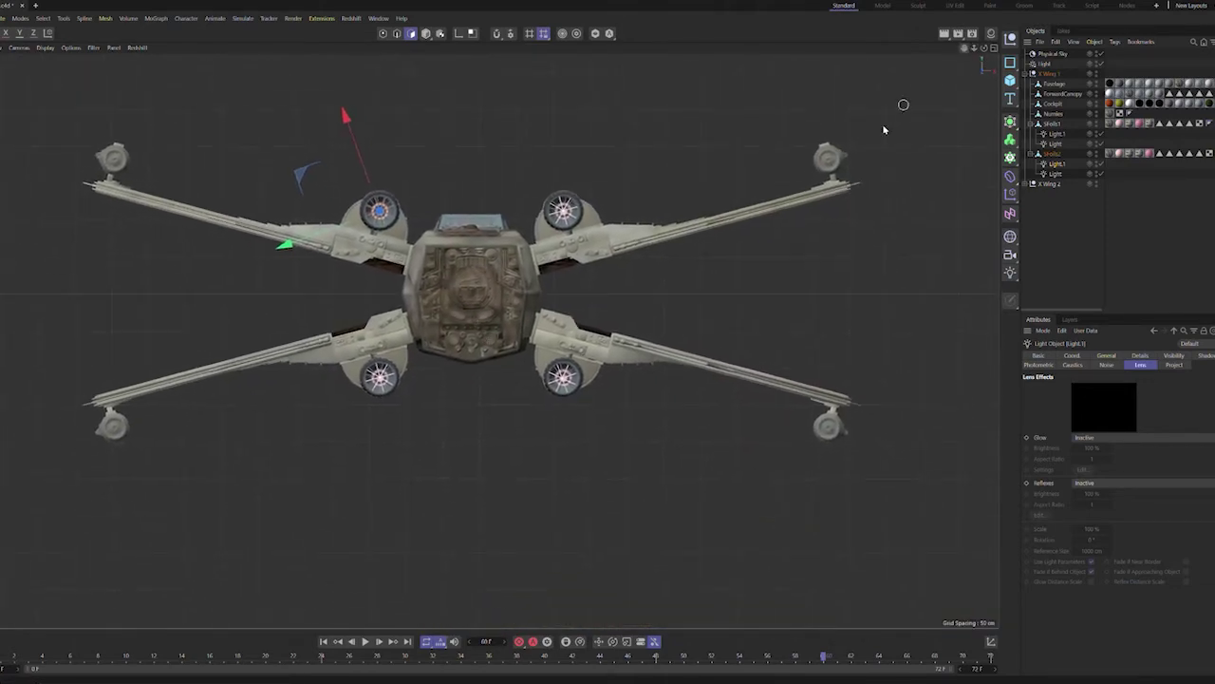
Step: Centre the other SFoils2 light in the glow of its lower engine
scroll(862, 281, "up", 6)
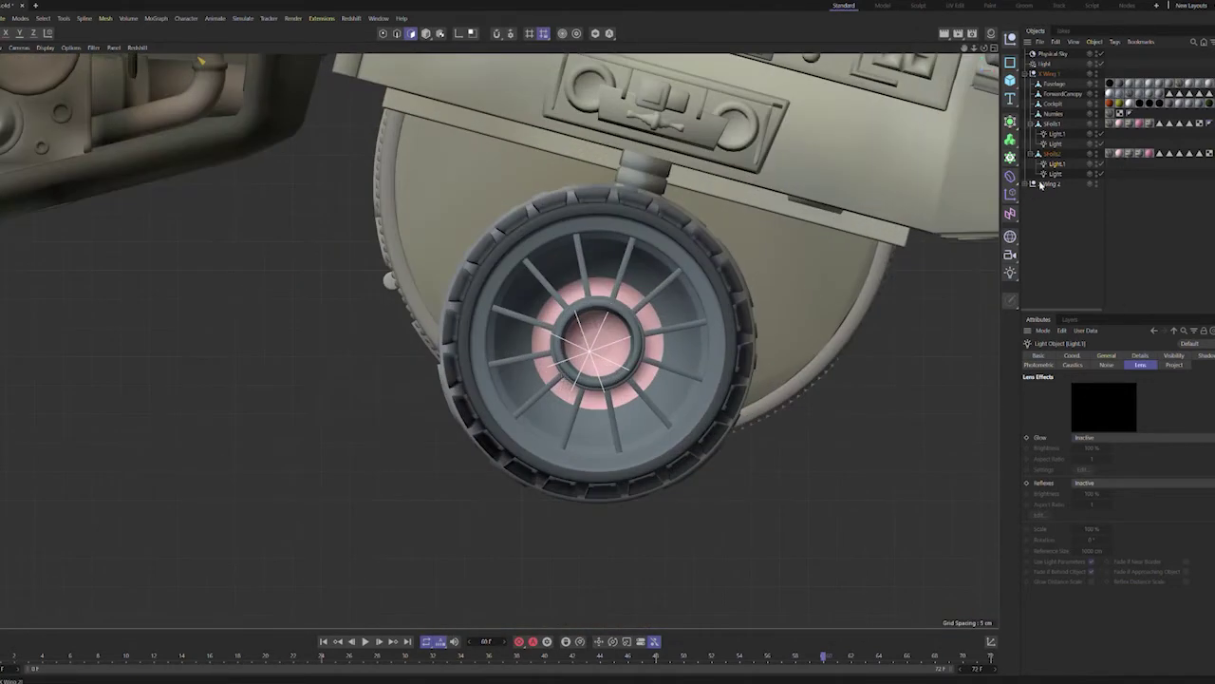
left_click(1054, 173)
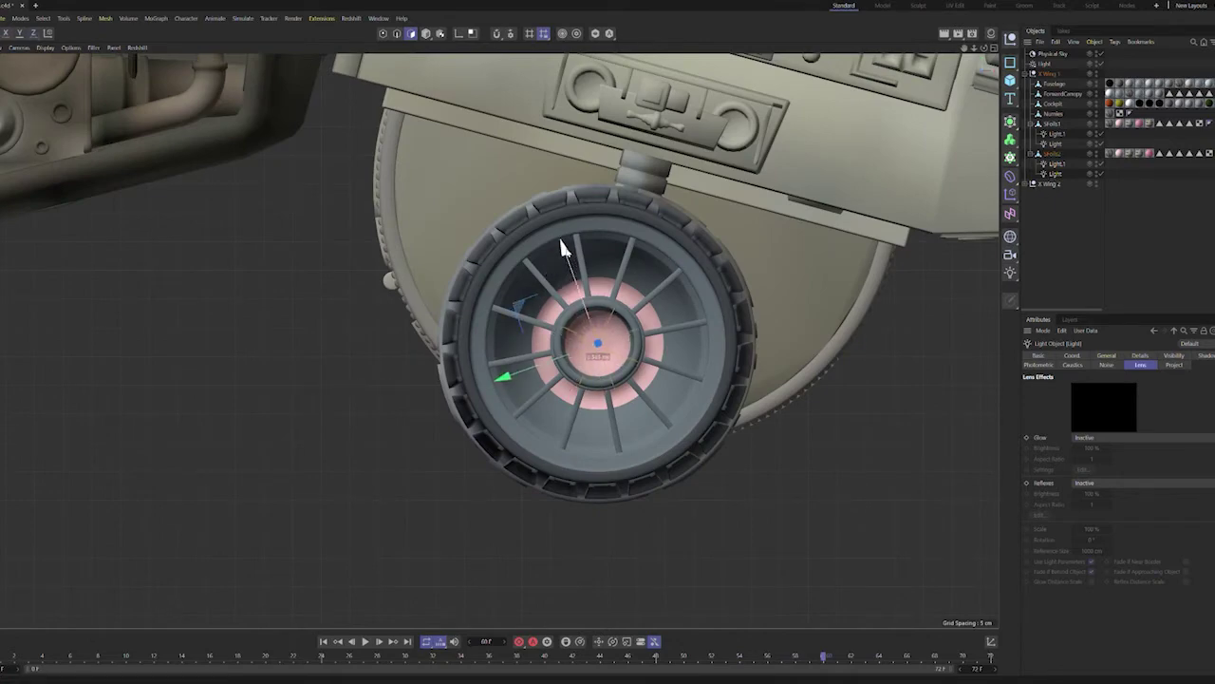
scroll(985, 152, "down", 10)
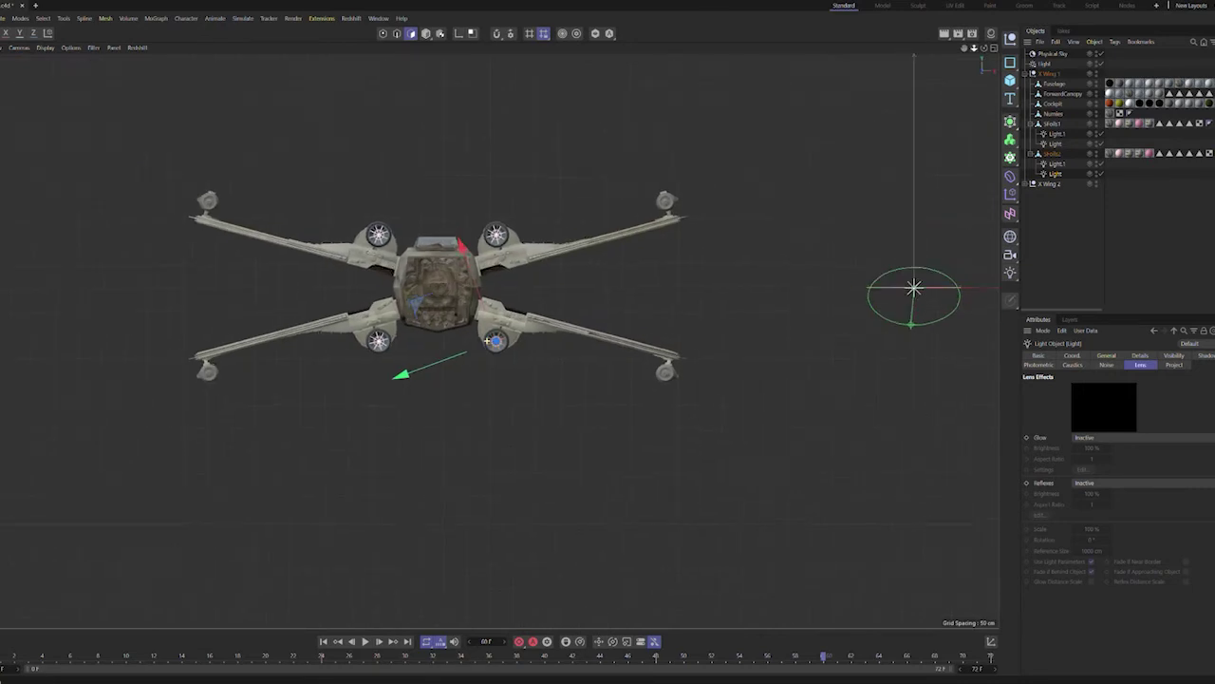
scroll(911, 147, "up", 2)
left_click_drag(965, 48, 968, 78)
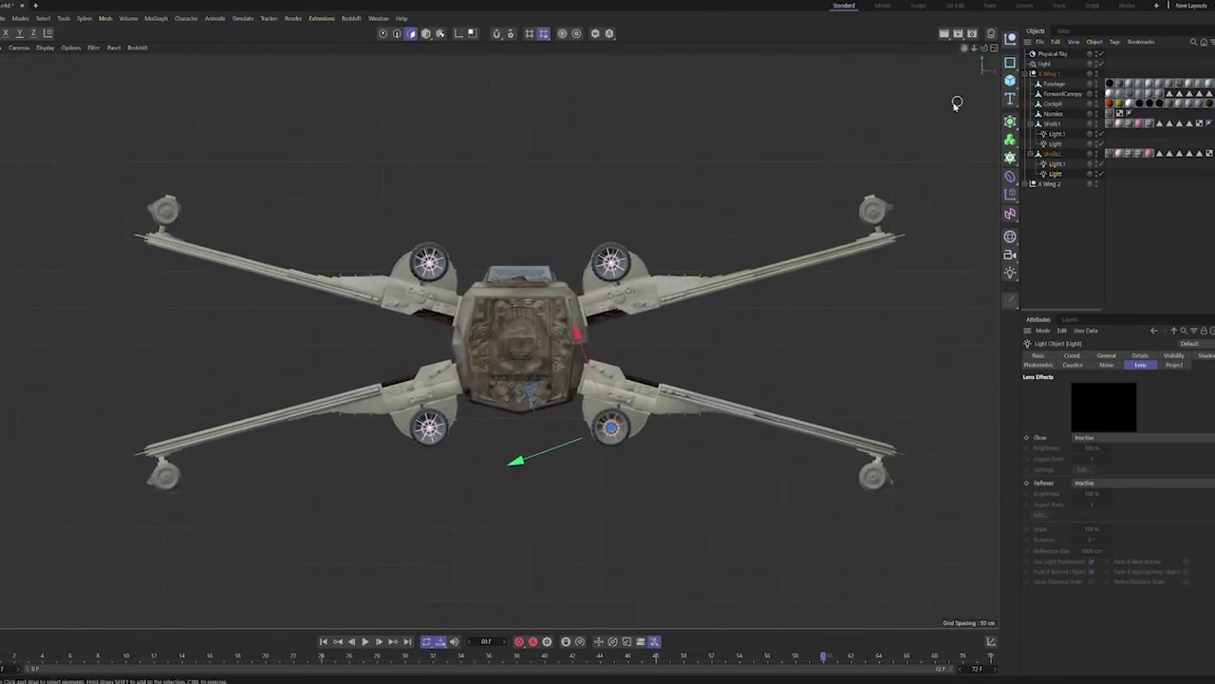
Step: Switch to Model mode with SFoils1 selected and collapse the SFoils1 and SFoils2 hierarchies
left_click(1056, 133)
left_click(1056, 144)
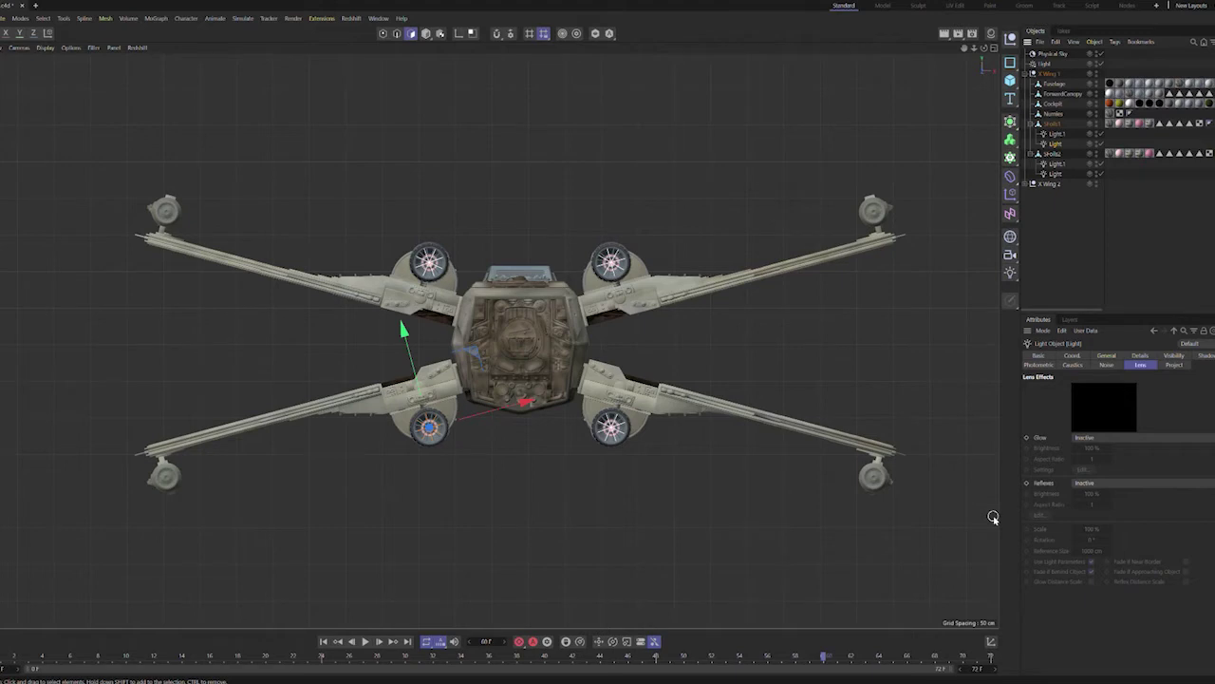
left_click(1054, 124)
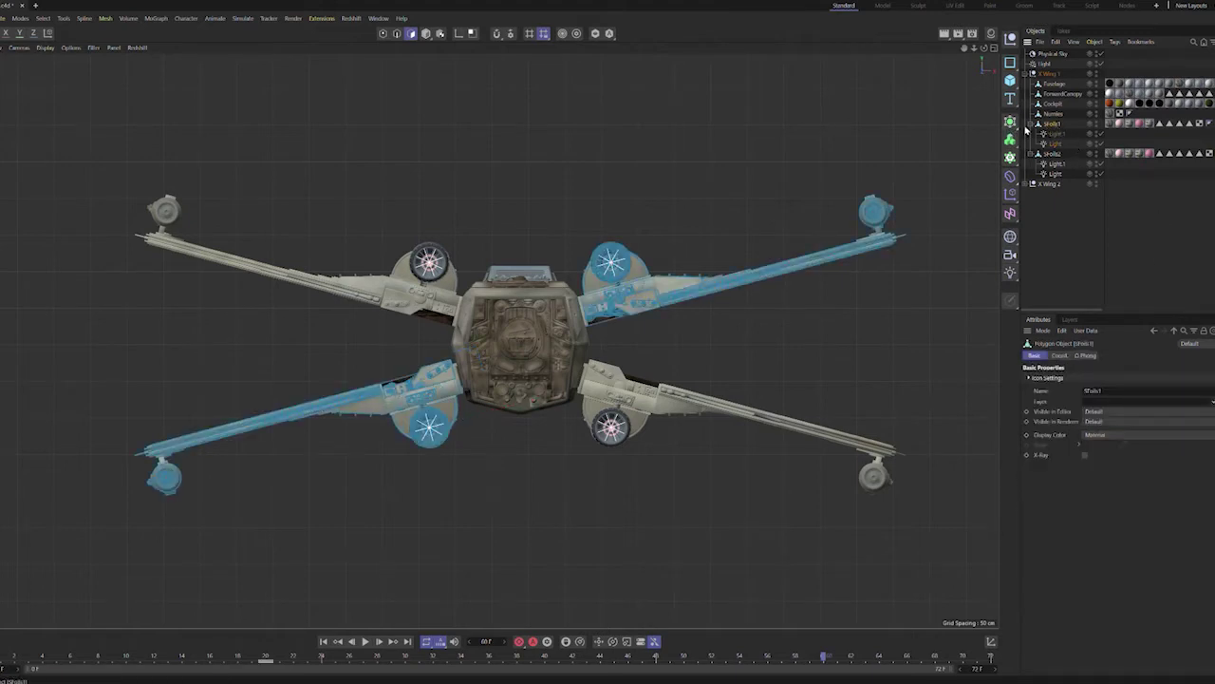
left_click(1029, 124)
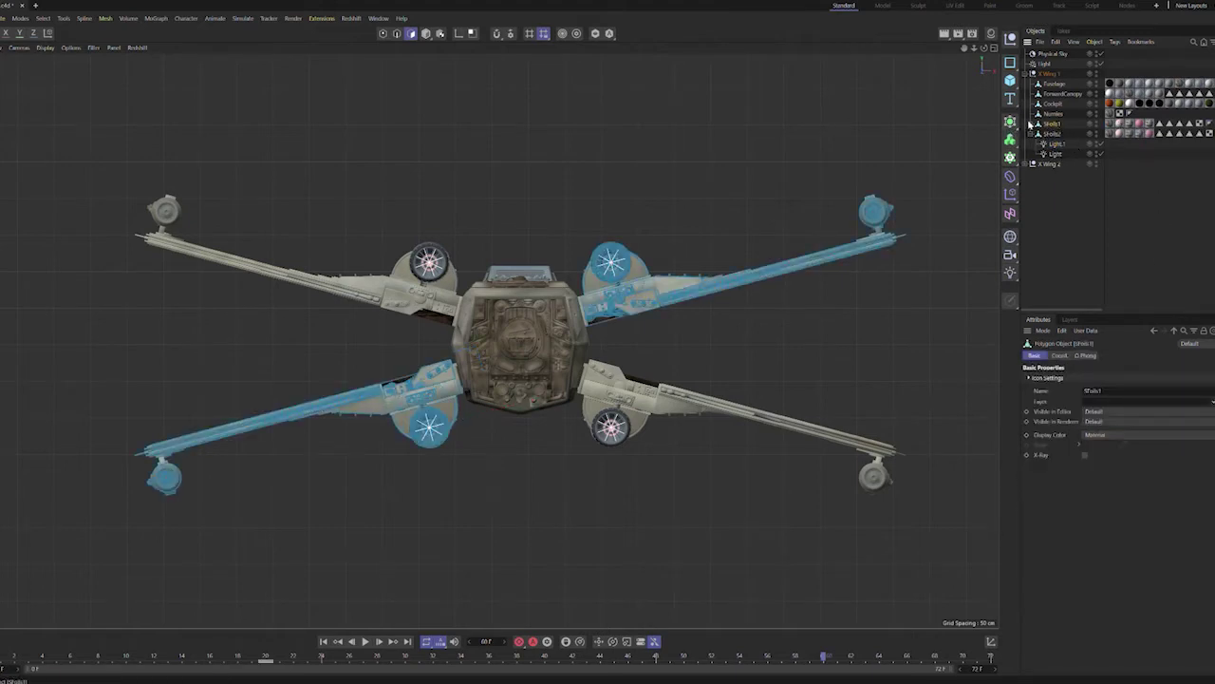
left_click(425, 34)
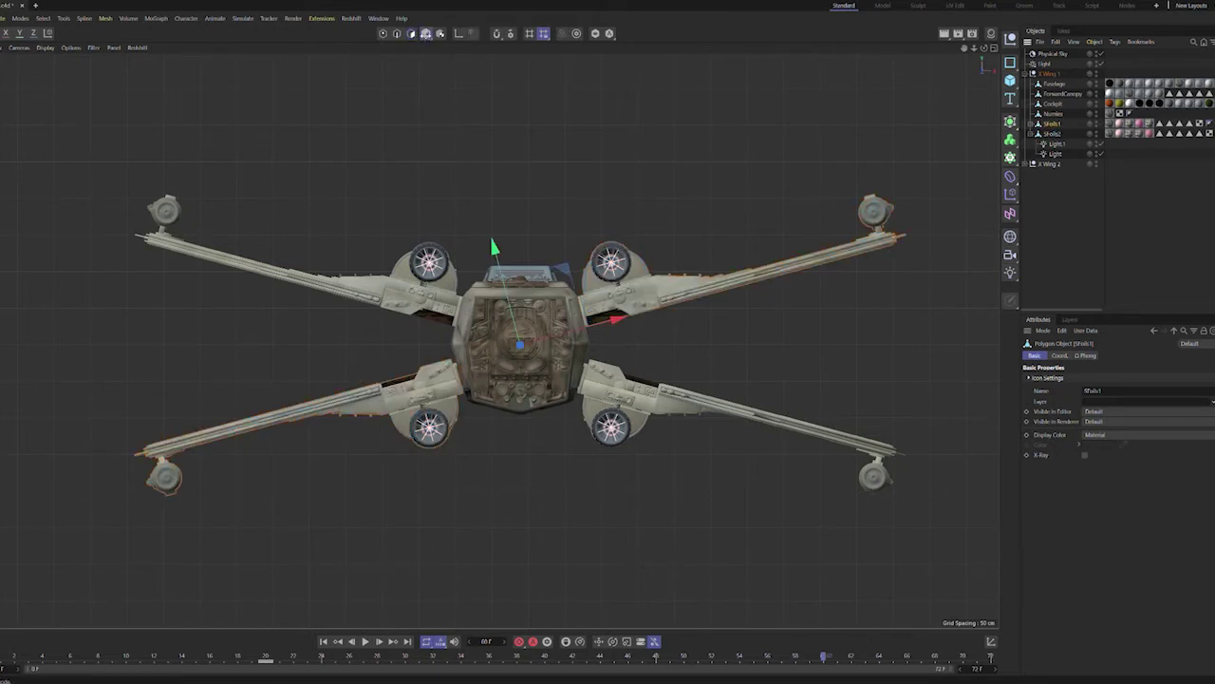
left_click(1031, 134)
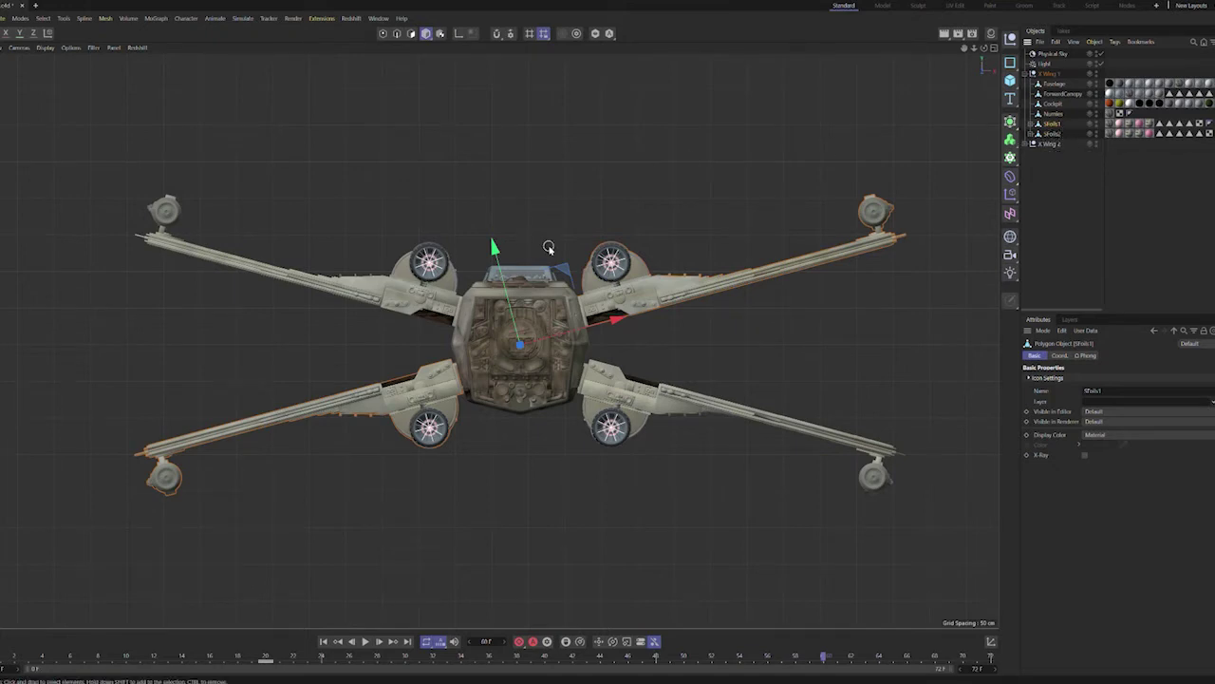
Step: Try moving SFoils1 and SFoils2 to test whether their lights follow, and undo the moves
left_click_drag(494, 249, 491, 120)
key("ctrl+z")
left_click(1033, 124)
left_click(1033, 124)
left_click(1053, 134)
mouse_move(560, 255)
left_mouse_down()
mouse_move(581, 112)
mouse_move(499, 442)
mouse_move(574, 156)
mouse_move(572, 237)
left_mouse_up()
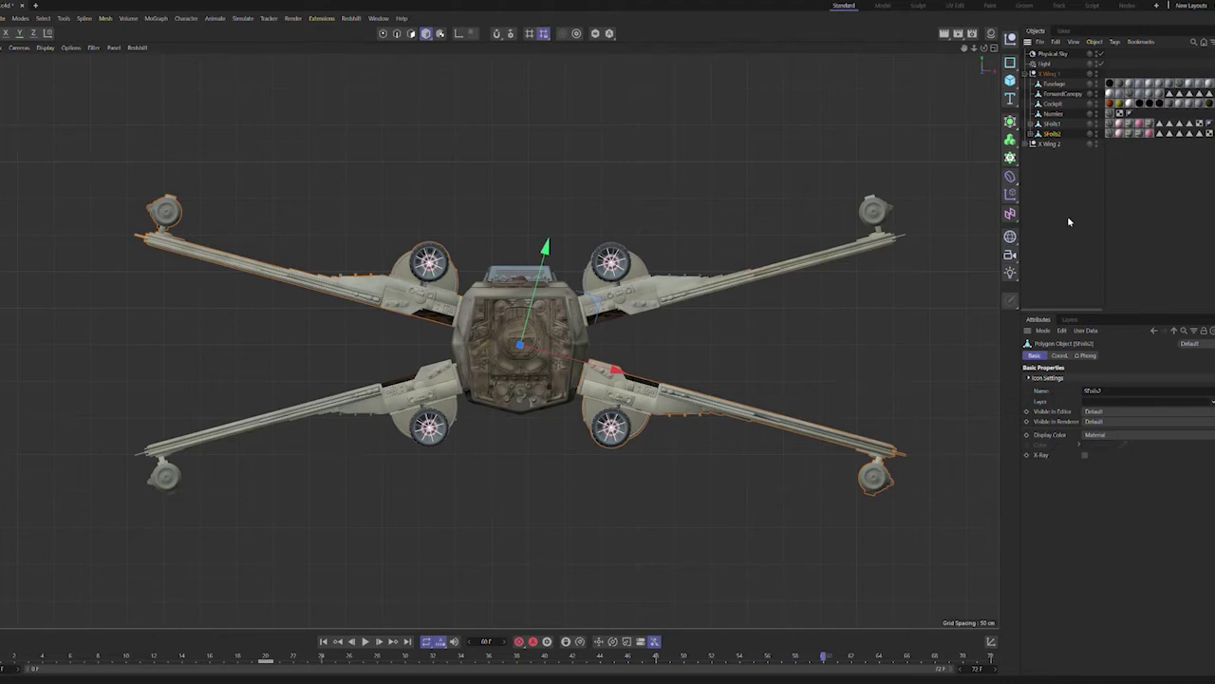
Step: Inspect the X-wing's rear engines in the perspective view and render a preview of them
left_click(993, 49)
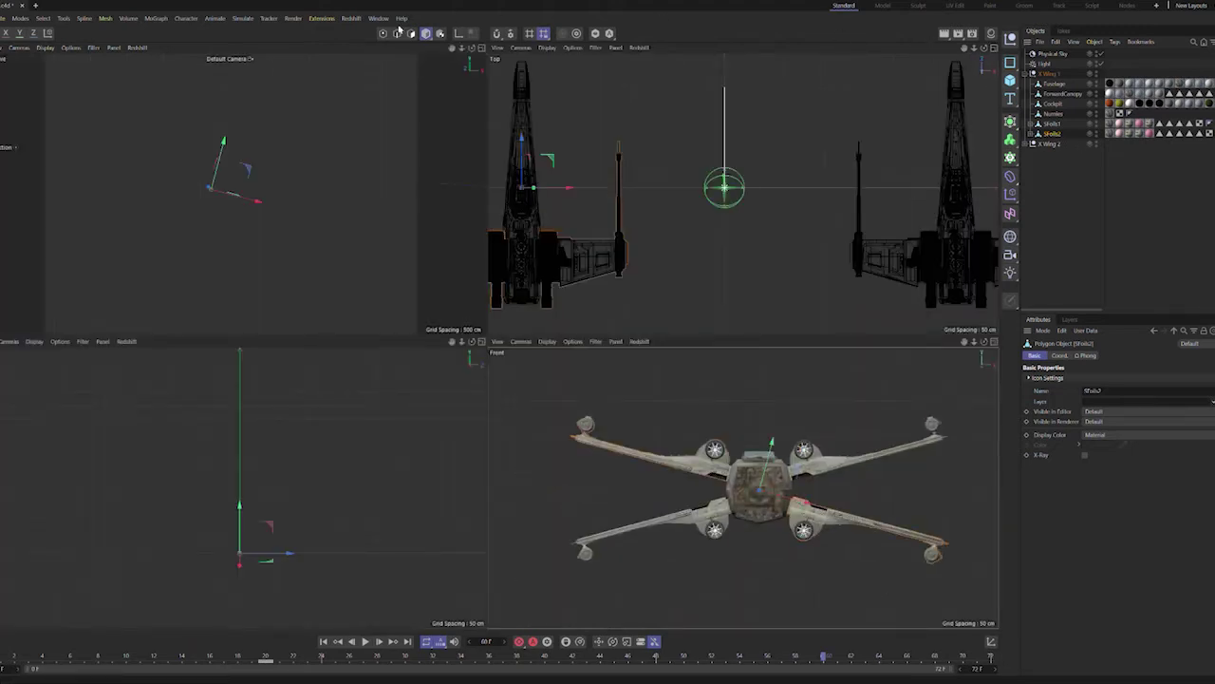
middle_click(464, 58)
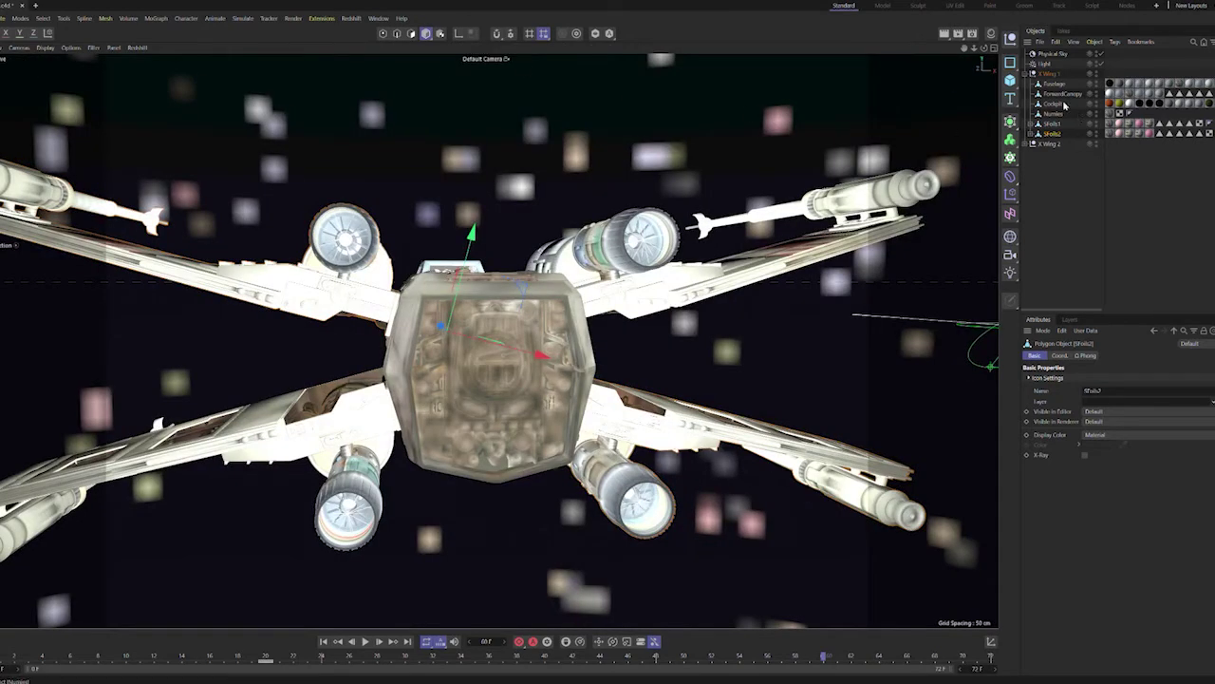
mouse_move(974, 47)
left_mouse_down()
mouse_move(921, 66)
mouse_move(978, 49)
mouse_move(926, 59)
mouse_move(968, 51)
mouse_move(955, 55)
left_mouse_up()
scroll(462, 327, "up", 3)
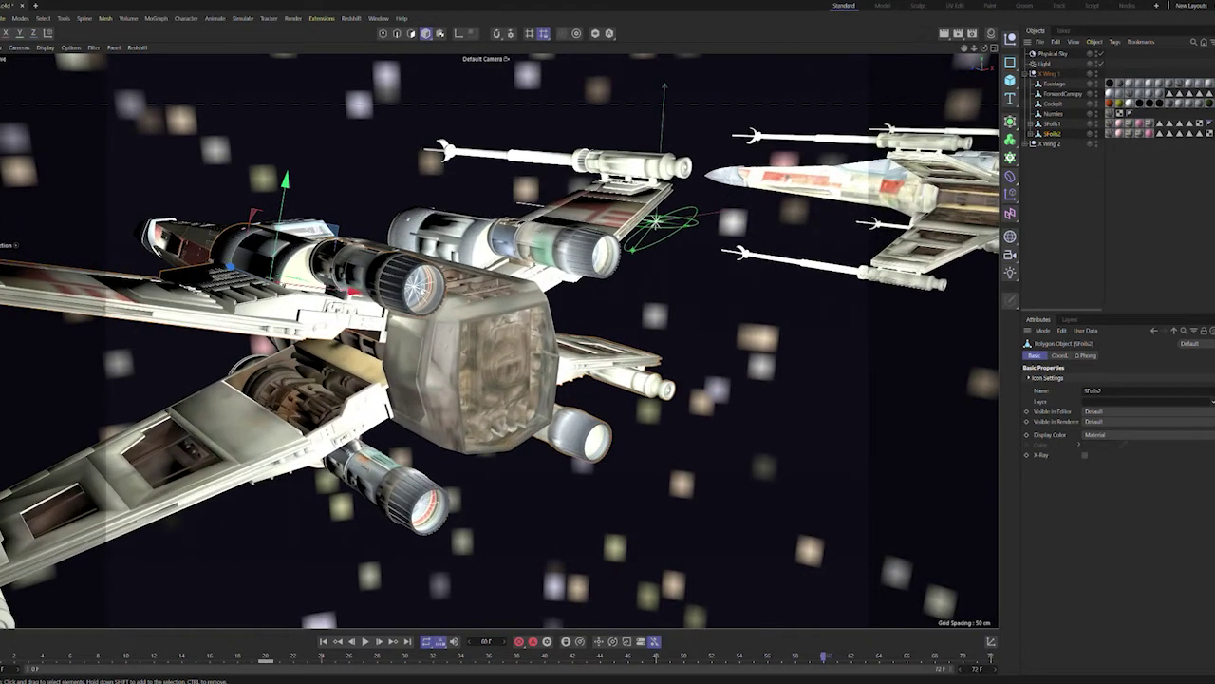
left_click_drag(992, 48, 979, 51)
left_click(946, 35)
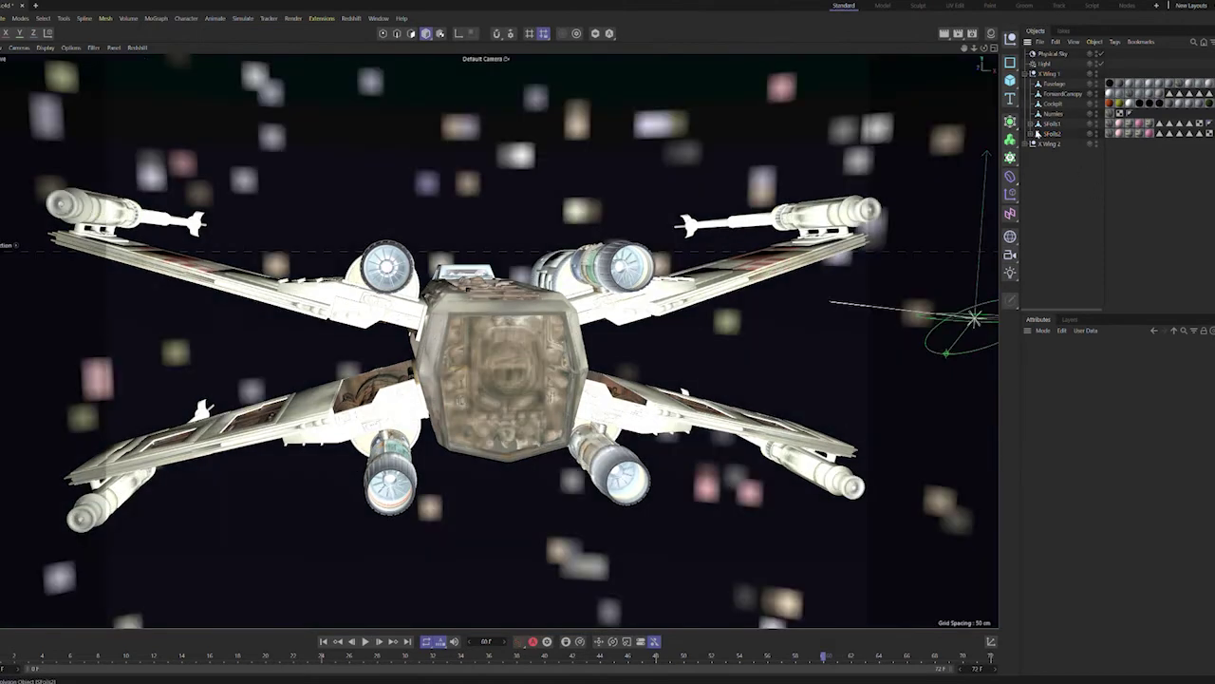
Step: Expand SFoils1 and SFoils2 and select all four engine lights together
left_click(1035, 125)
left_click(1033, 153)
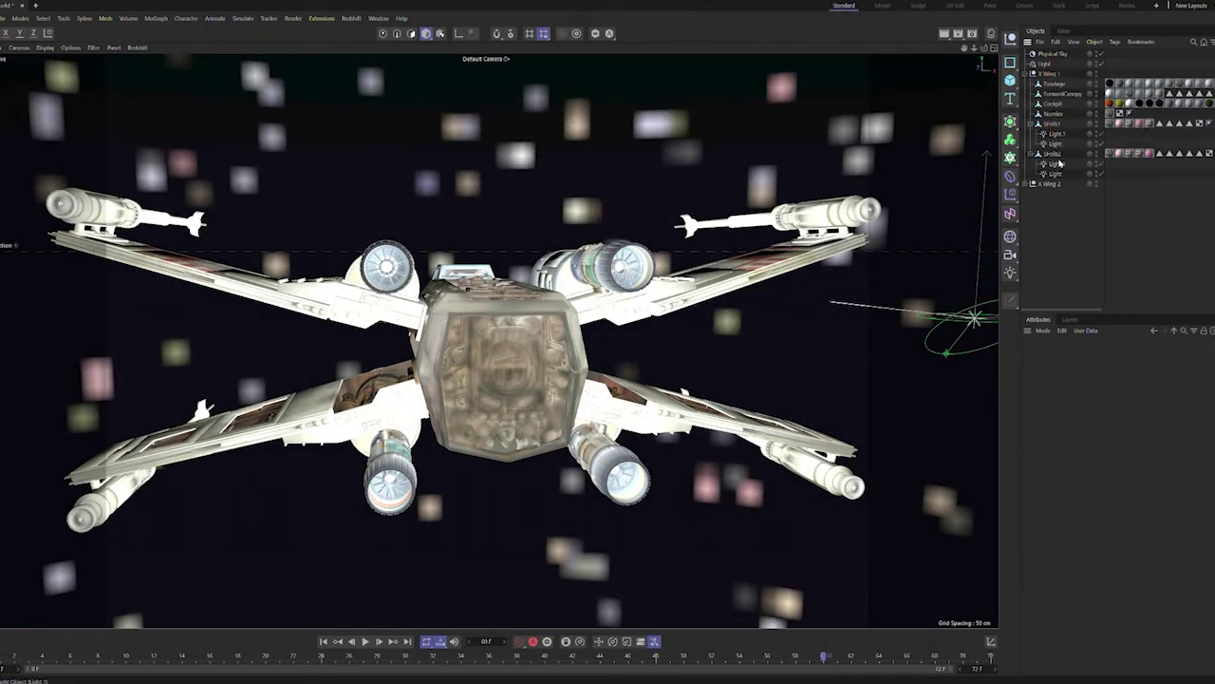
left_click(1056, 134)
left_click(1056, 144, "ctrl")
left_click(1057, 164, "ctrl")
left_click(1059, 175, "ctrl")
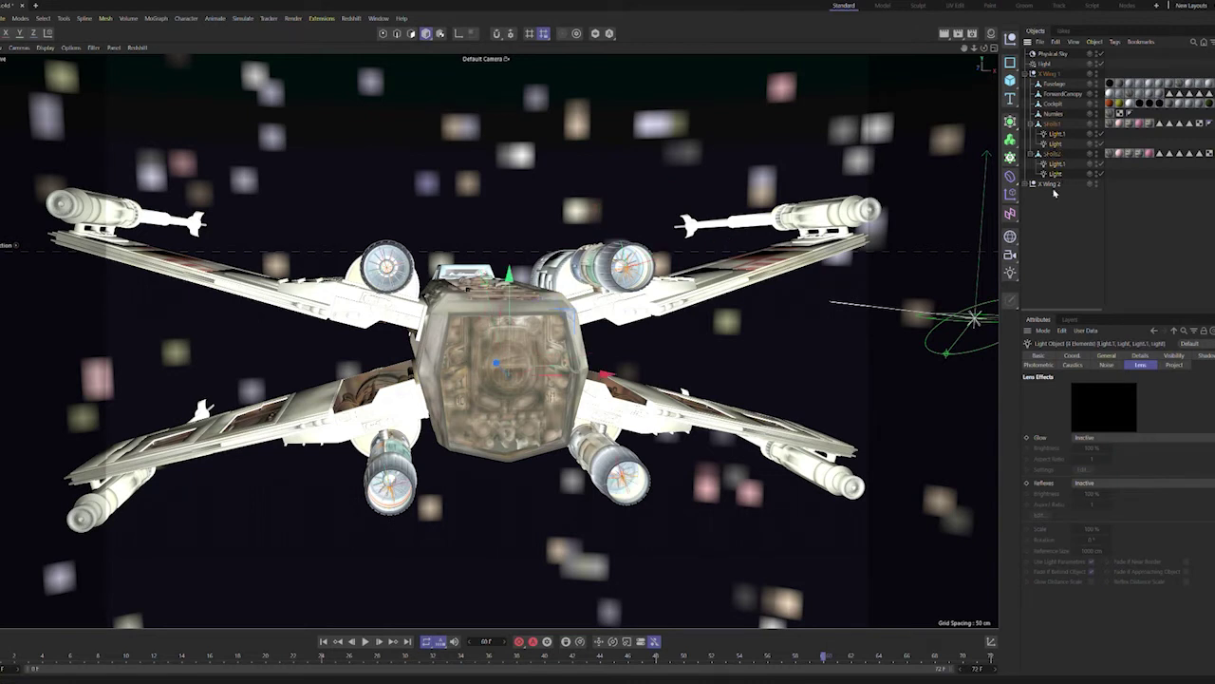
Step: Review the four lights' settings and set their noise to Both with the Wavy Turbulence type
left_click(1115, 356)
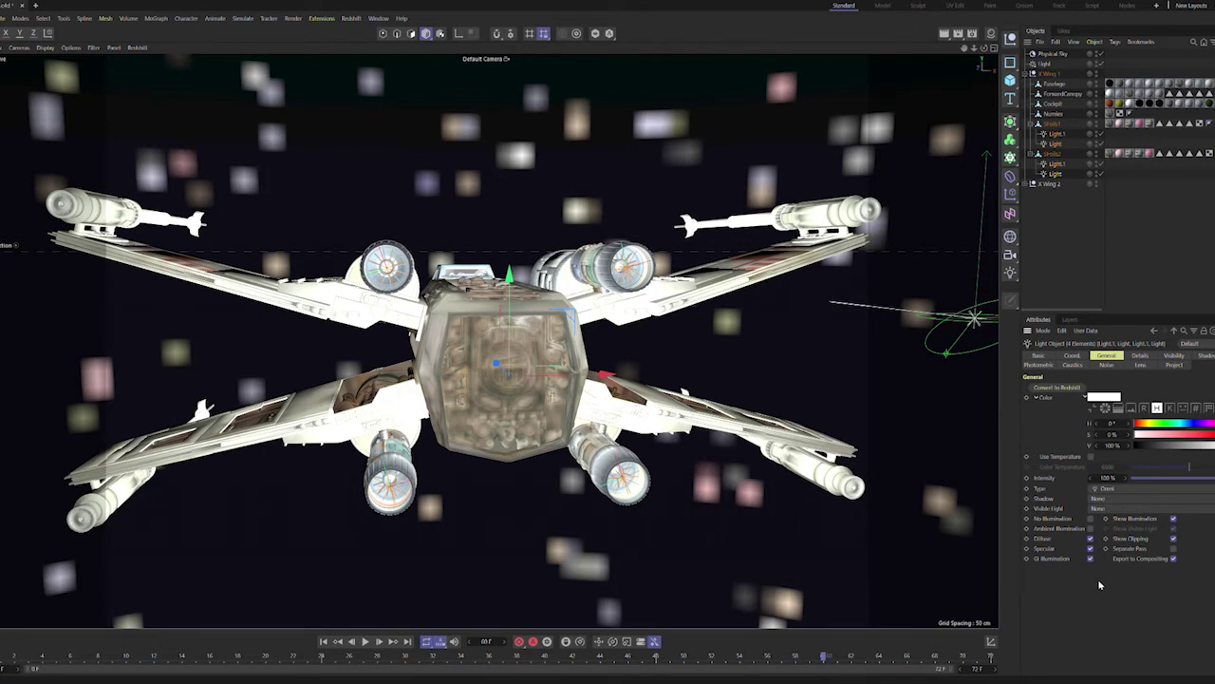
left_click(1145, 356)
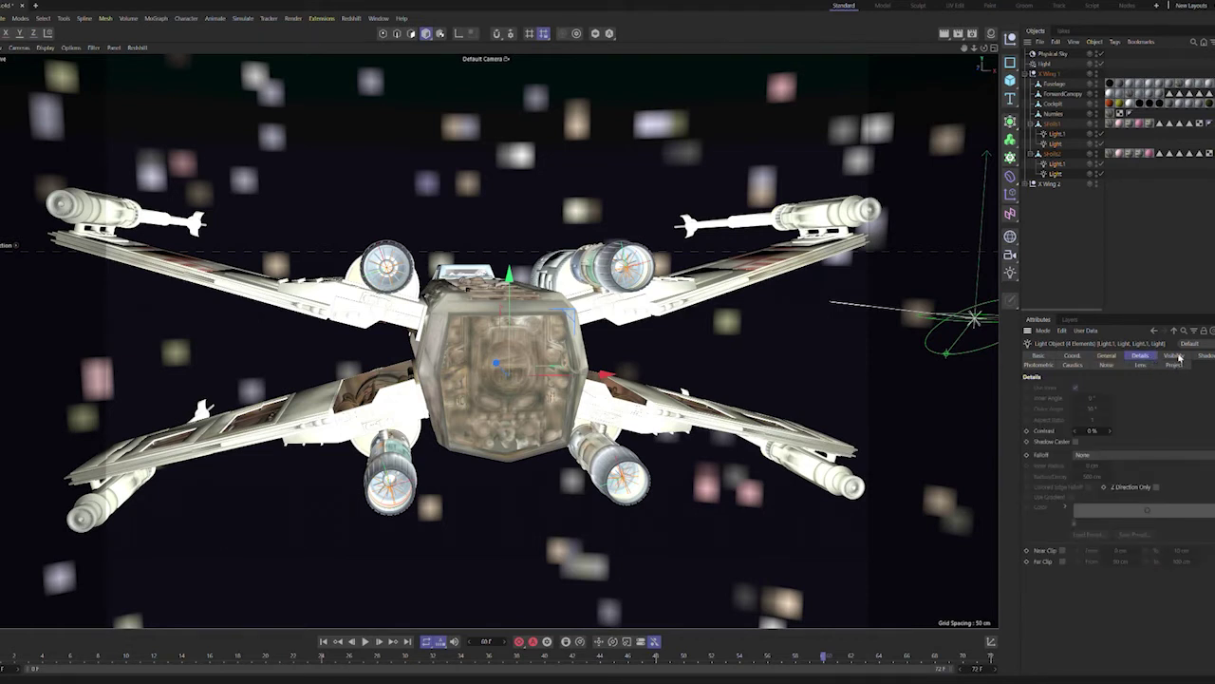
left_click(1176, 356)
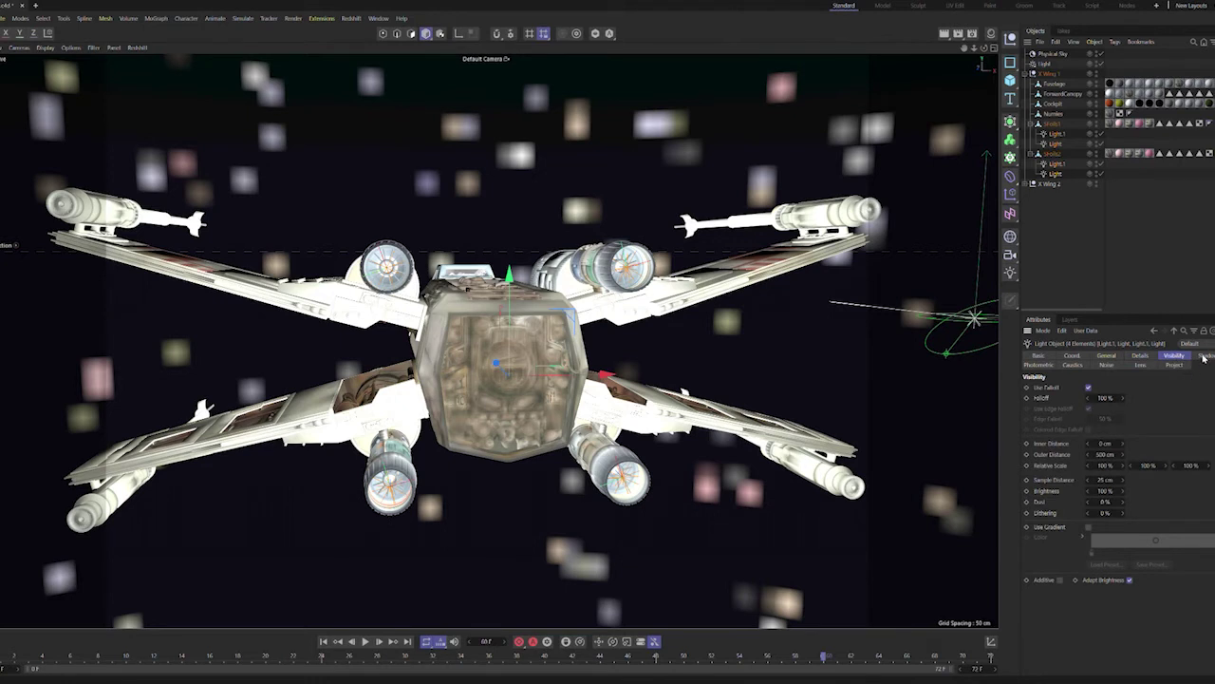
left_click(1111, 367)
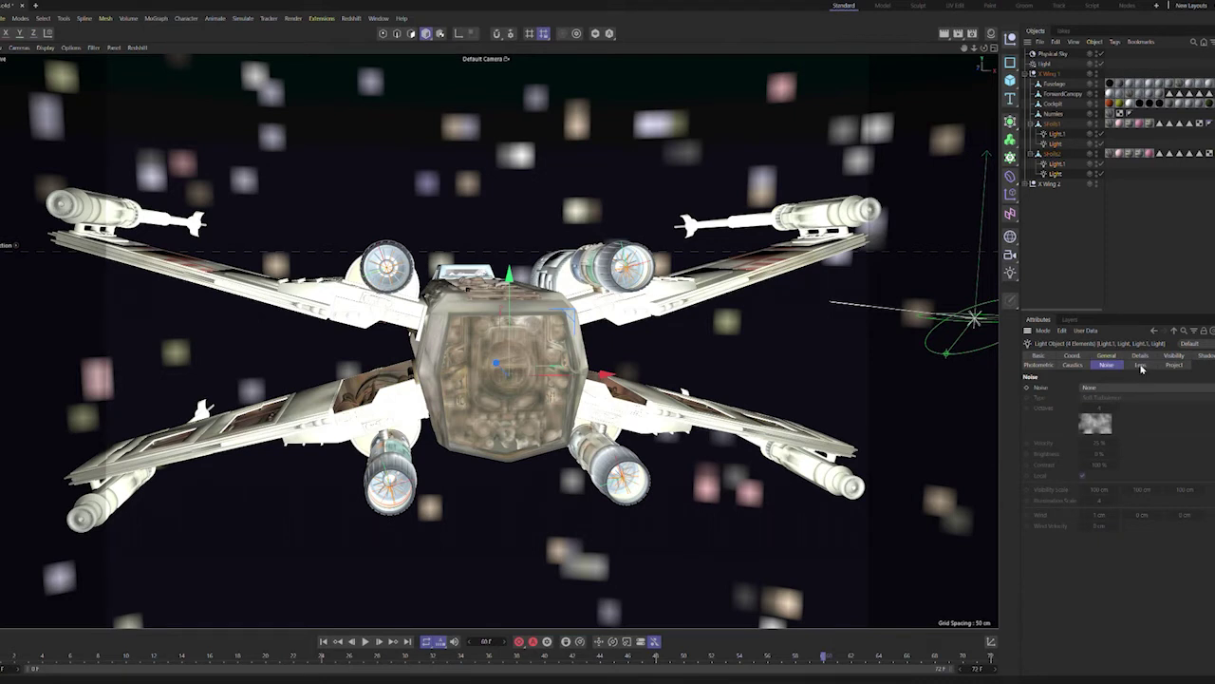
left_click(1141, 367)
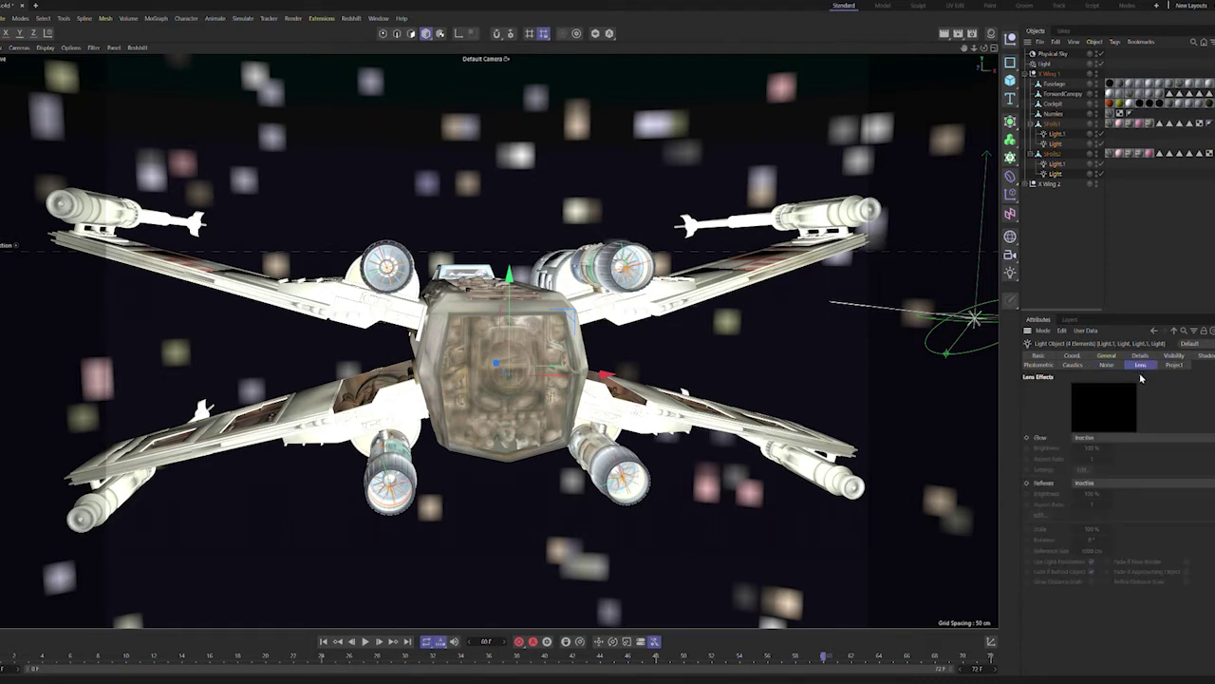
left_click(1117, 366)
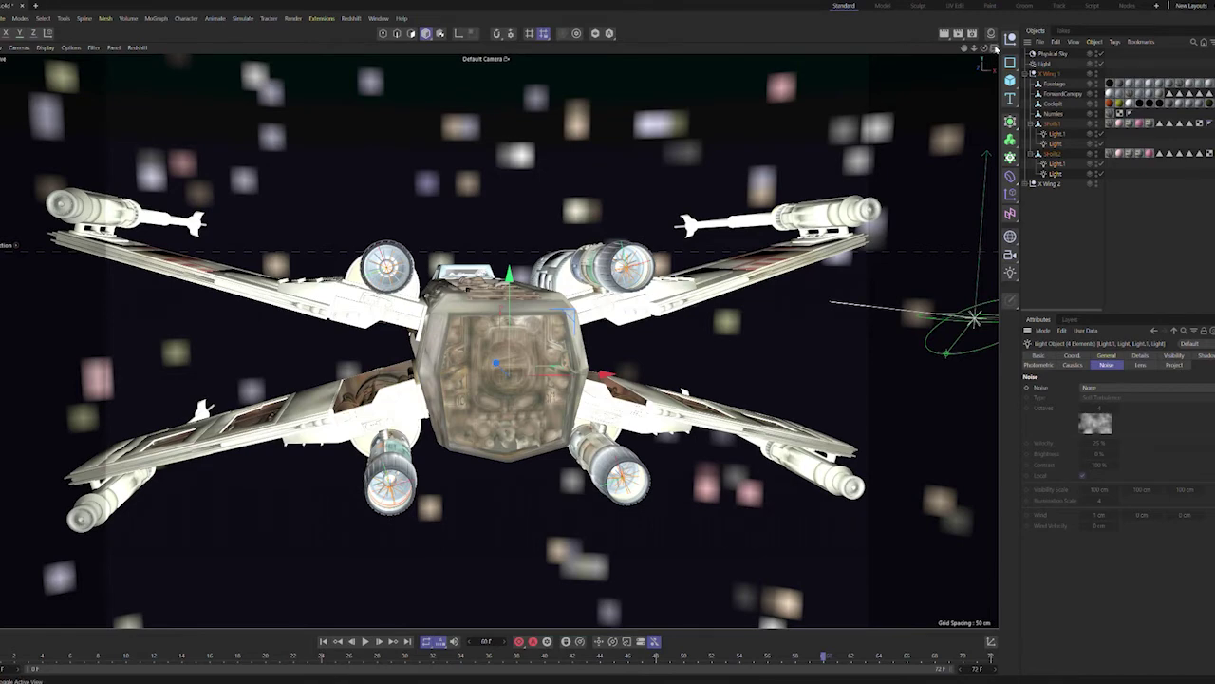
left_click(994, 55)
left_click(858, 83)
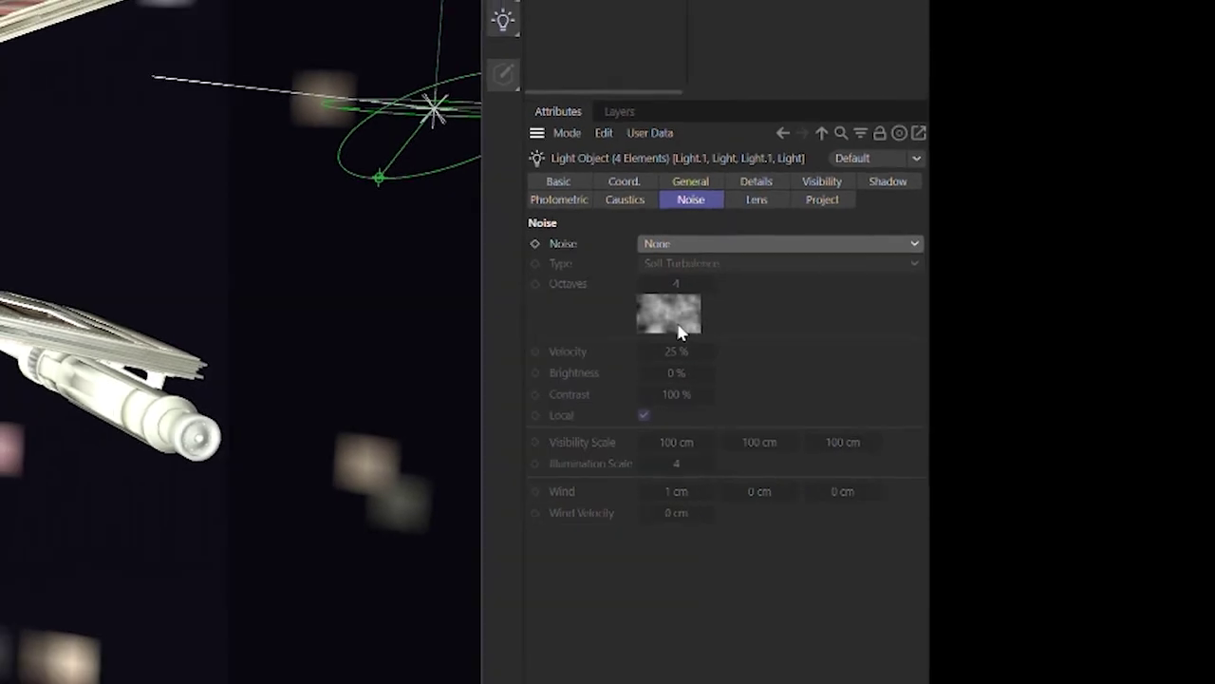
left_click(816, 239)
left_click(827, 278)
left_click(634, 271)
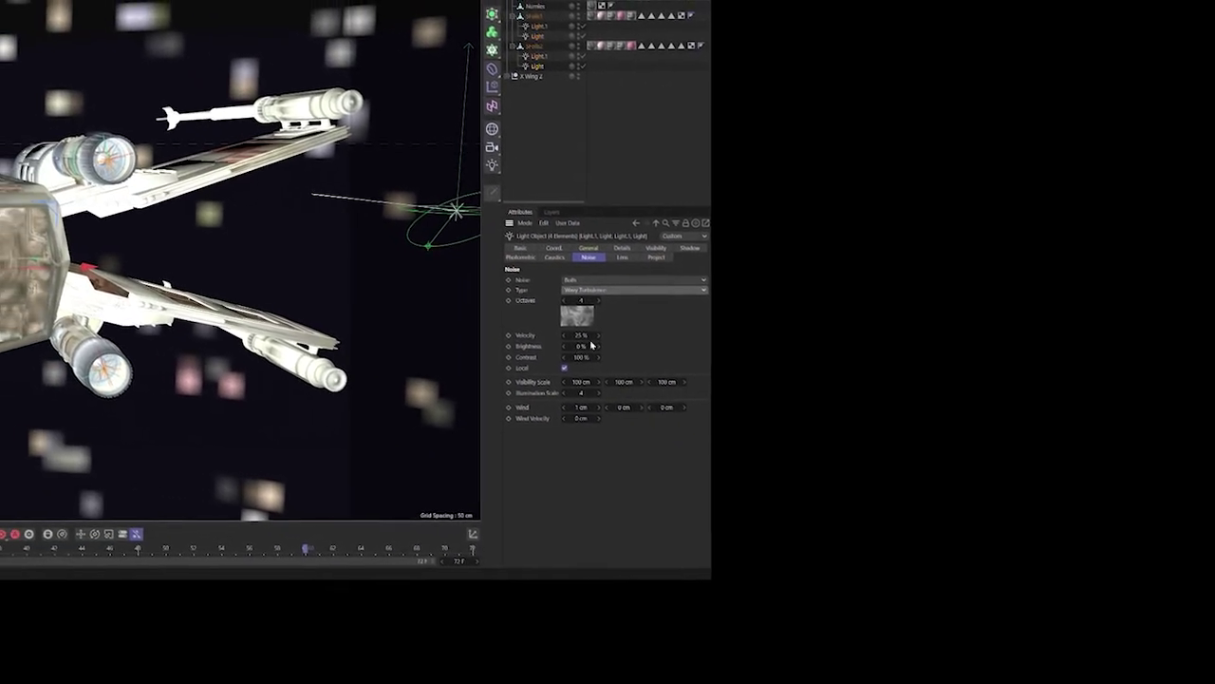
Step: Set the four engine lights' noise velocity to 200%, give them a Custom lens glow and render the view
left_click(628, 344)
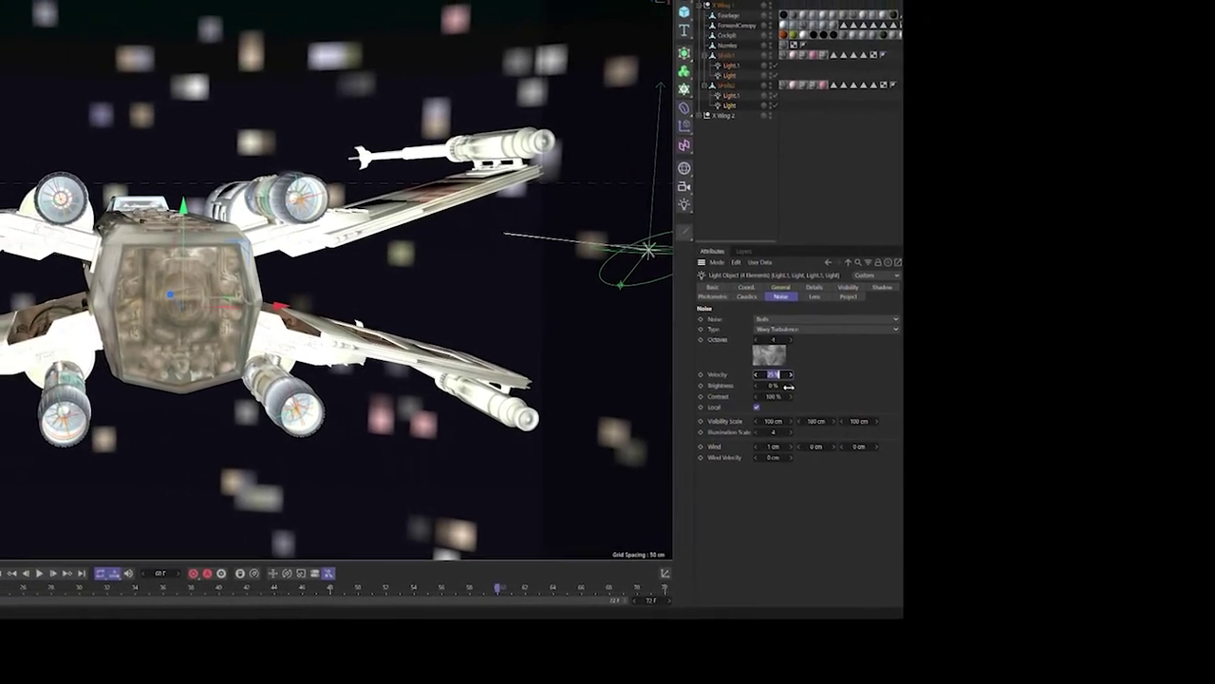
type("200")
key("Return")
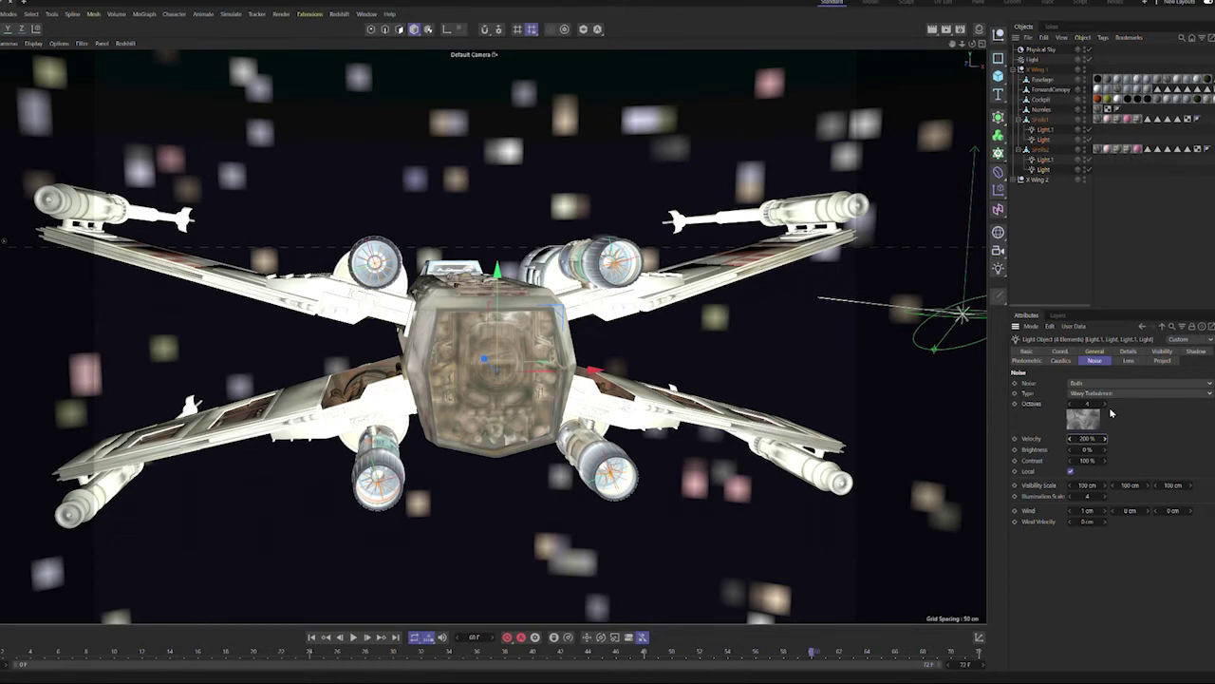
left_click(1130, 362)
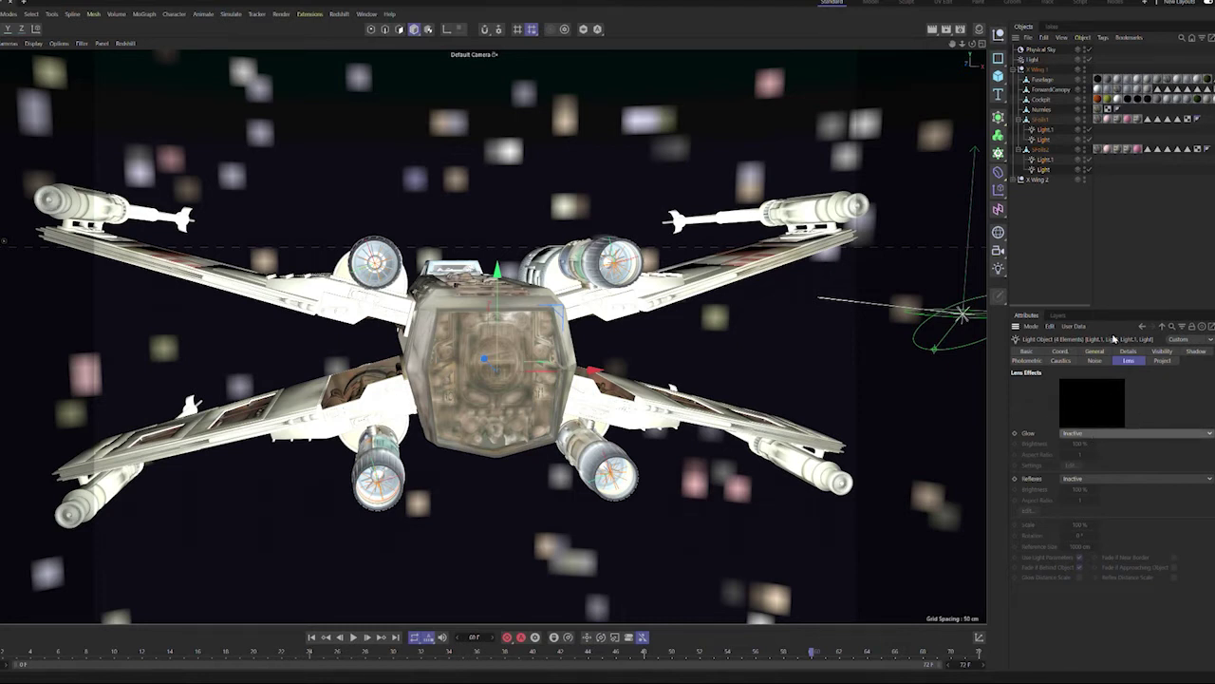
left_click(1081, 393)
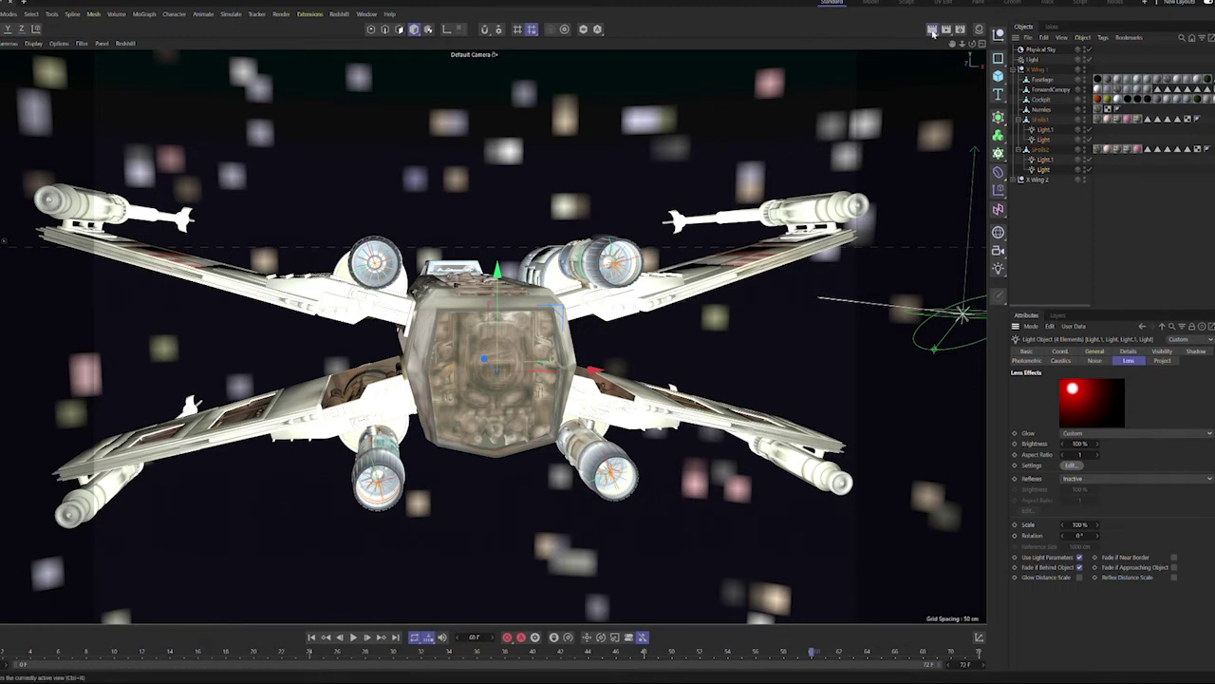
key("ctrl+r")
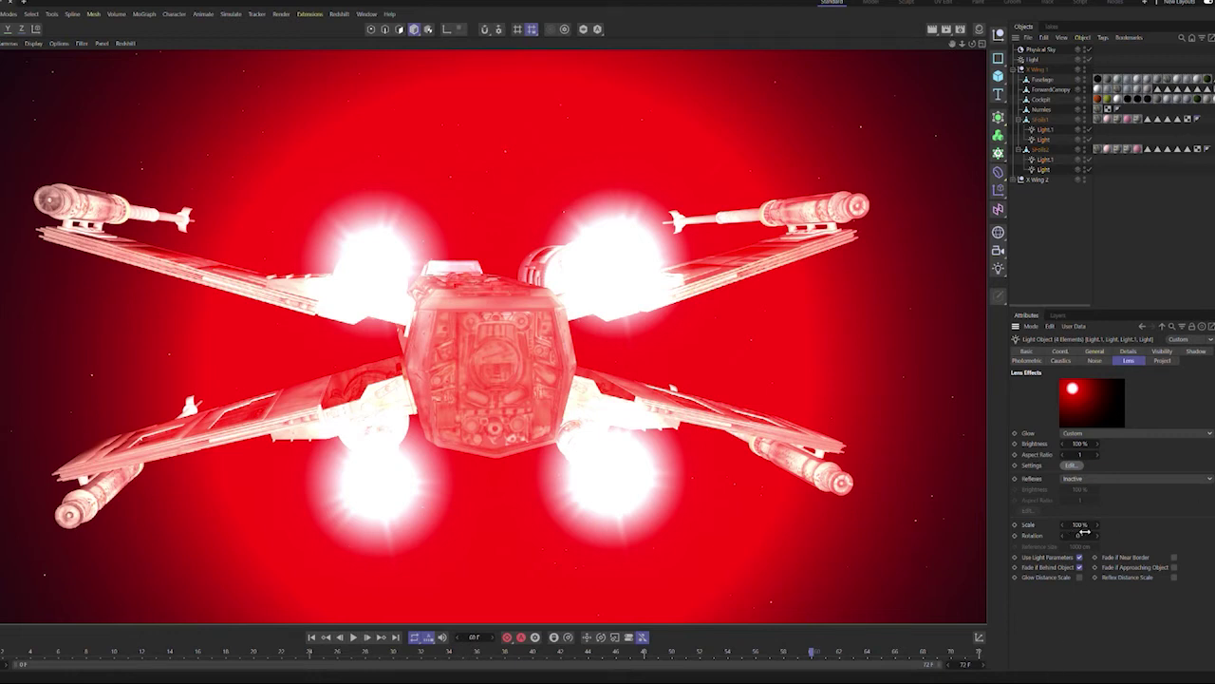
Step: Try a lens effect scale of 10% on the four engine lights and render the view
left_click(1080, 524)
type("10")
key("Return")
left_click(932, 30)
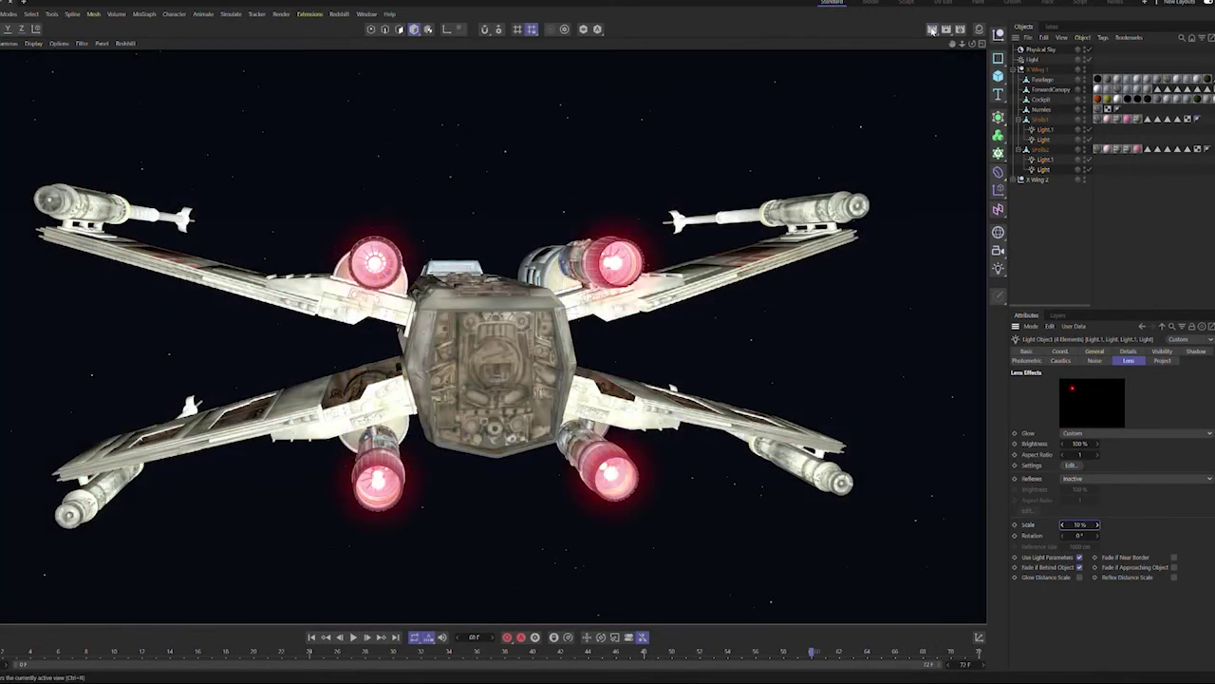
Step: Set the four engine lights' lens effect scale to 20% and render the view
left_click(1082, 527)
type("200")
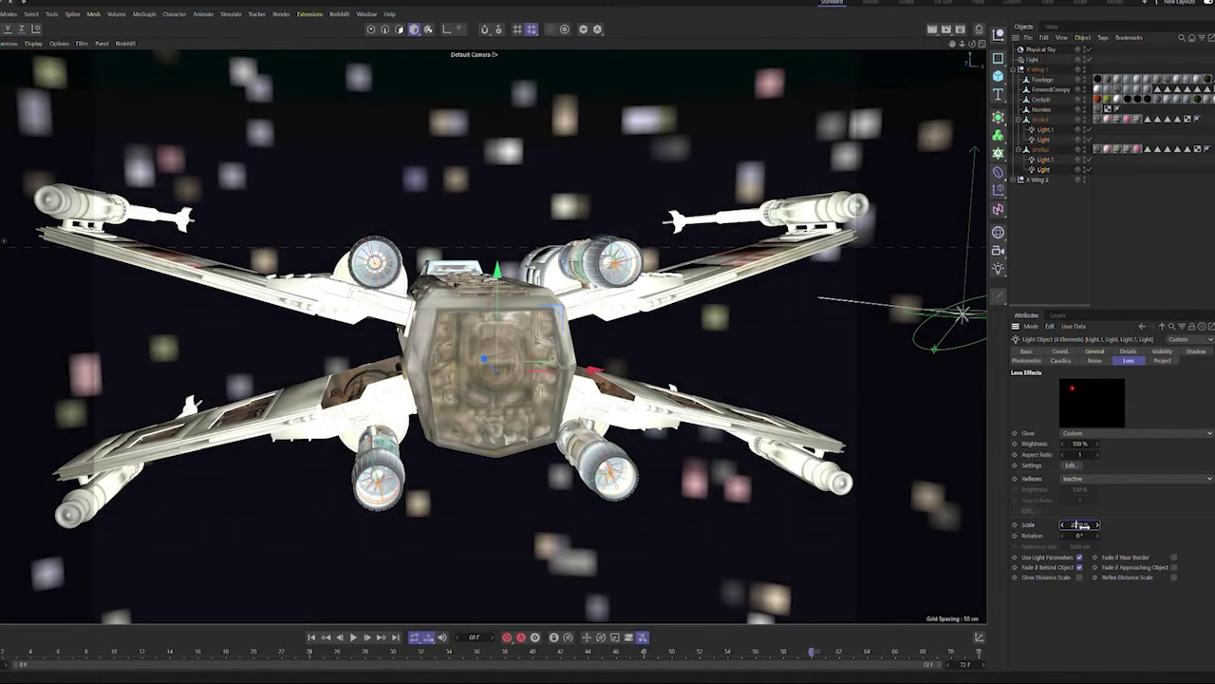
key("Return")
type("20")
key("Return")
left_click(933, 29)
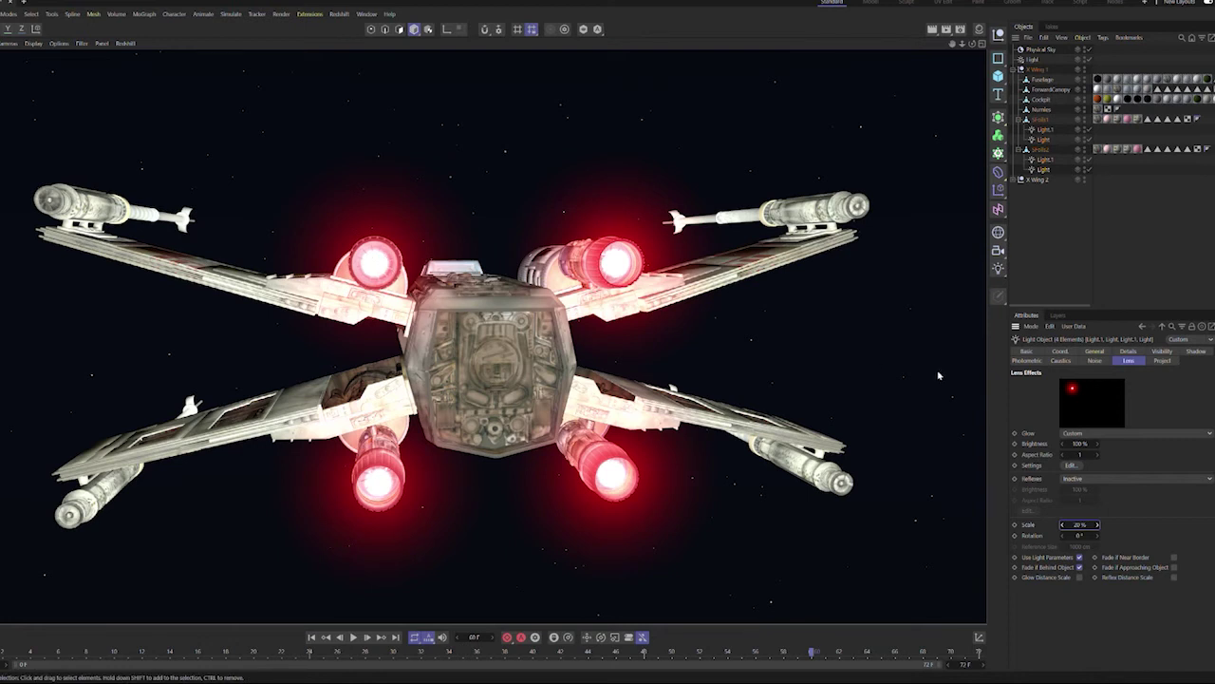
Step: Reselect the four engine lights, nudge them slightly along their Z axis and render the view
left_click(1046, 133)
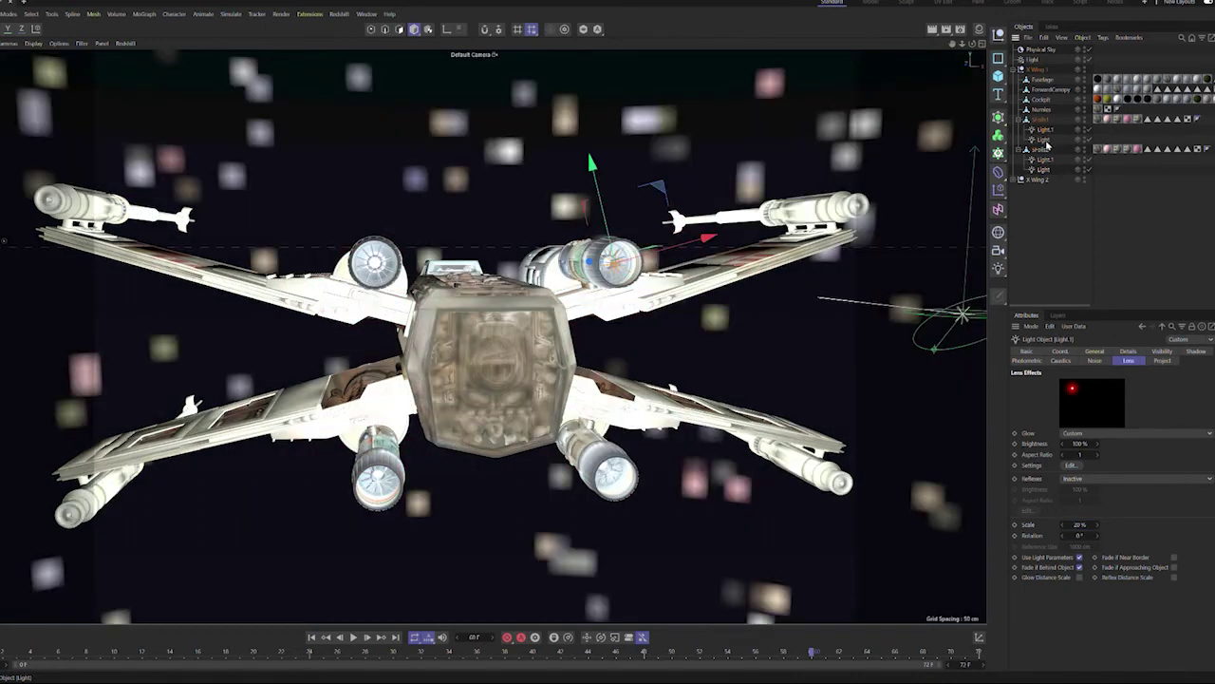
left_click(1045, 159, "shift")
left_click(1044, 169, "shift")
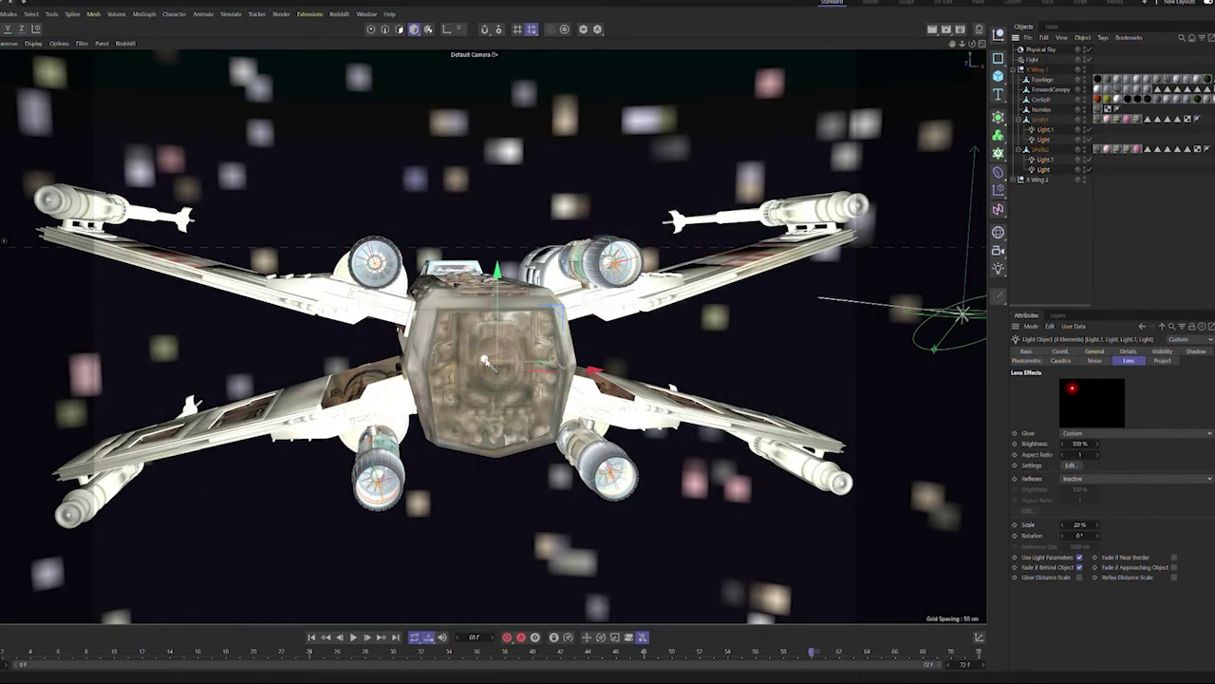
mouse_move(484, 361)
left_mouse_down()
mouse_move(469, 345)
mouse_move(482, 358)
left_mouse_up()
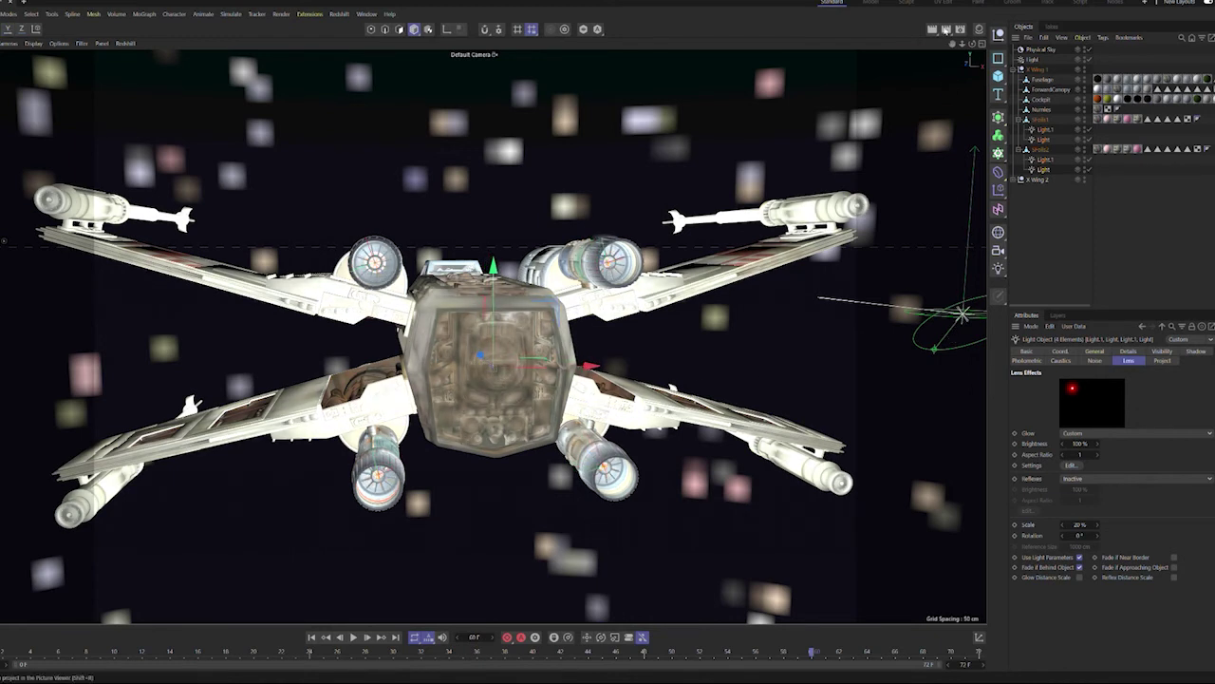
key("ctrl+r")
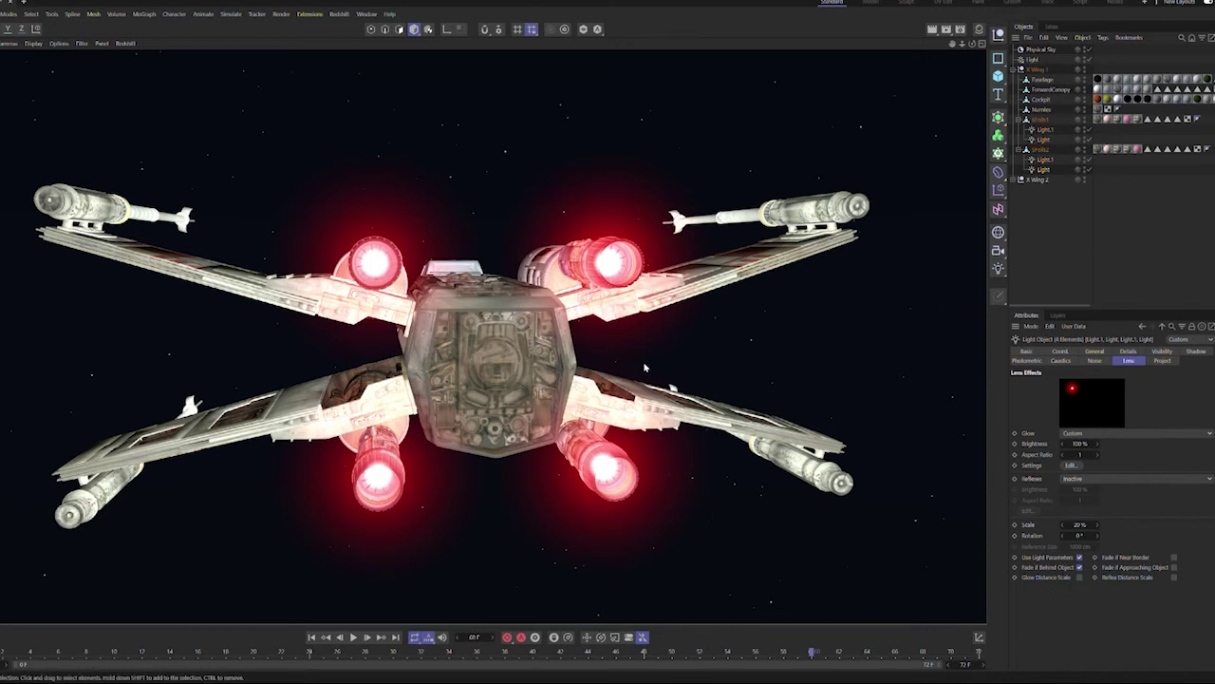
Step: Enable Glow Distance Scale on the four engine lights, rendering both X-wings from a distance before and after the change
left_click_drag(964, 46, 964, 58)
scroll(474, 336, "down", 10)
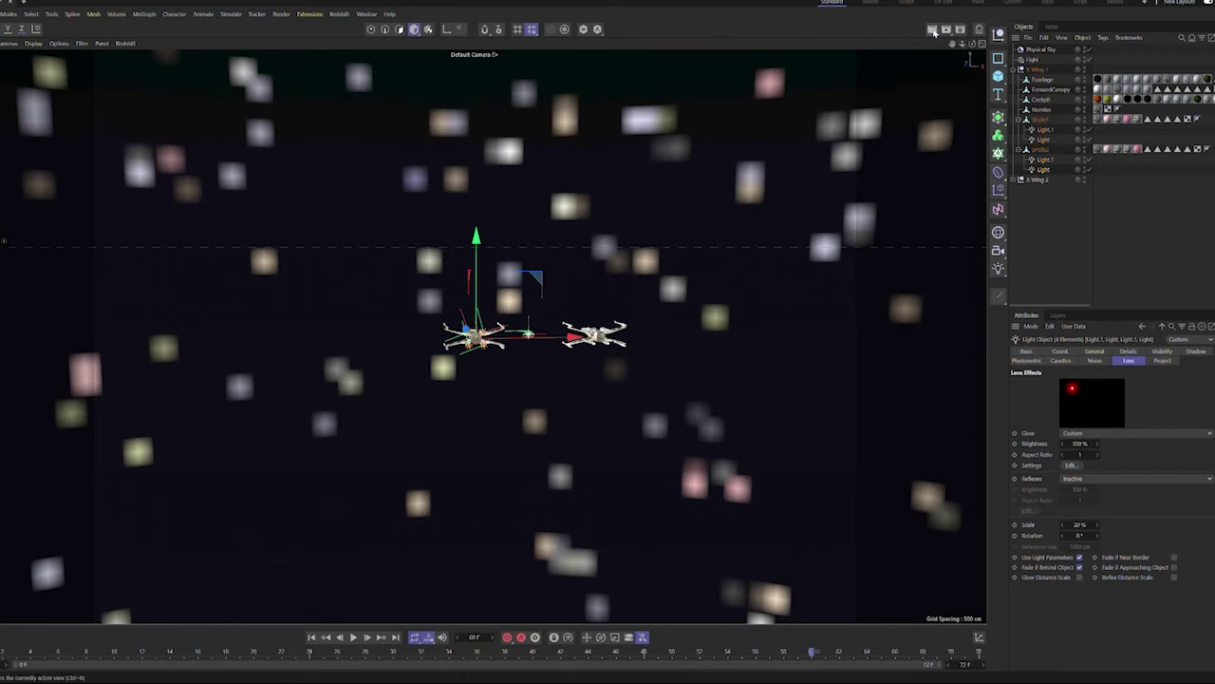
left_click(934, 32)
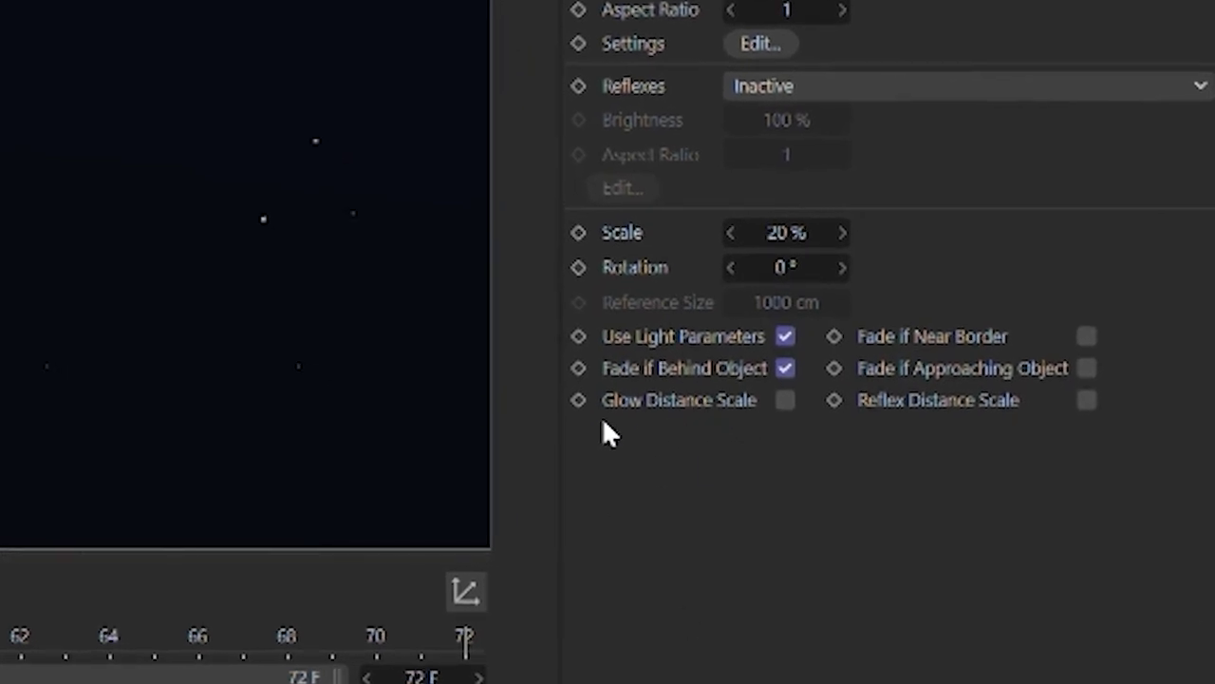
left_click(785, 400)
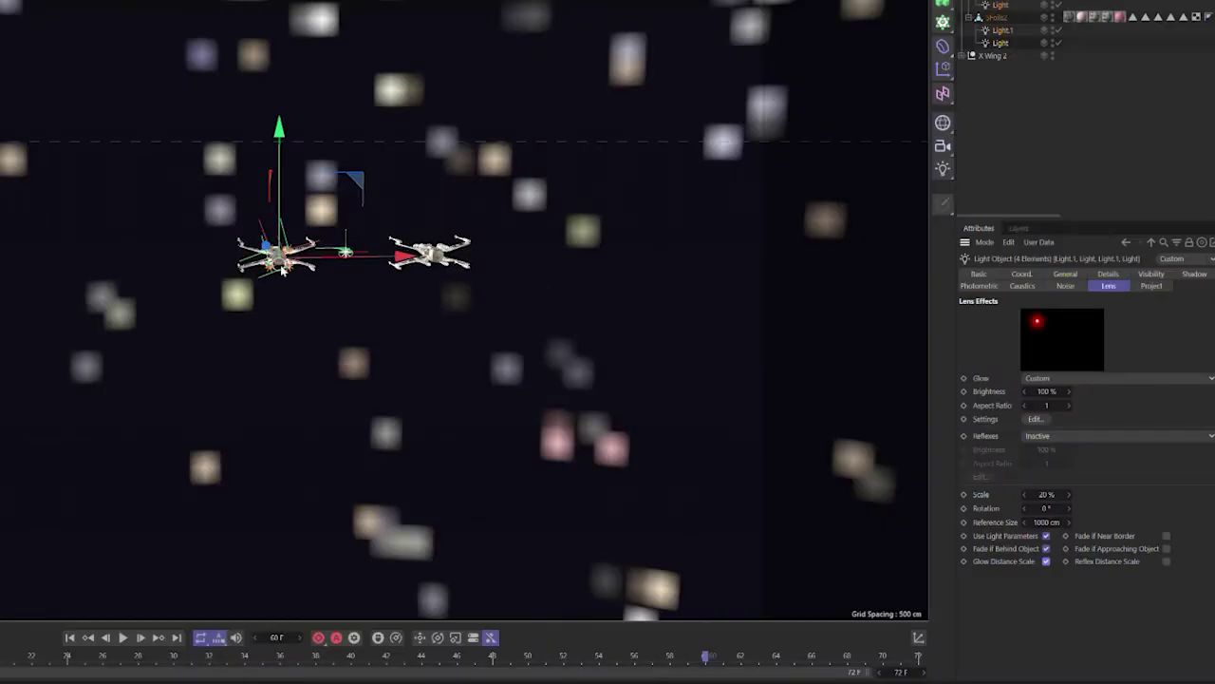
key("ctrl+r")
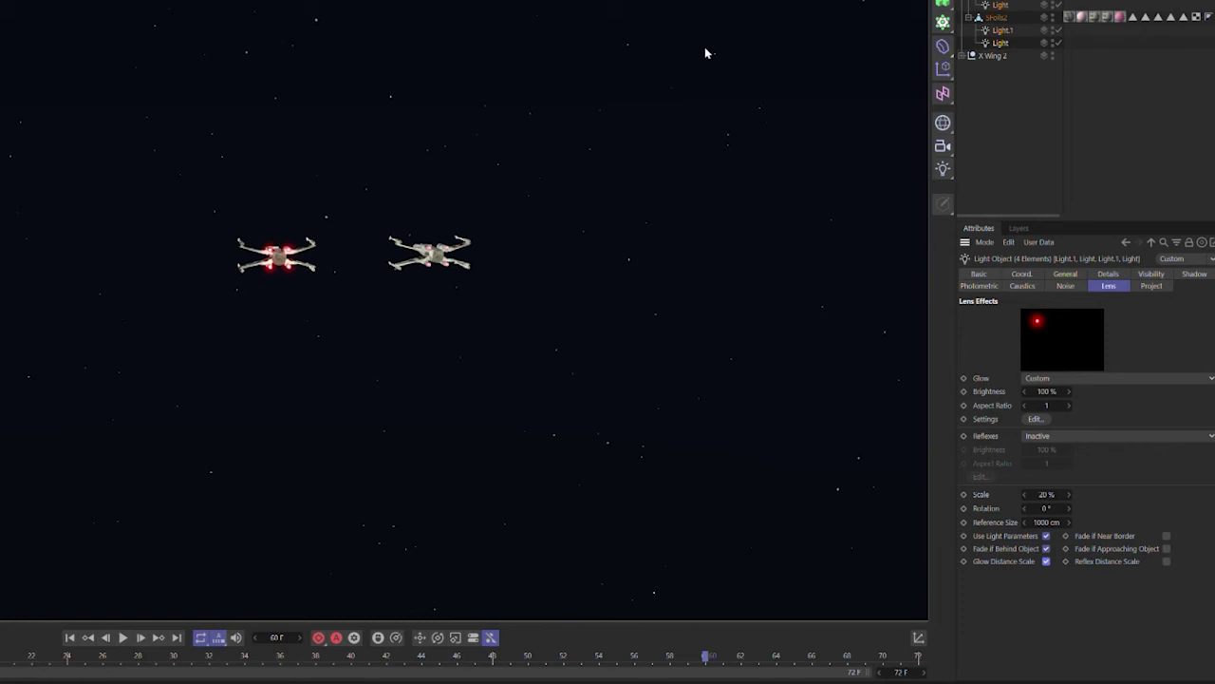
Step: Close the interactive render region and examine the second X-wing's rear engines in a close-up render
left_click(69, 638)
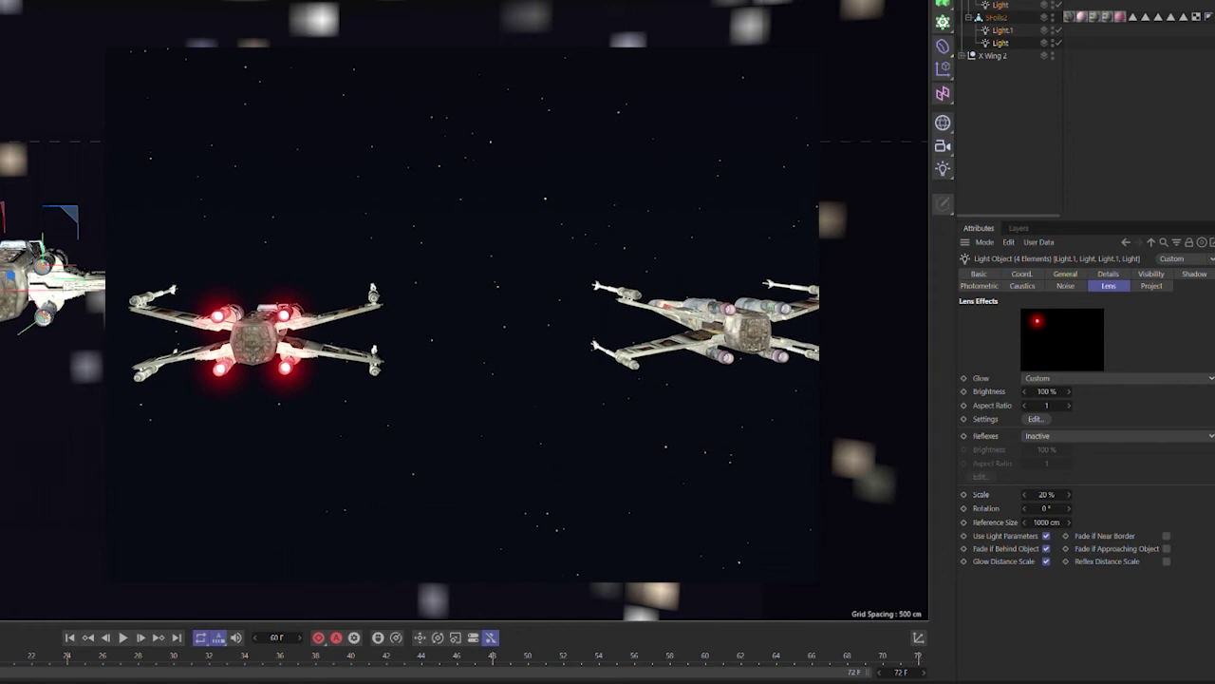
key("alt+r")
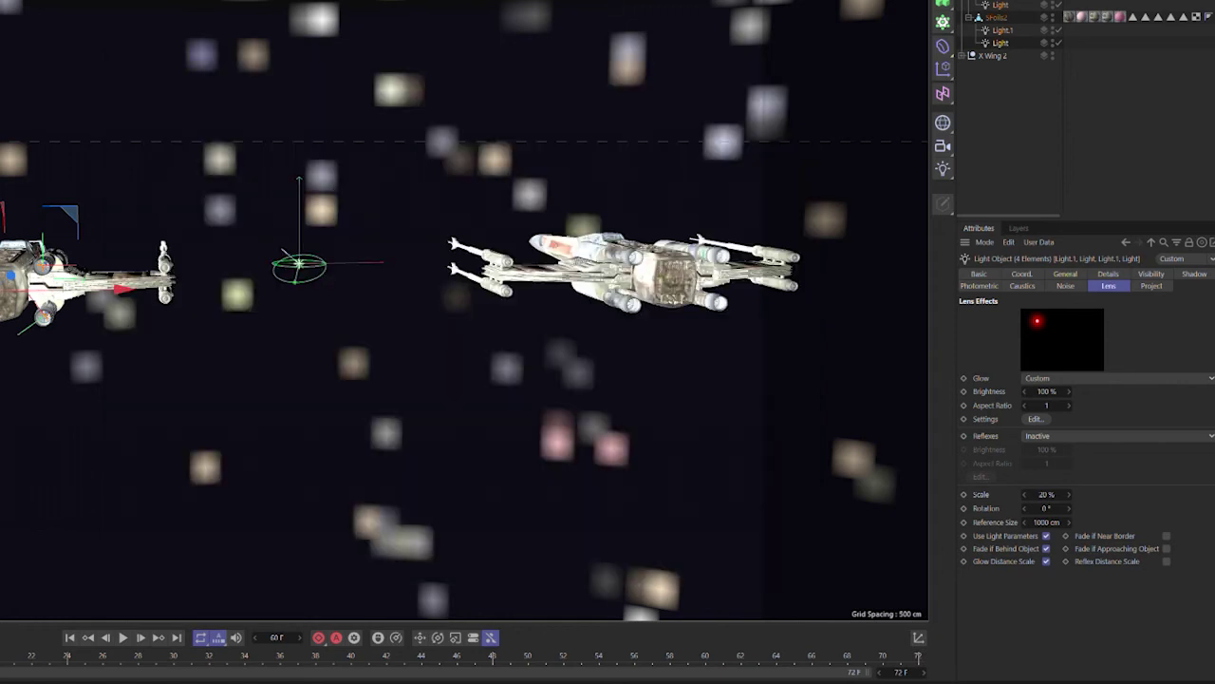
middle_click_drag(570, 285, 301, 271)
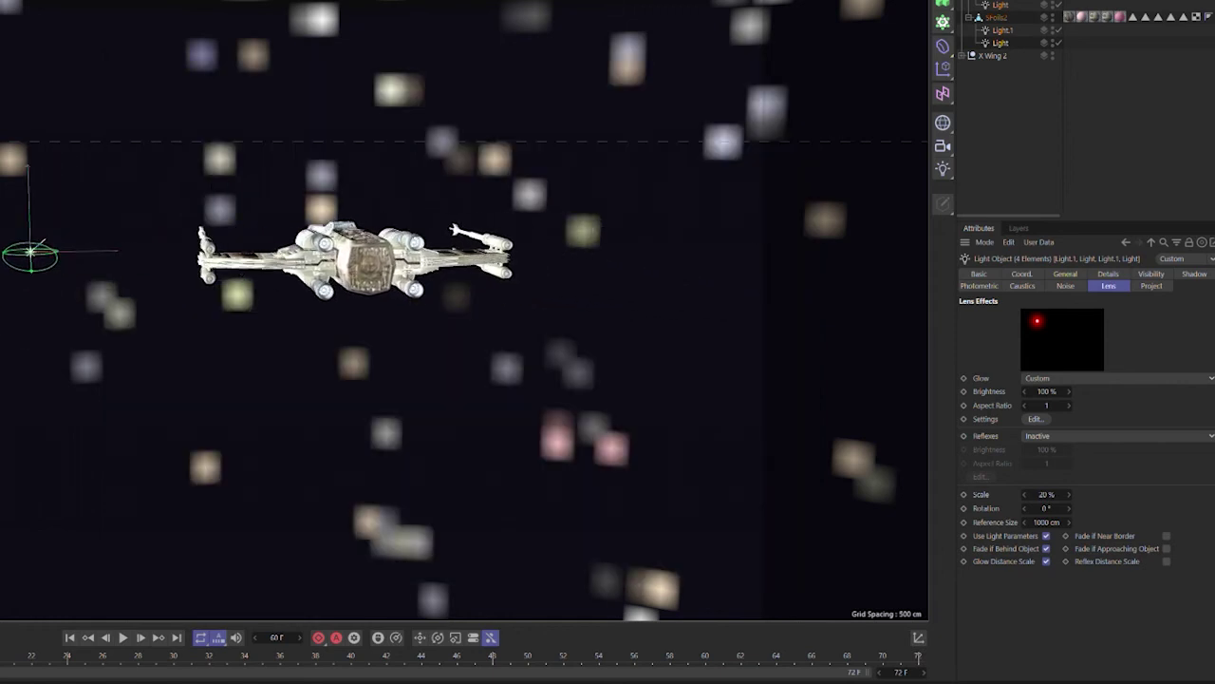
left_click_drag(361, 266, 434, 234, "alt")
scroll(434, 234, "up", 2)
scroll(375, 271, "up", 5)
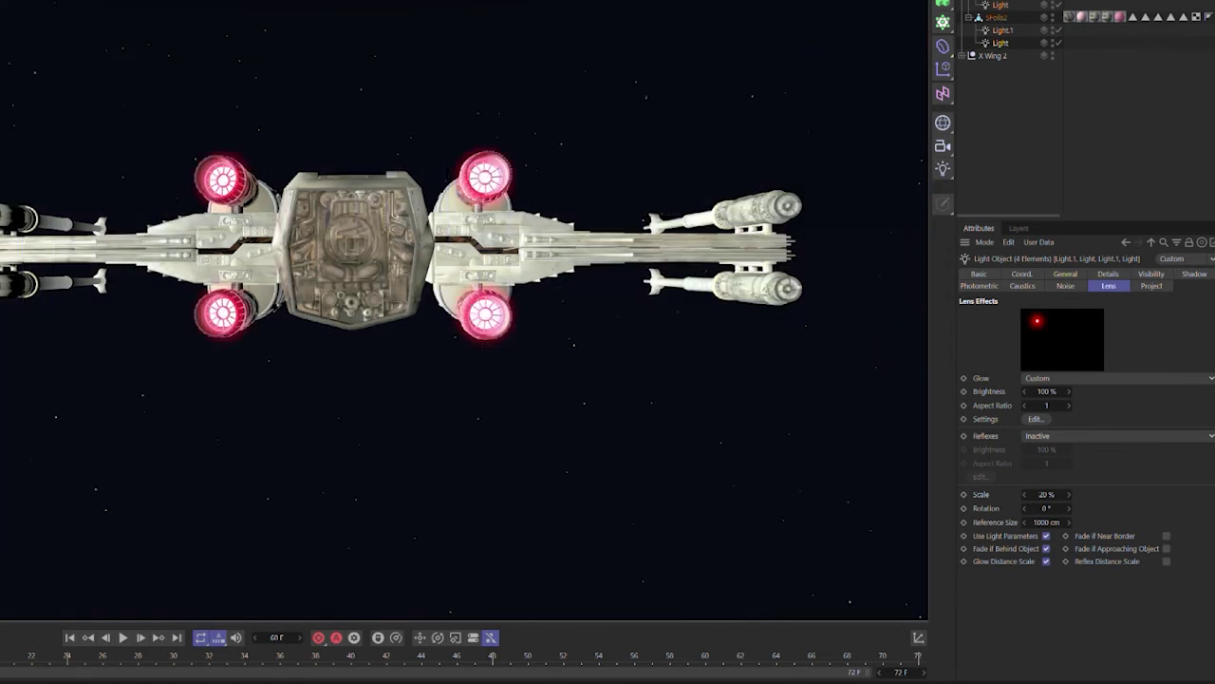
Step: Set the Mat material's glow to 1000% outer strength and 800% inner strength, and render the view
key("shift+F2")
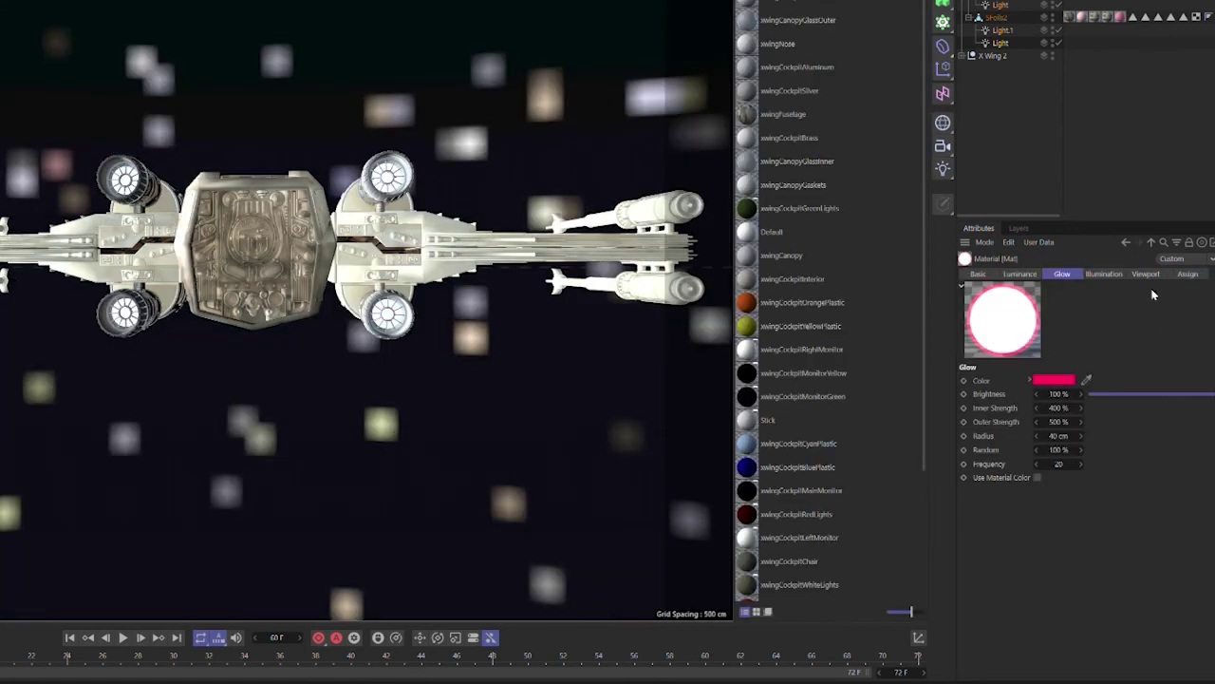
left_click(1068, 426)
type("1000")
left_click(1063, 408)
type("800")
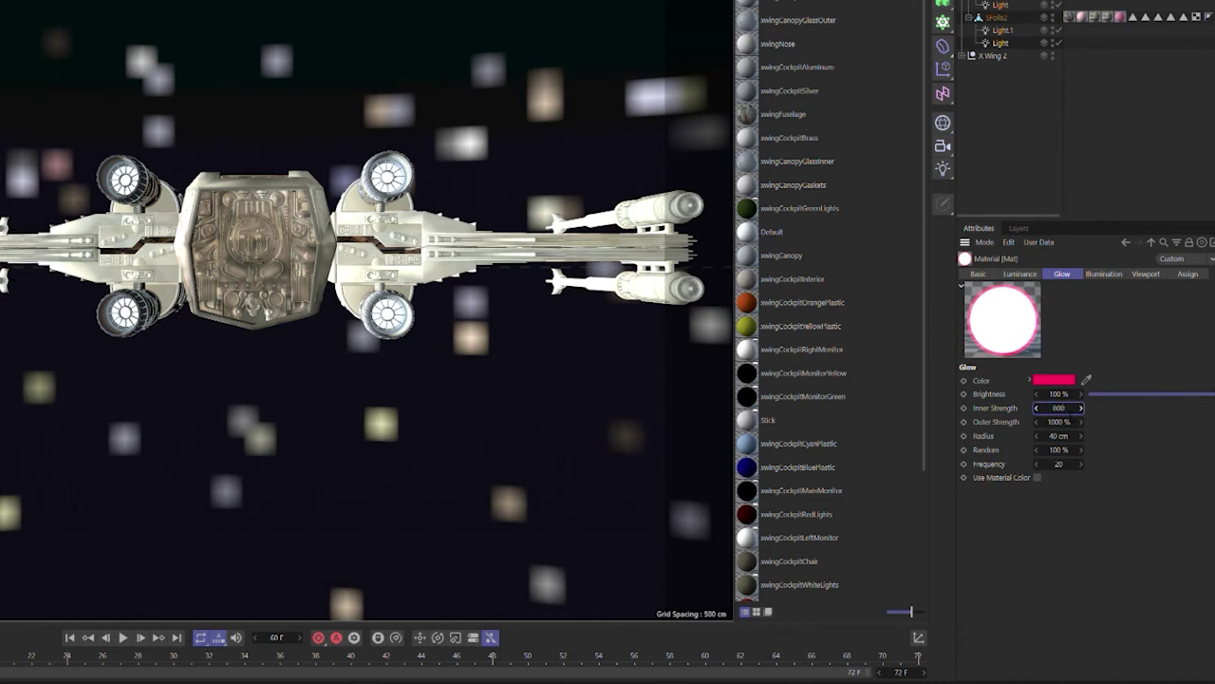
key("Return")
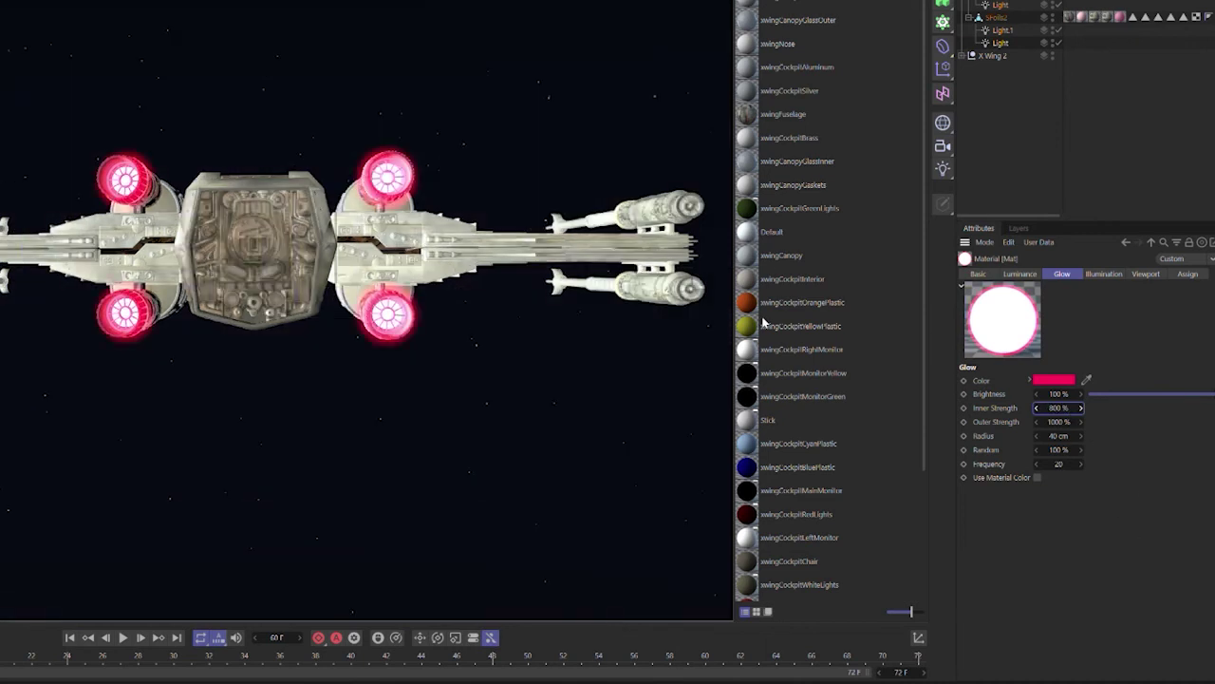
Step: Set the Mat material's glow radius to 60 cm and render both X-wings
left_click(1059, 436)
type("60")
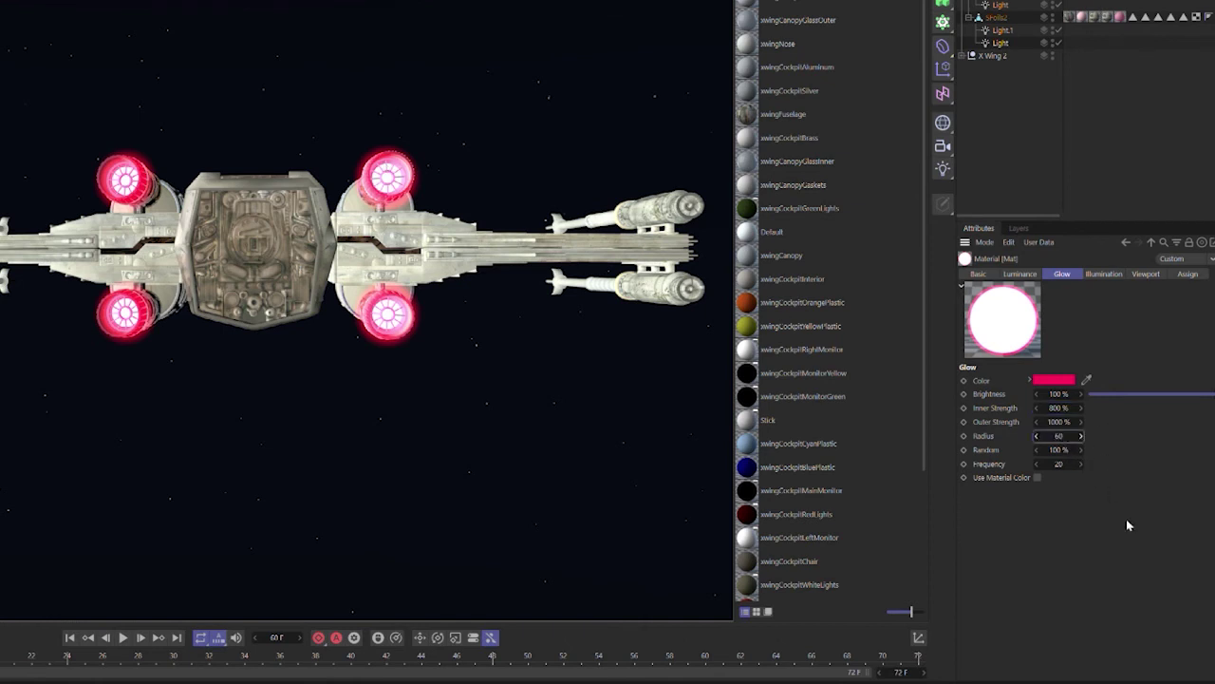
key("Return")
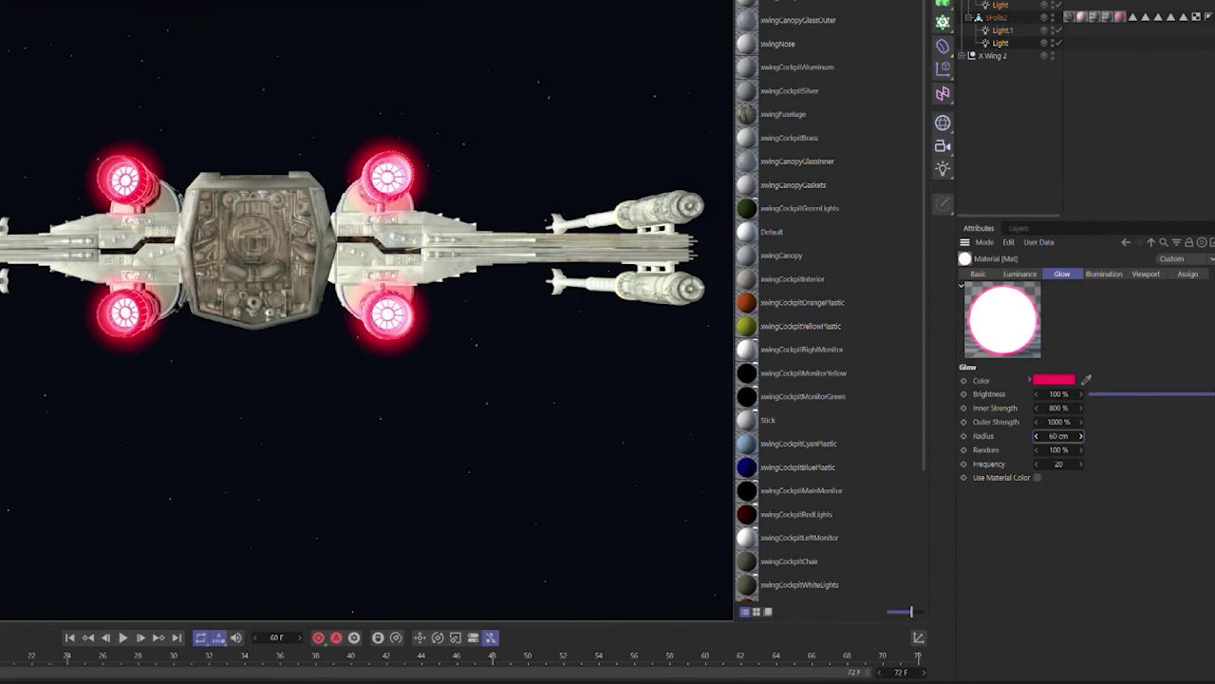
scroll(352, 247, "down", 6)
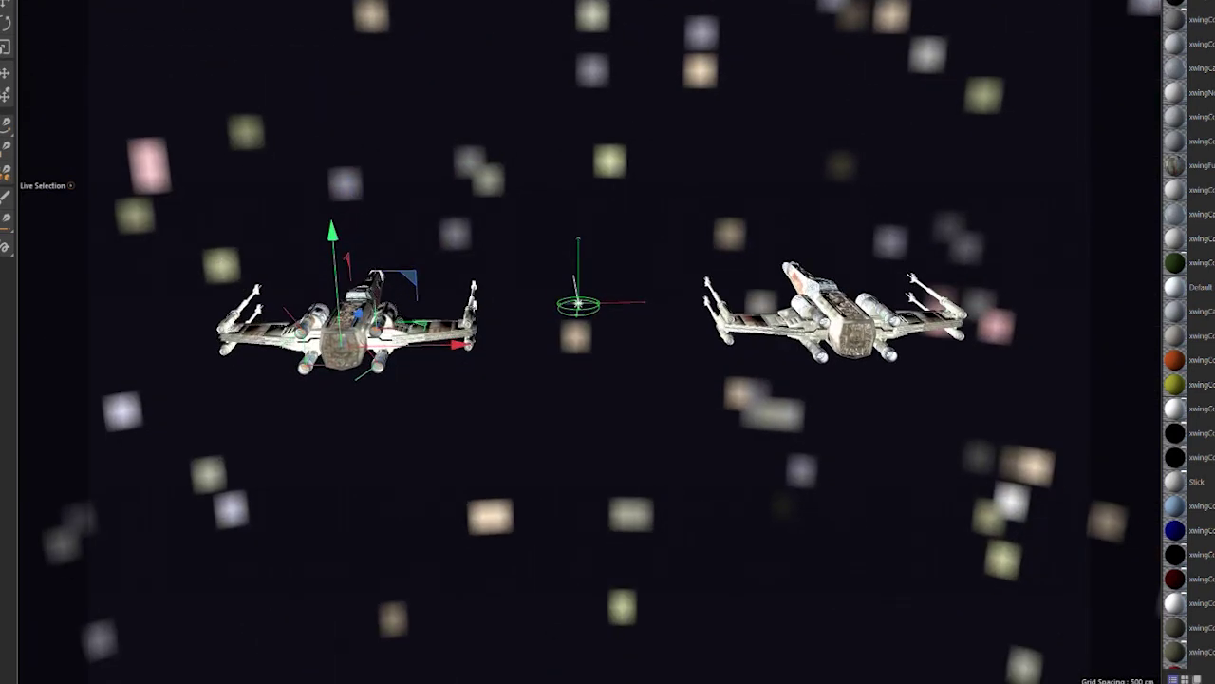
key("ctrl+r")
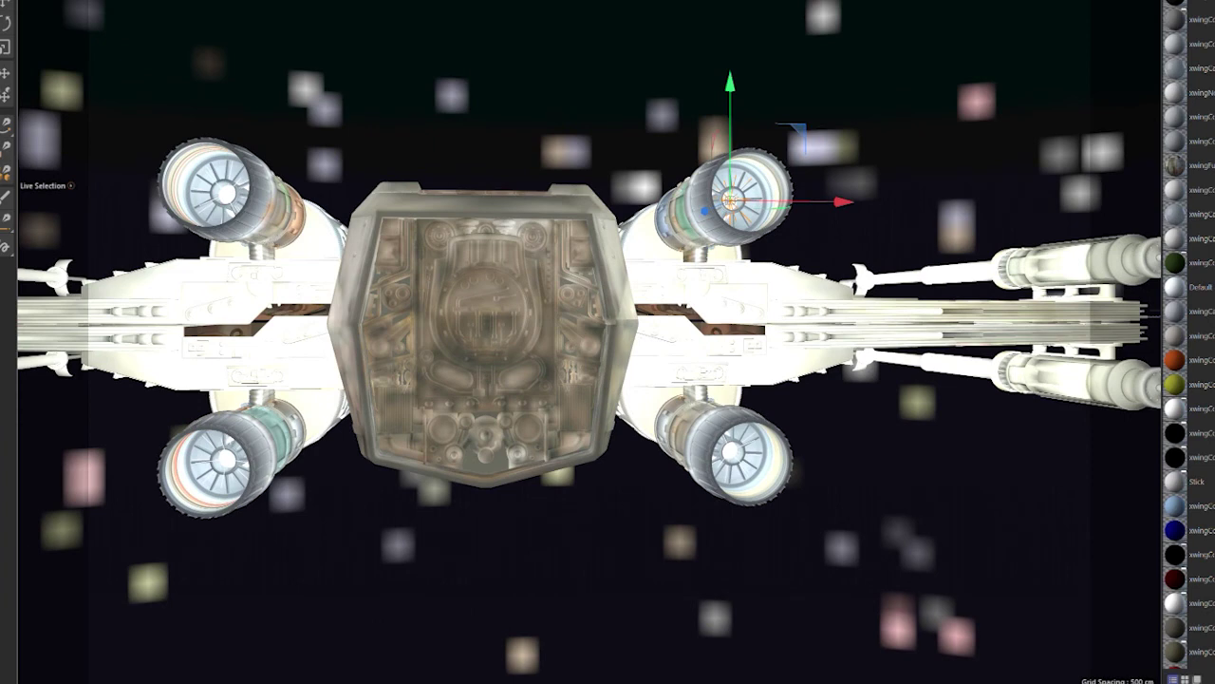
Step: Compare the first X-wing's engine glow in a close-up render and in a distant render of both ships
key("ctrl+r")
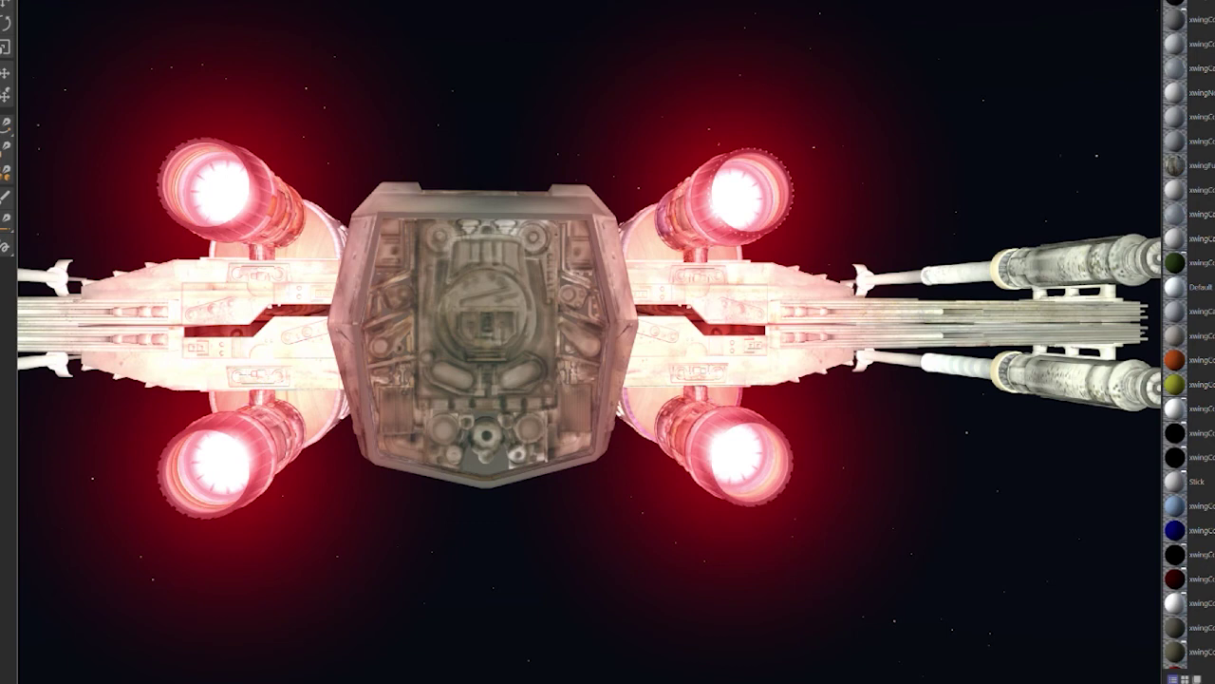
scroll(589, 314, "down", 10)
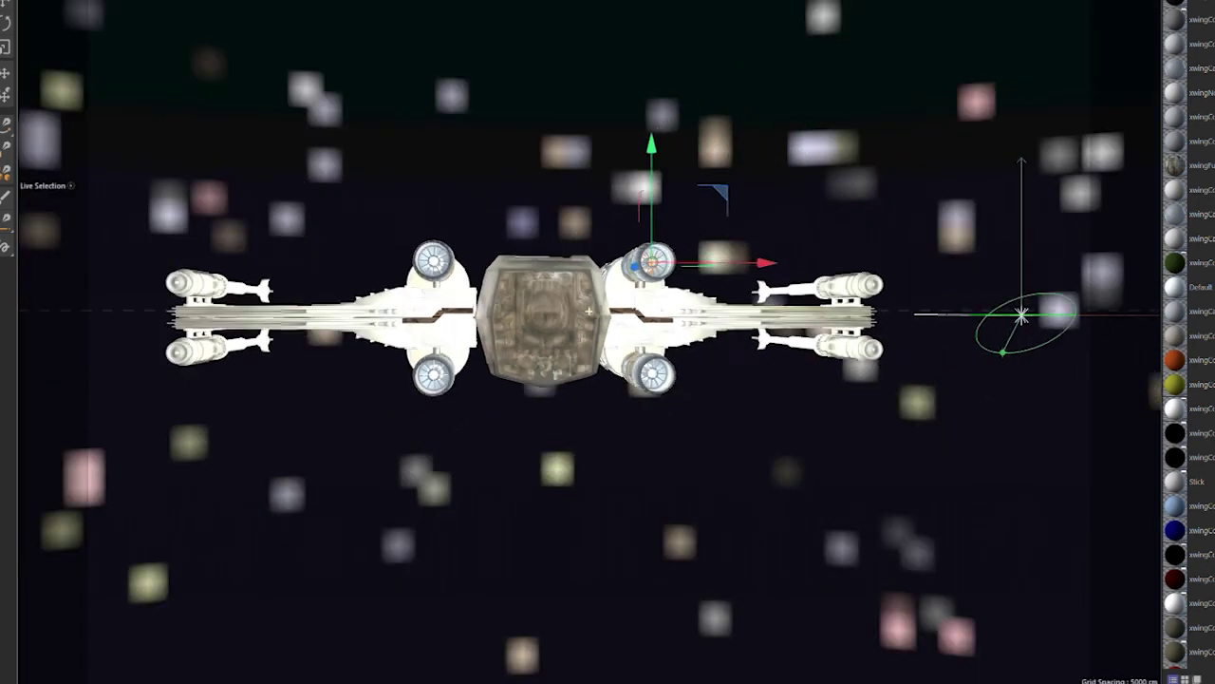
scroll(655, 311, "down", 5)
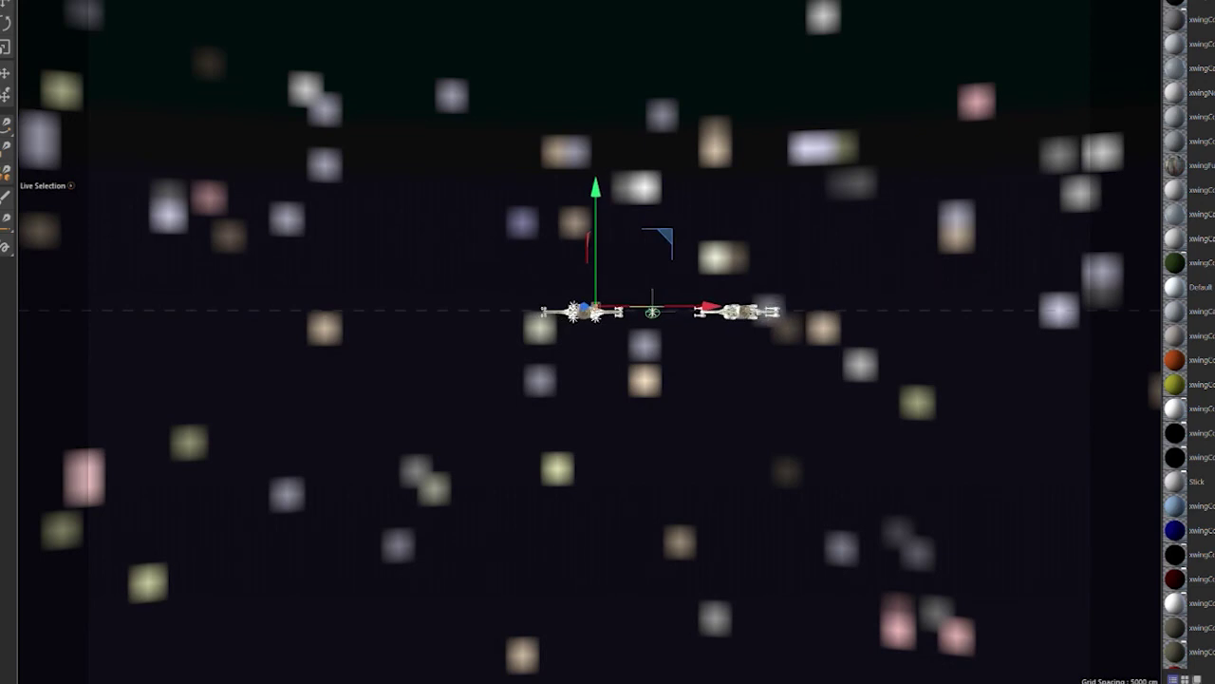
key("ctrl+r")
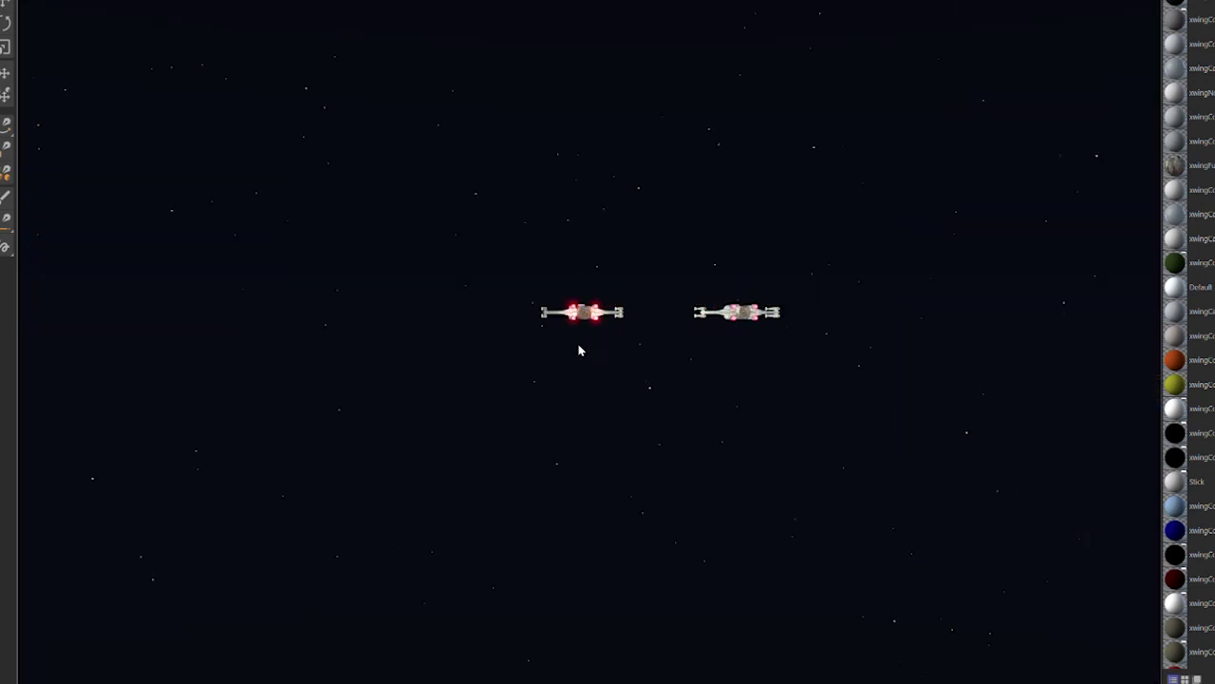